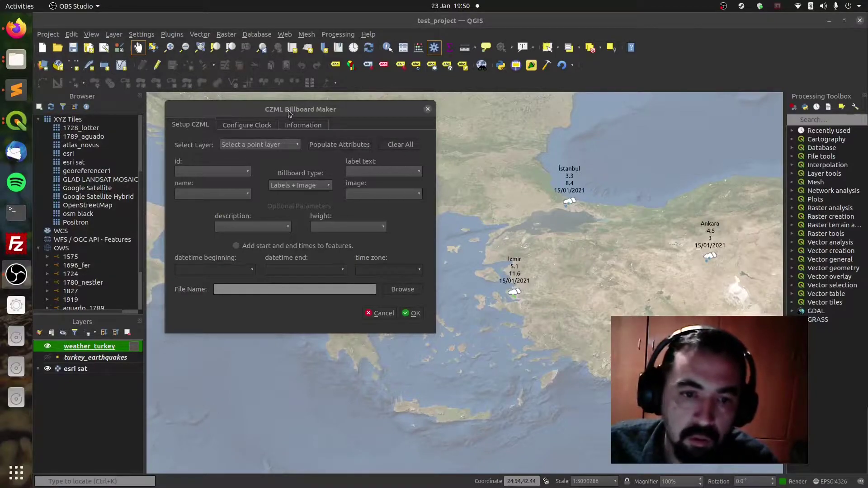
Drag the CZML Billboard Maker window back and forth to look it over.
left_click_drag(288, 114, 280, 110)
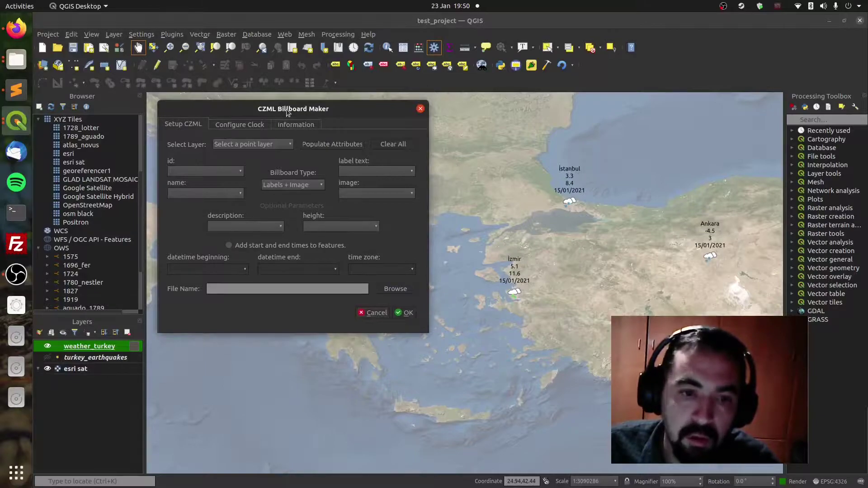
left_click_drag(288, 113, 297, 112)
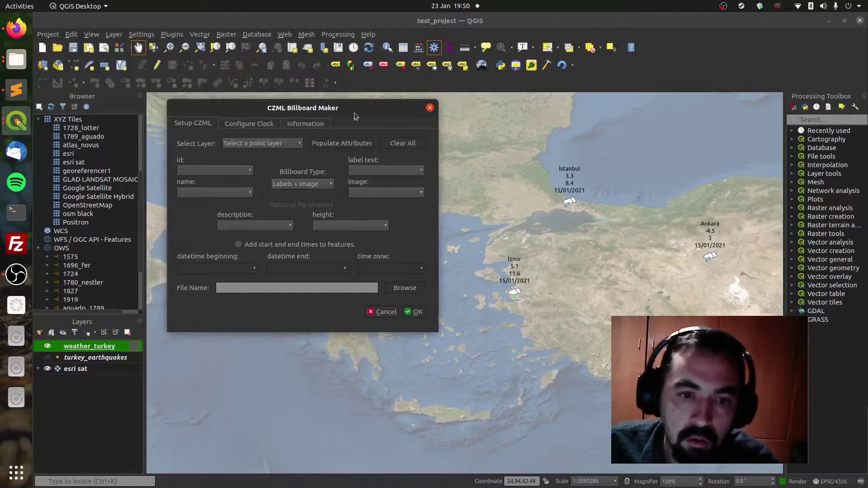
left_click_drag(354, 116, 312, 113)
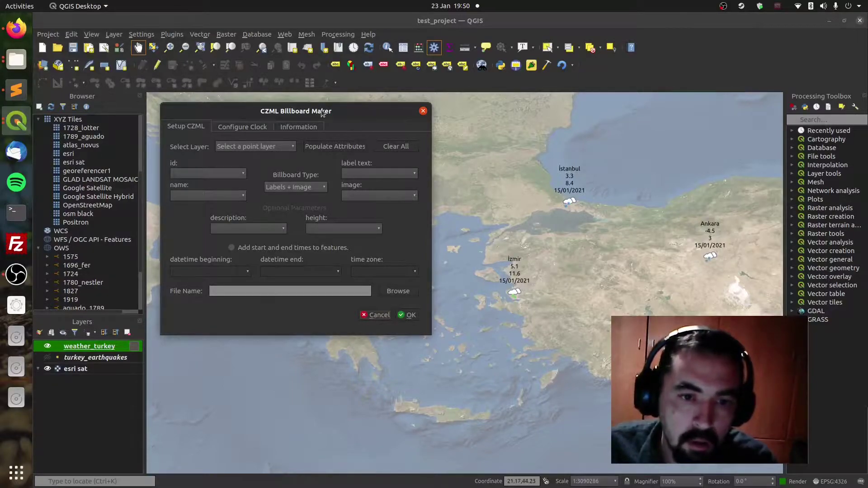
Keep 'Show also experimental plugins' enabled in Plugin Manager, then view CZML Billboard Maker's details.
left_click(424, 110)
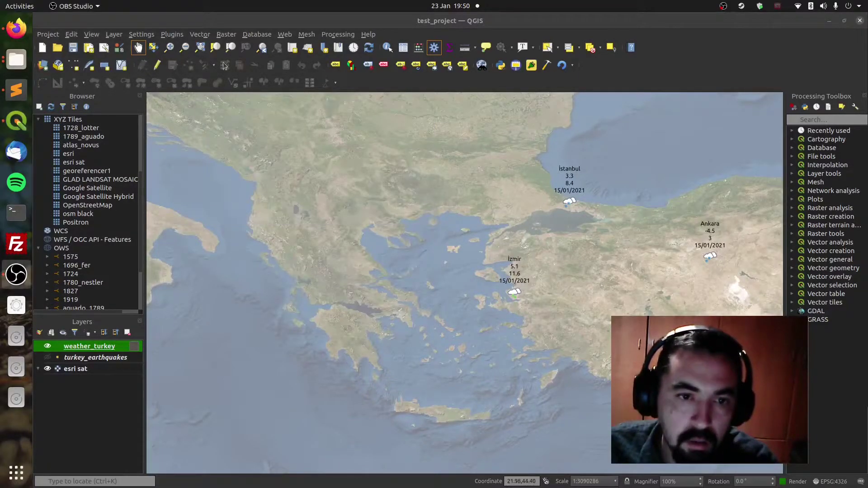
left_click(171, 34)
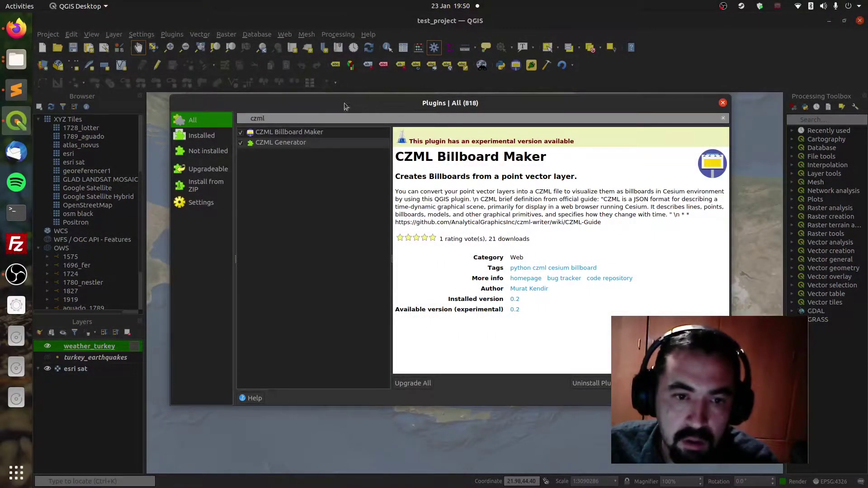
left_click(200, 199)
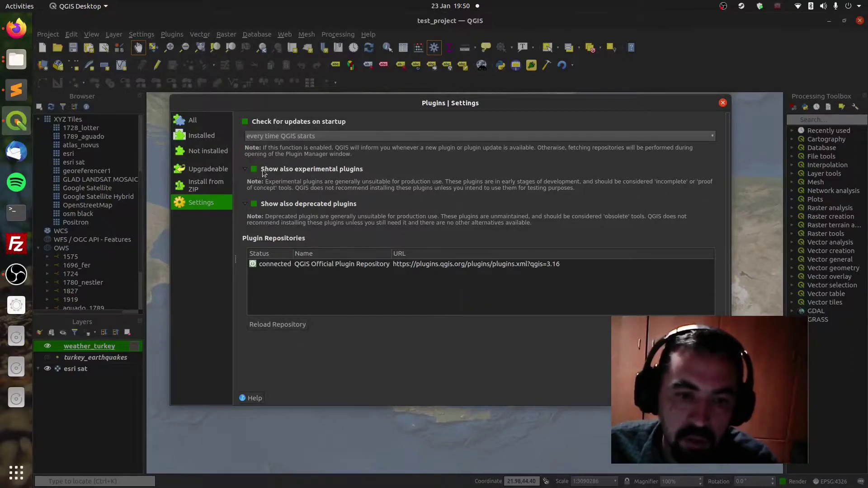
left_click(292, 165)
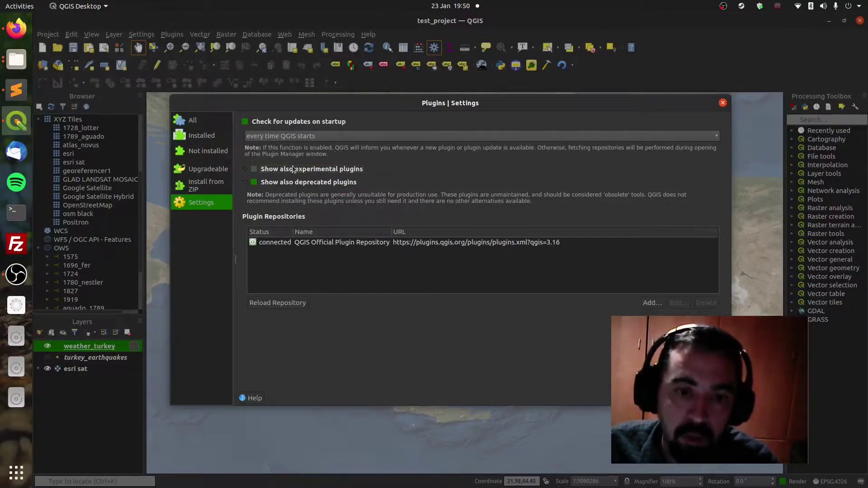
left_click(252, 170)
left_click(253, 170)
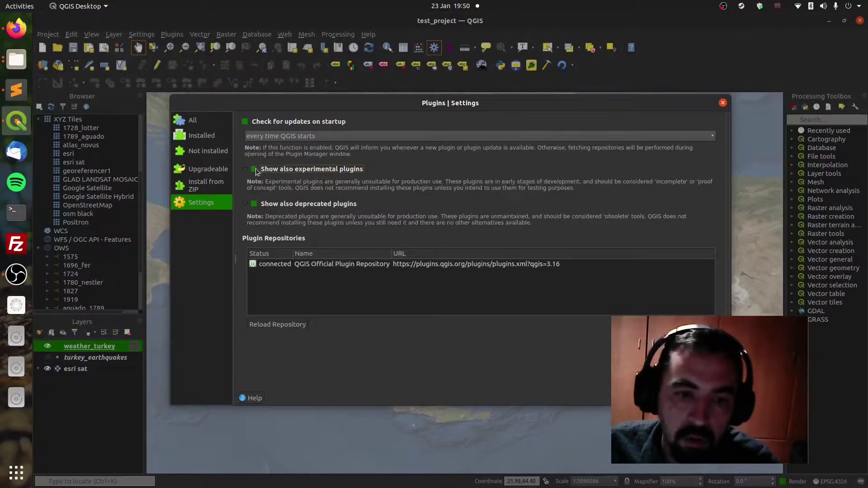
left_click(192, 120)
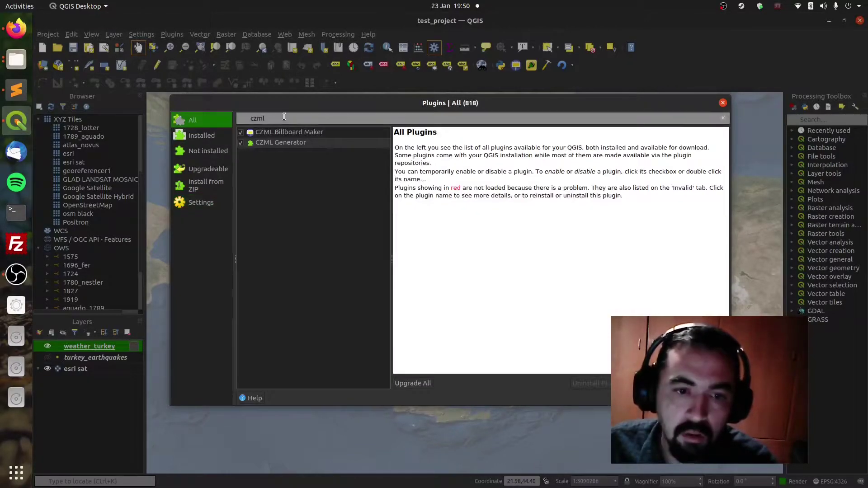
type("czml")
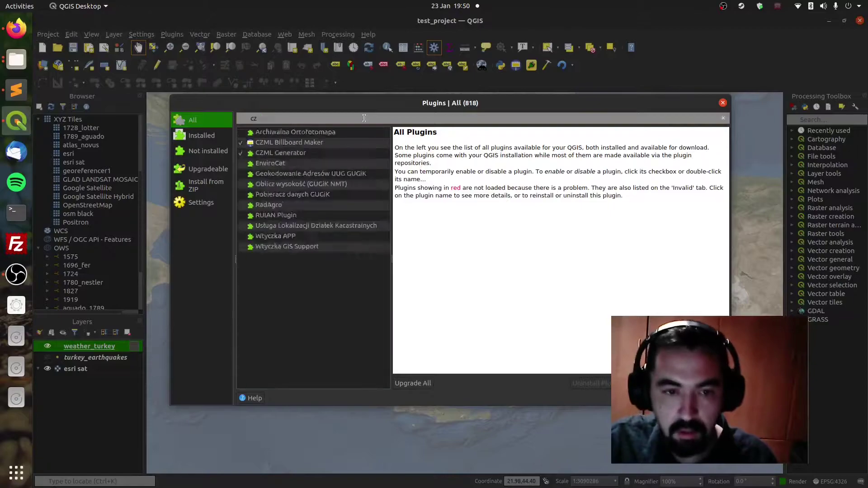
left_click(307, 132)
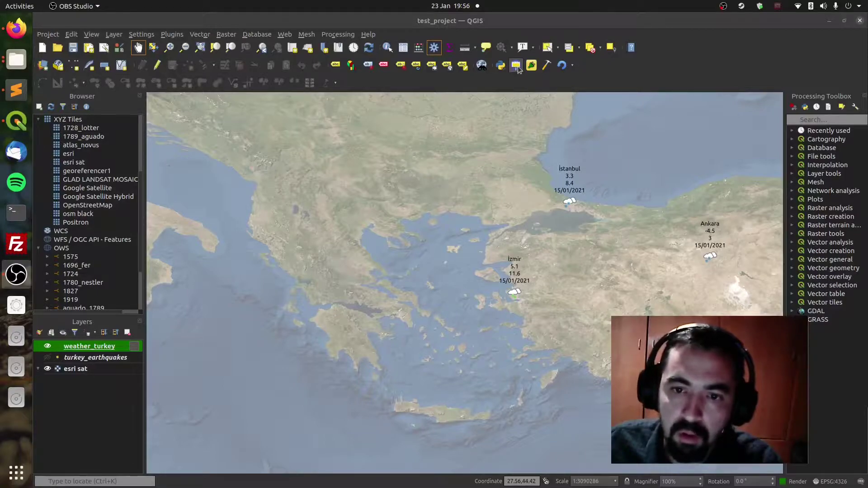
Launch CZML Billboard Maker from its toolbar icon, move the window, and close it.
left_click(517, 66)
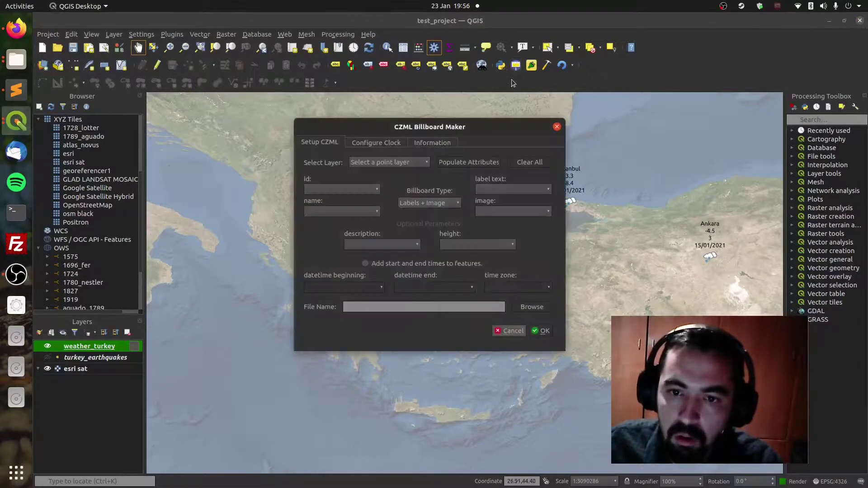
left_click_drag(524, 128, 421, 127)
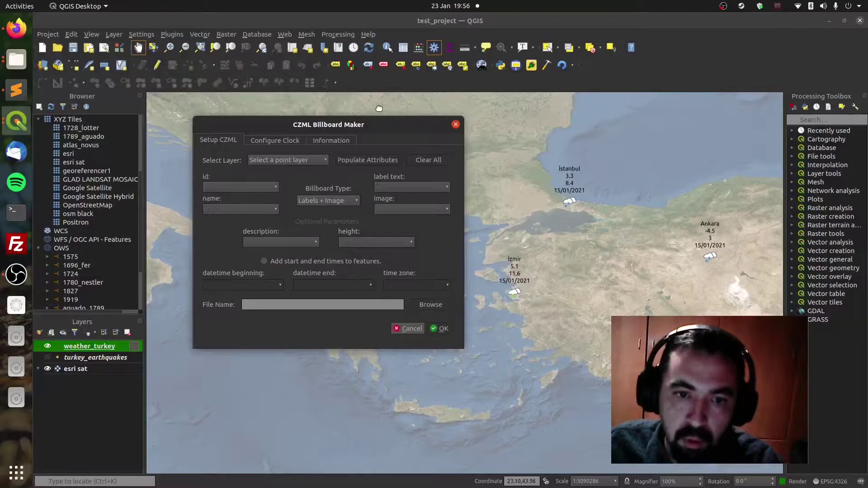
left_click(455, 125)
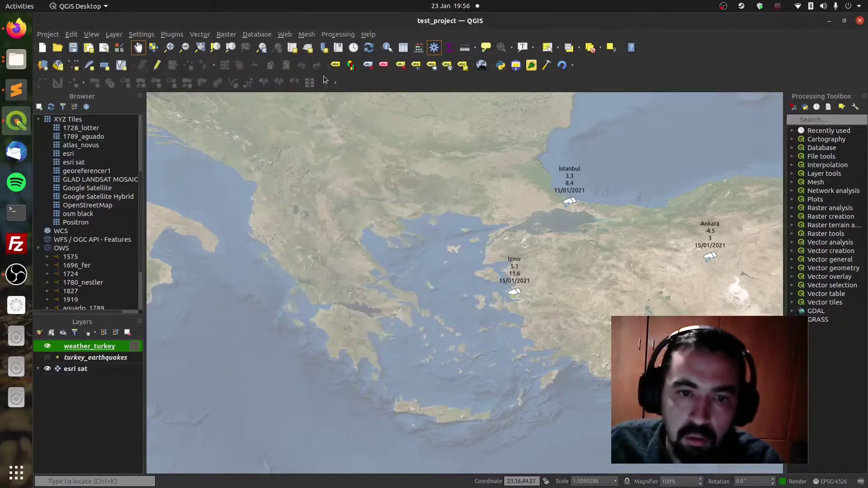
Run Web > CZML Billboard Maker > Points to CZML Billboards, then view the Cesium demo.
left_click(284, 35)
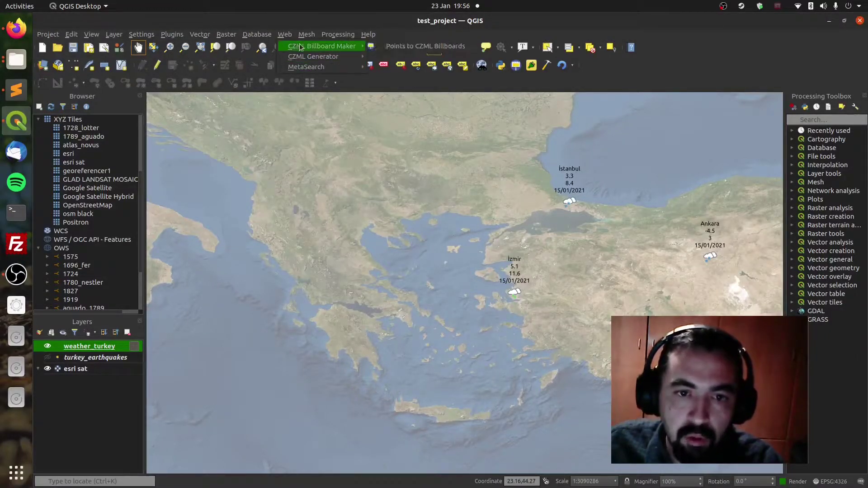
mouse_move(321, 46)
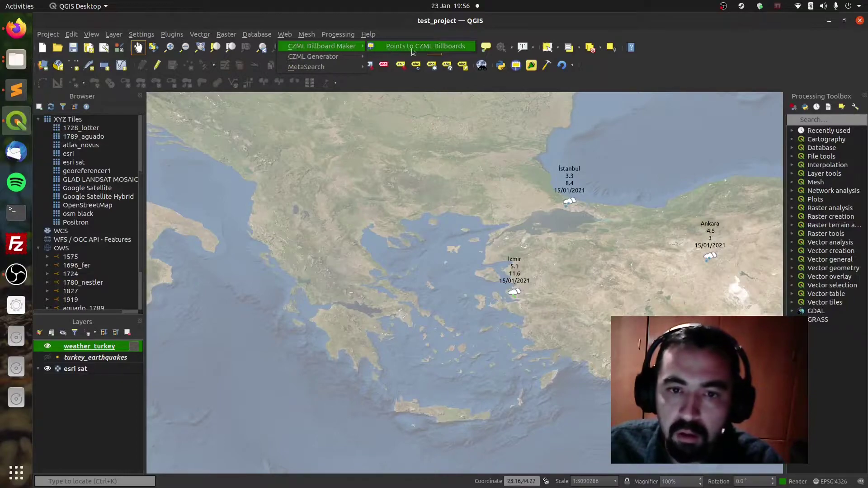
left_click(421, 45)
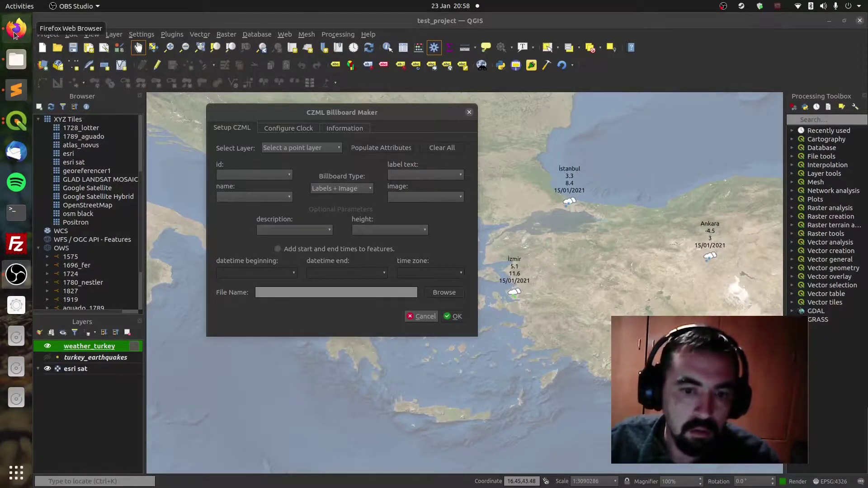
left_click(14, 31)
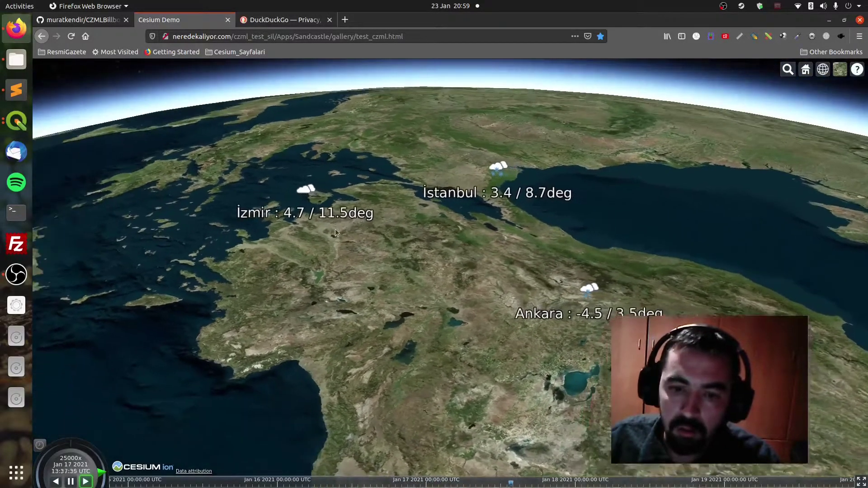
mouse_move(363, 230)
left_mouse_down()
mouse_move(270, 224)
mouse_move(435, 240)
left_mouse_up()
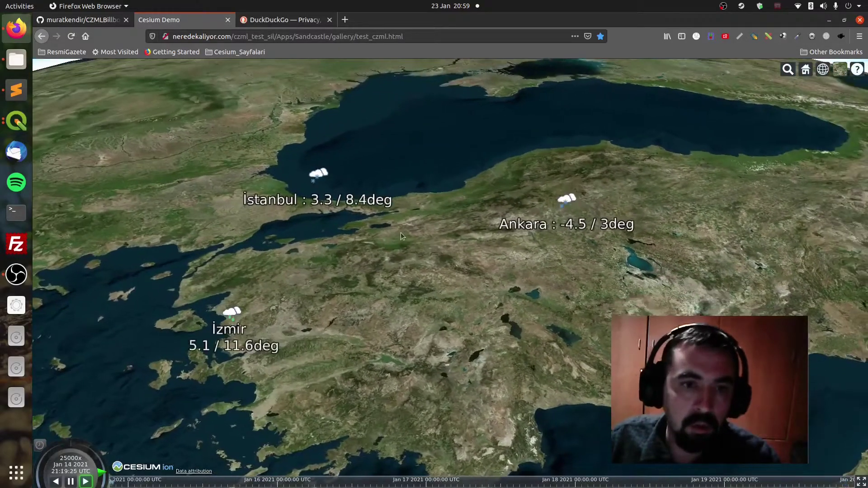
Search DuckDuckGo for 'czml guide' and follow the GitHub result to the moved CZML Guide.
key("ctrl+Tab")
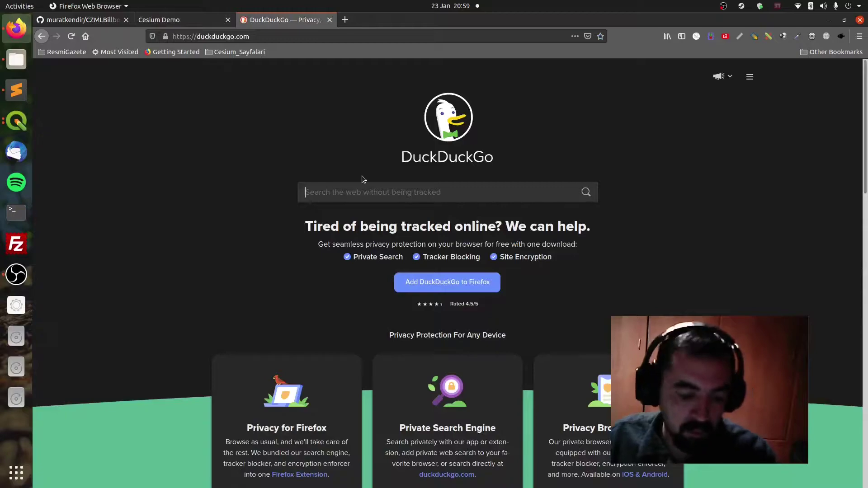
type("czml ")
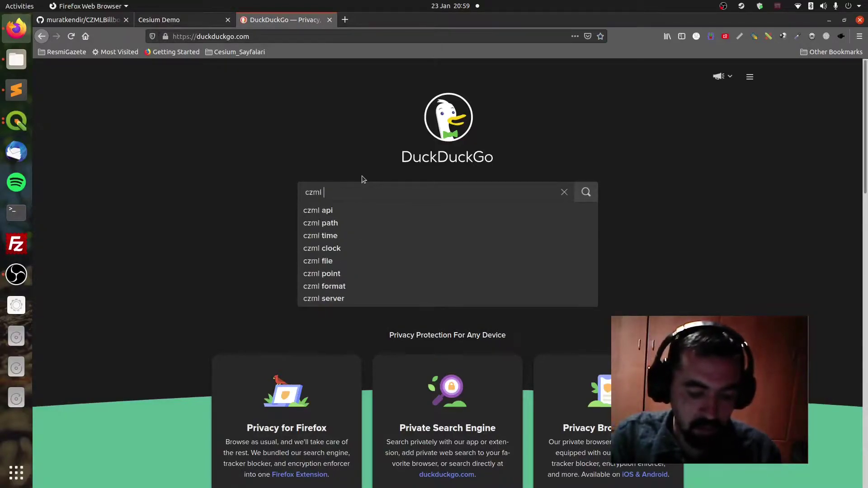
type("guide")
key("Return")
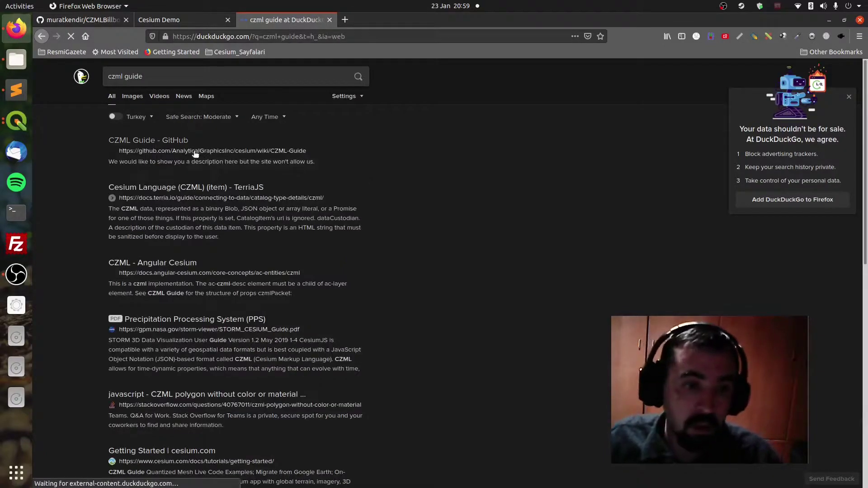
left_click(175, 140)
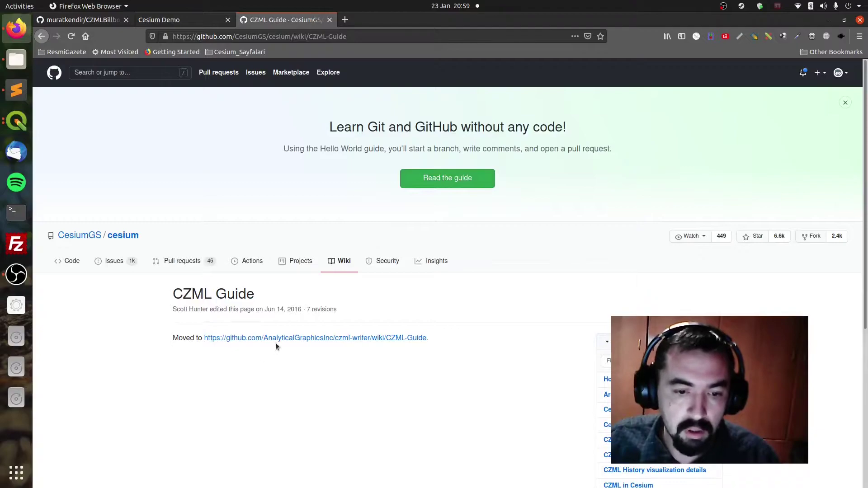
left_click(276, 340)
scroll(314, 253, "down", 2)
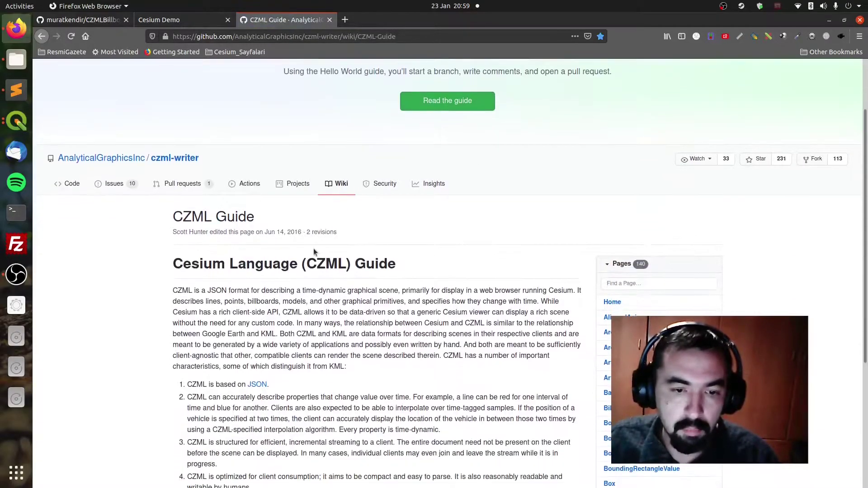
scroll(313, 252, "down", 1)
Search the wiki's pages for 'label' and open the Label page.
triple_click(288, 233)
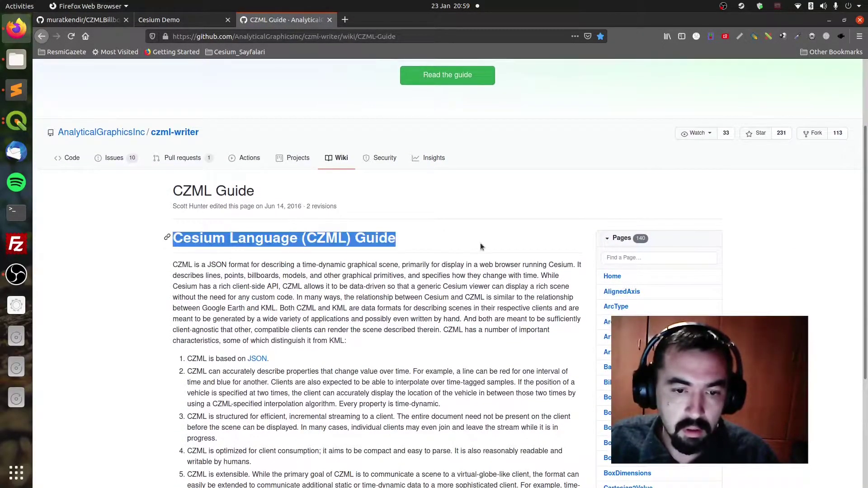
left_click(484, 247)
left_click(662, 258)
scroll(662, 257, "down", 3)
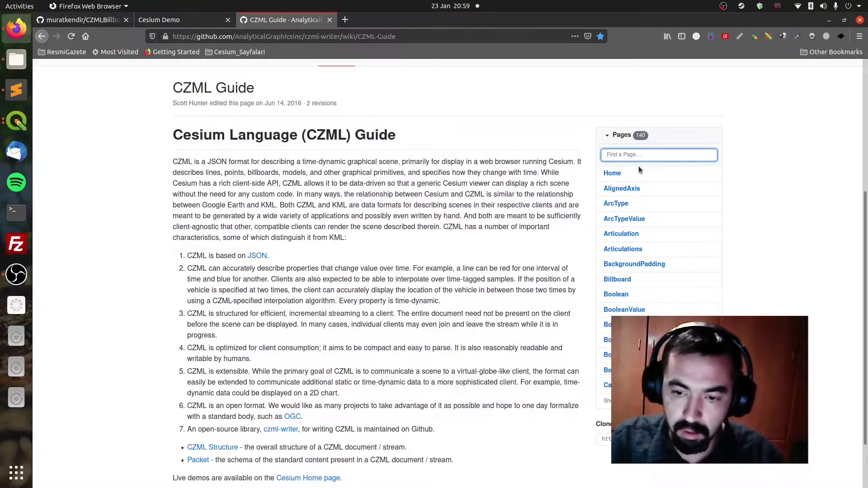
type("bill")
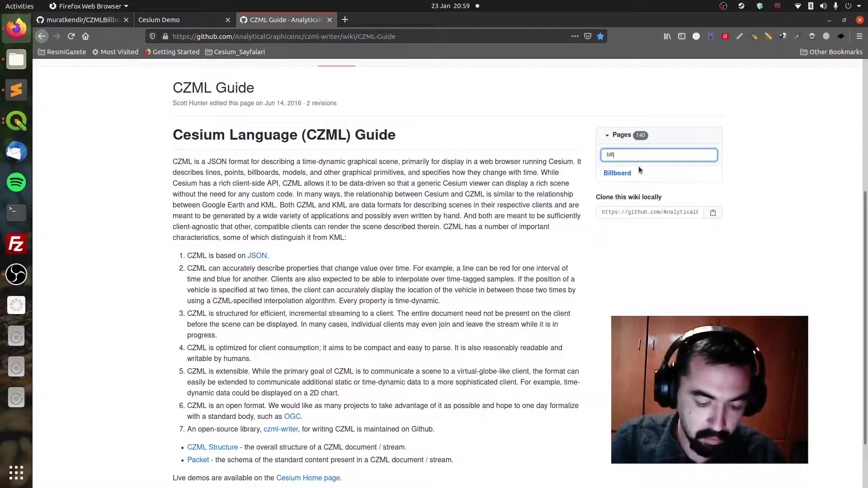
type("board")
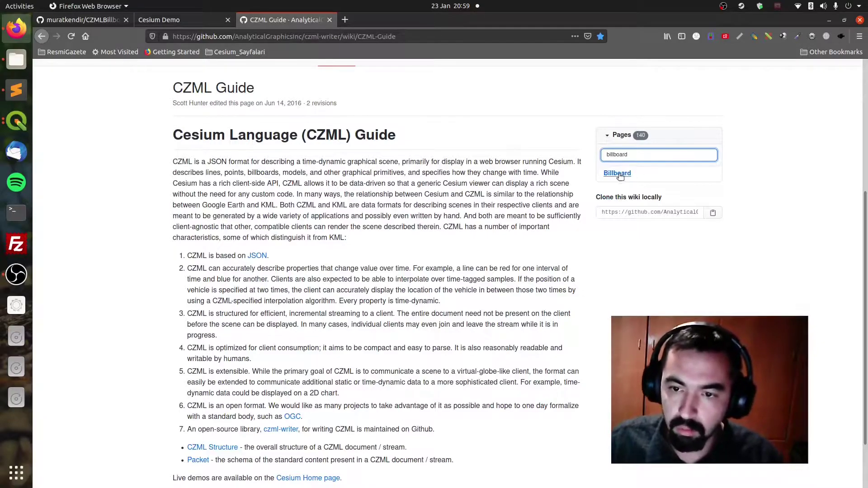
double_click(631, 155)
type("lab")
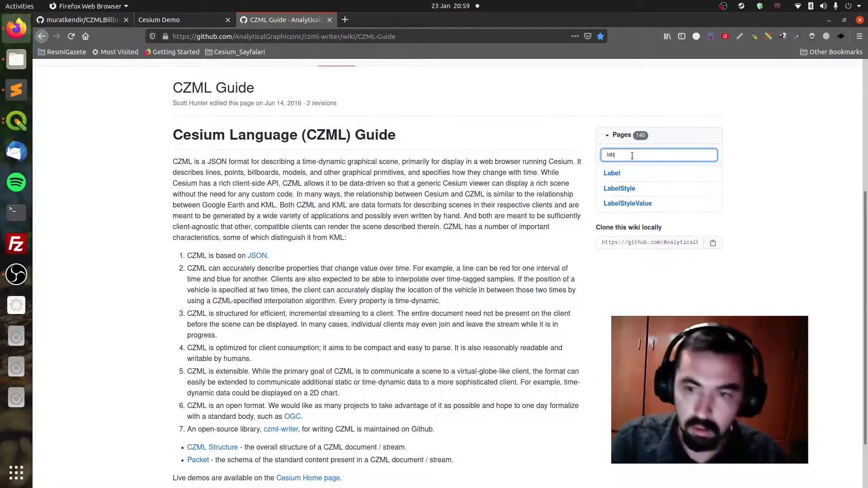
type("el")
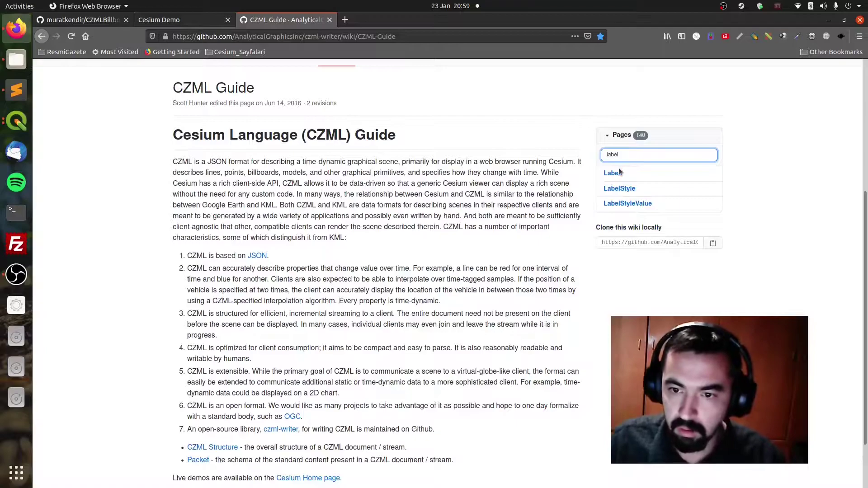
left_click(612, 173)
scroll(167, 285, "down", 4)
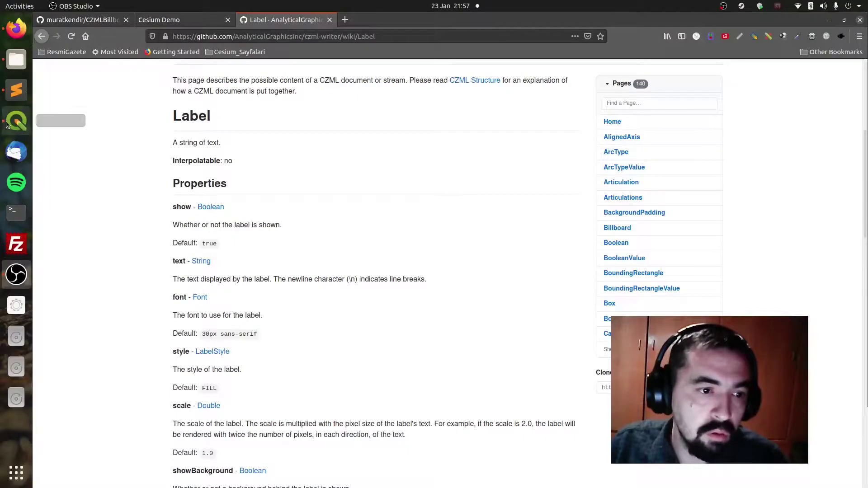
left_click(16, 122)
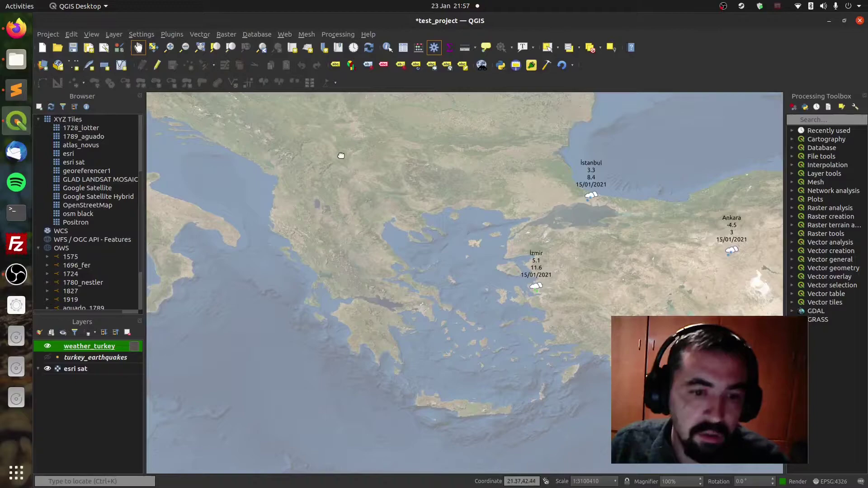
right_click(114, 347)
left_click(122, 341)
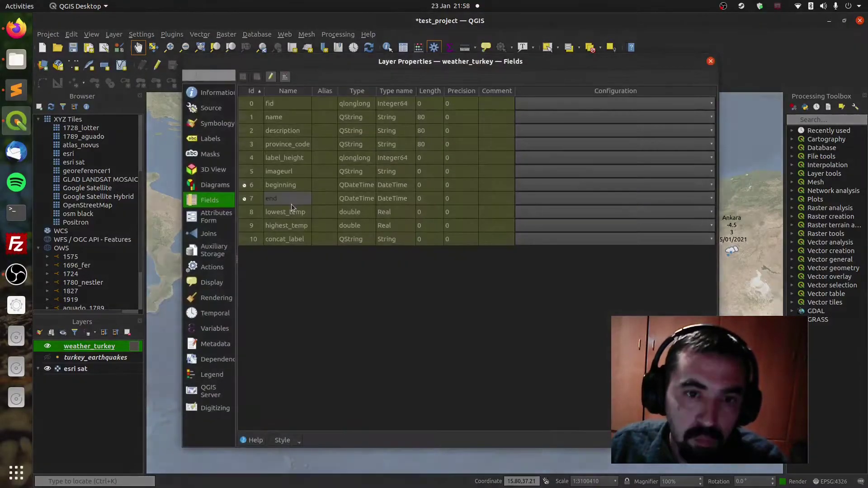
left_click(214, 107)
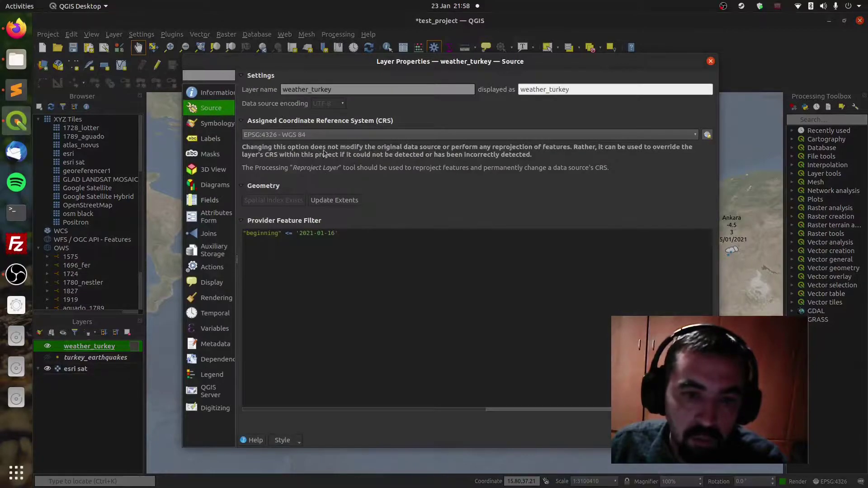
left_click(213, 92)
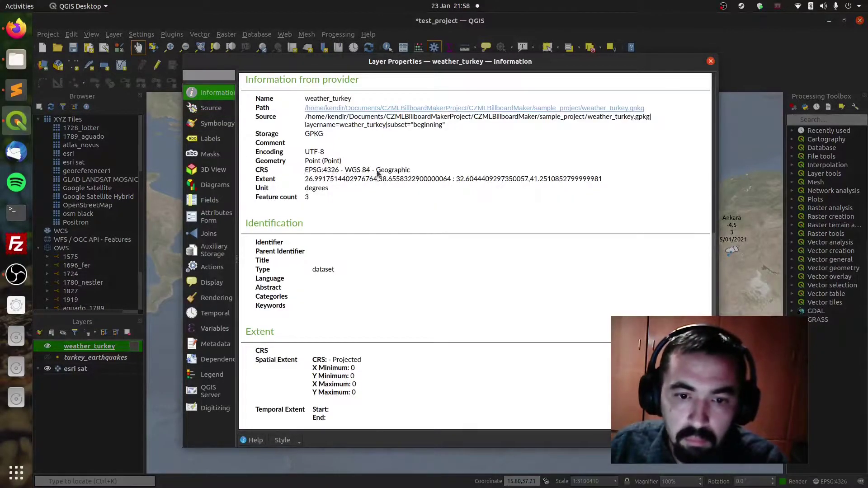
triple_click(379, 169)
left_click(339, 174)
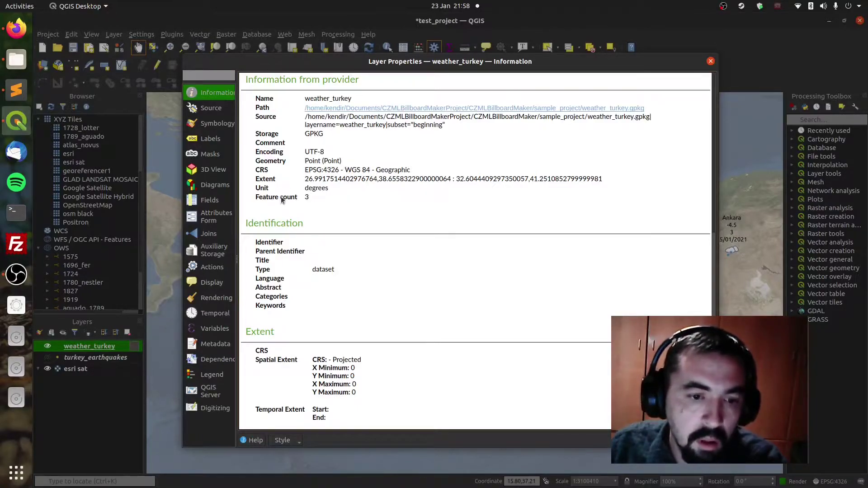
left_click(225, 202)
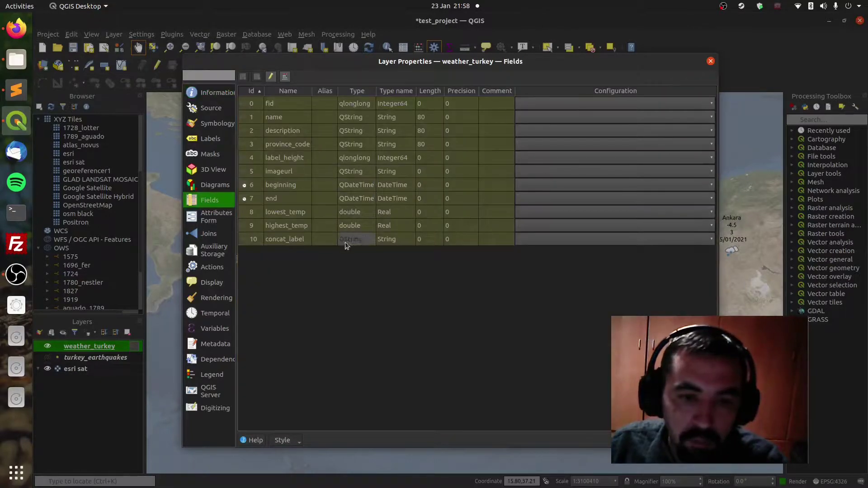
left_click(297, 187)
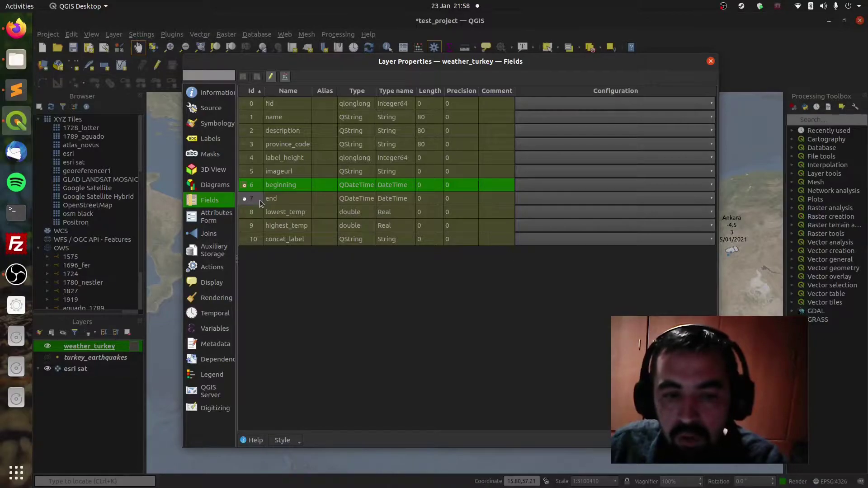
left_click(261, 200)
double_click(277, 198)
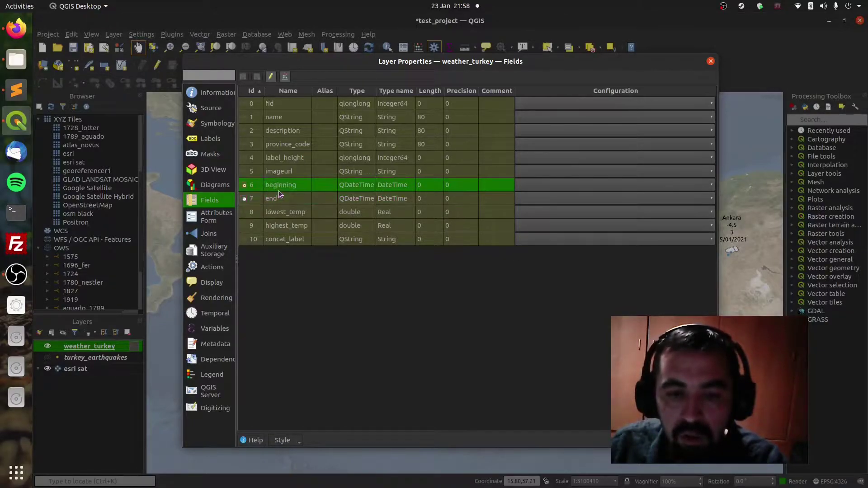
key("Return")
left_click(365, 188)
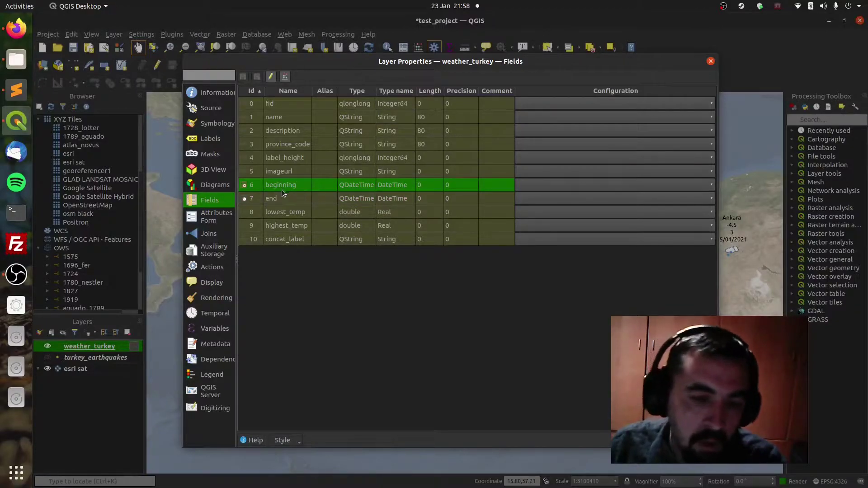
left_click(261, 197)
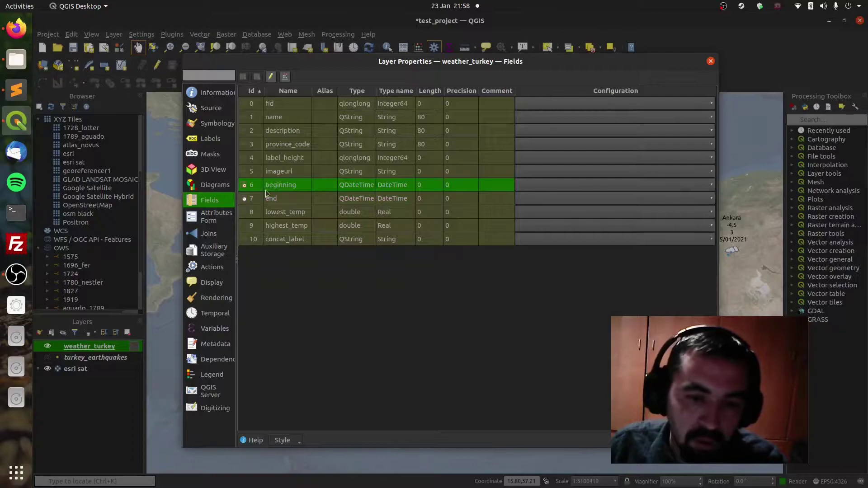
left_click(262, 197)
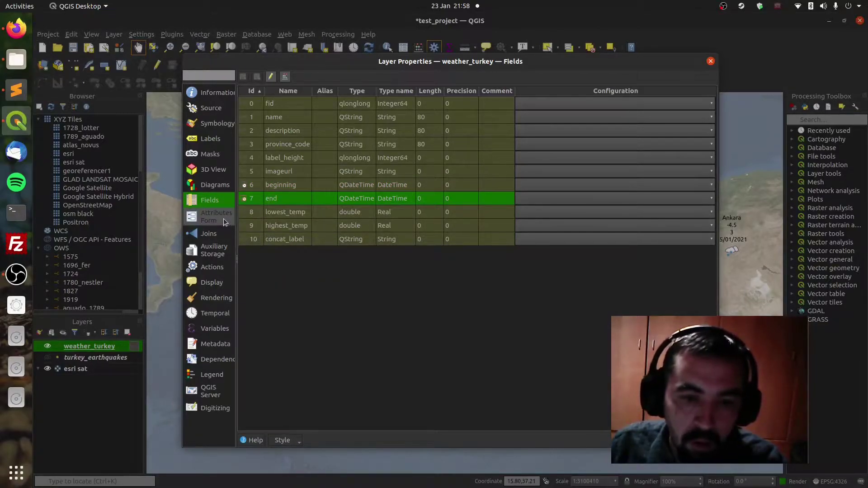
Open the weather_turkey attribute table, fit the fid and name columns, and sort by imageurl.
left_click(685, 439)
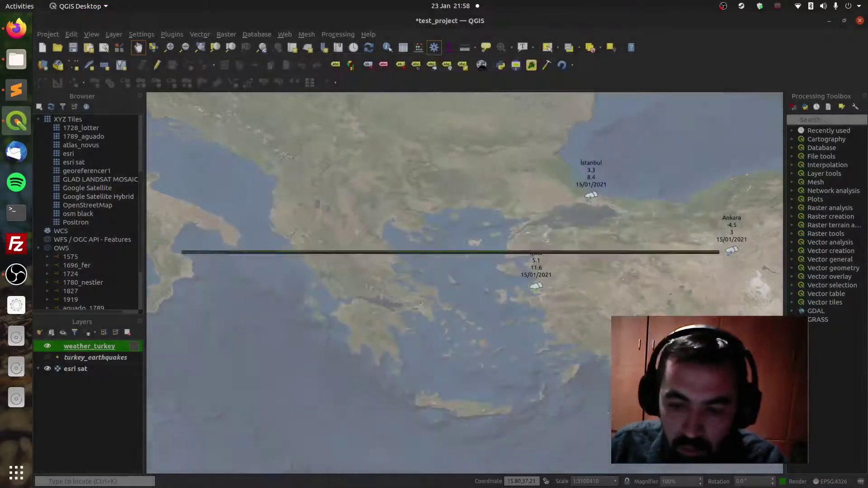
key("F6")
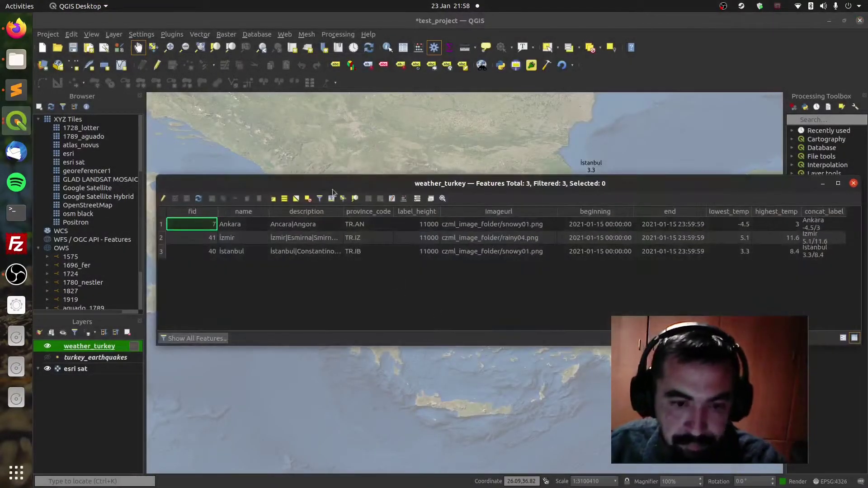
mouse_move(340, 182)
left_mouse_down()
mouse_move(302, 206)
mouse_move(259, 253)
left_mouse_up()
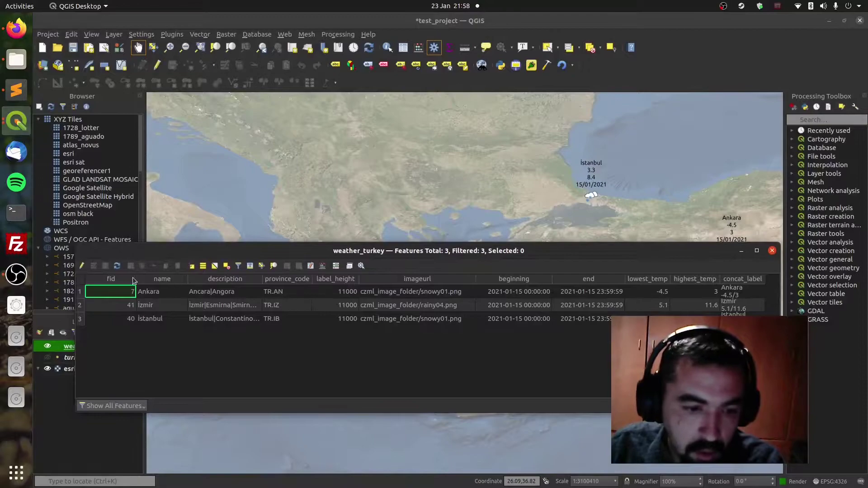
left_click_drag(136, 279, 139, 279)
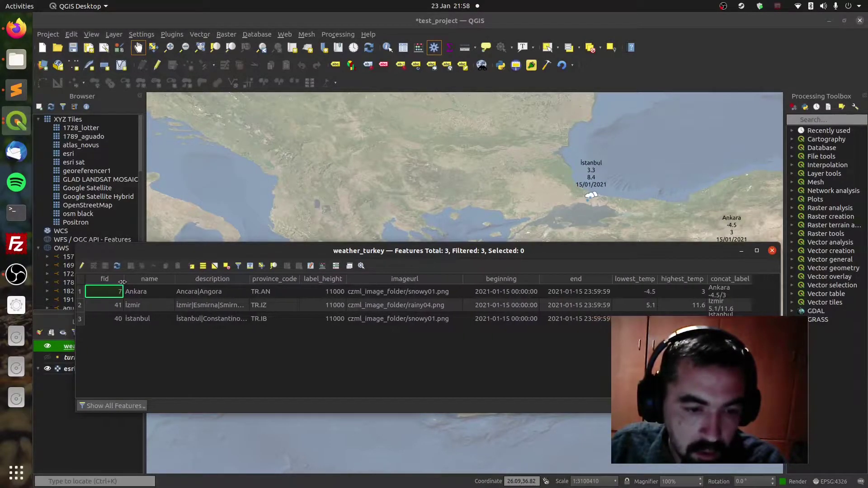
double_click(122, 280)
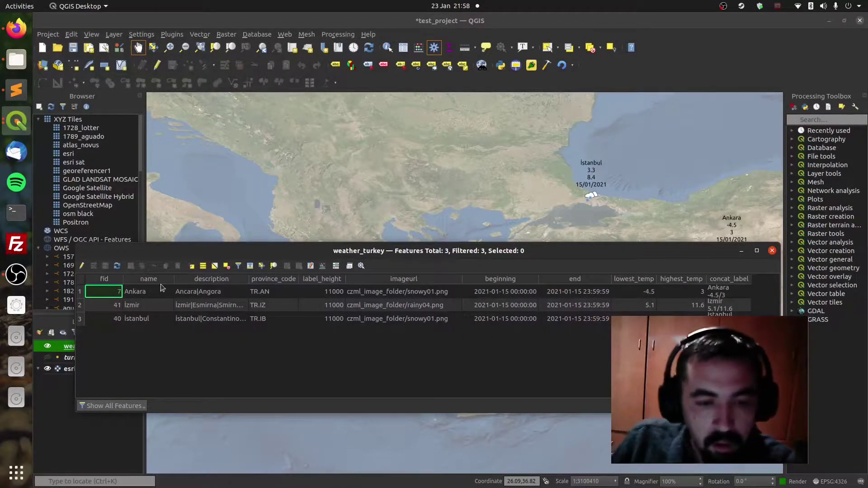
double_click(173, 279)
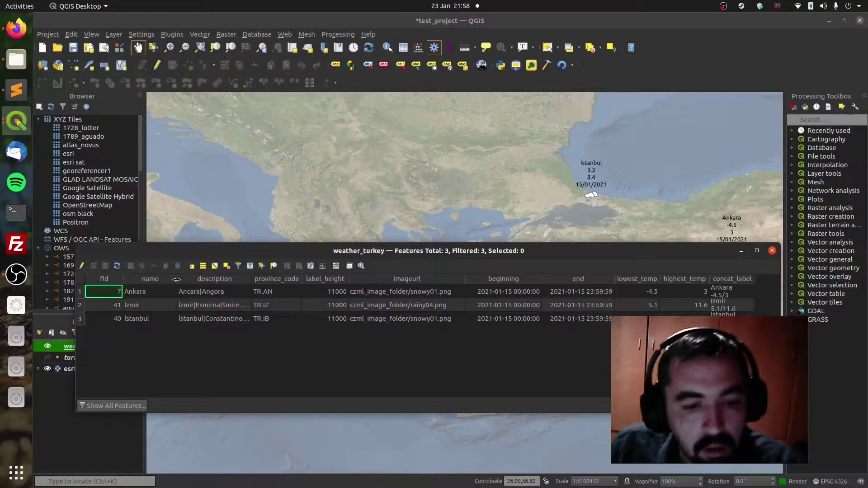
left_click(400, 279)
left_click(414, 293)
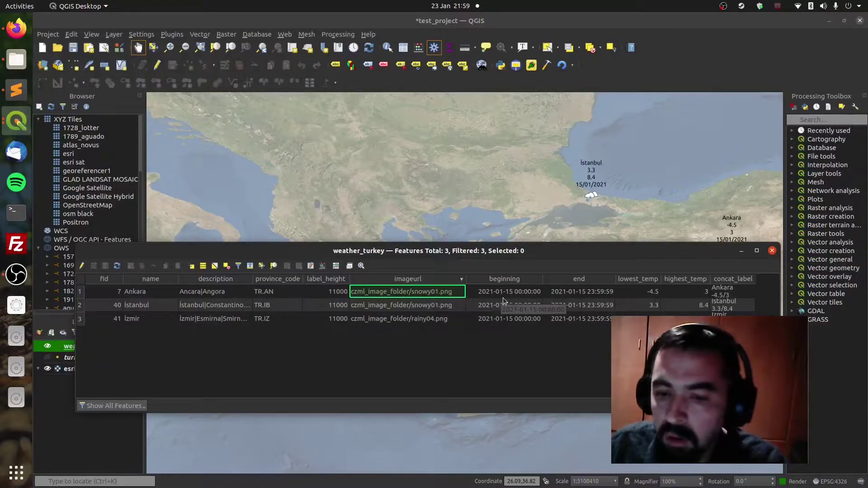
Inspect the datetime, highest_temp, concat_label and name values for Ankara, İstanbul and İzmir, then close the table.
left_click(533, 291)
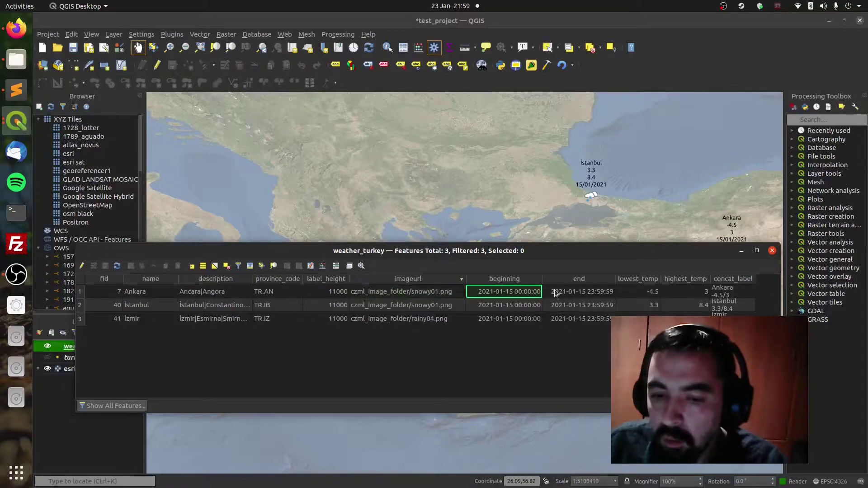
left_click(580, 293)
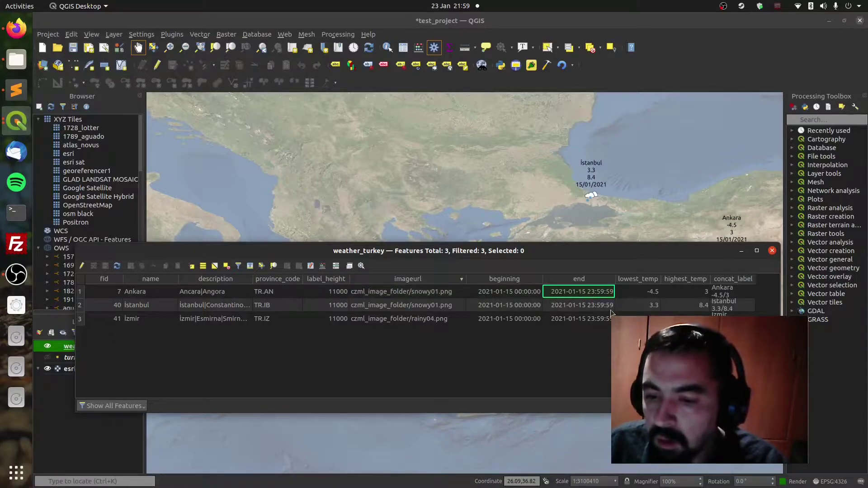
left_click(654, 293)
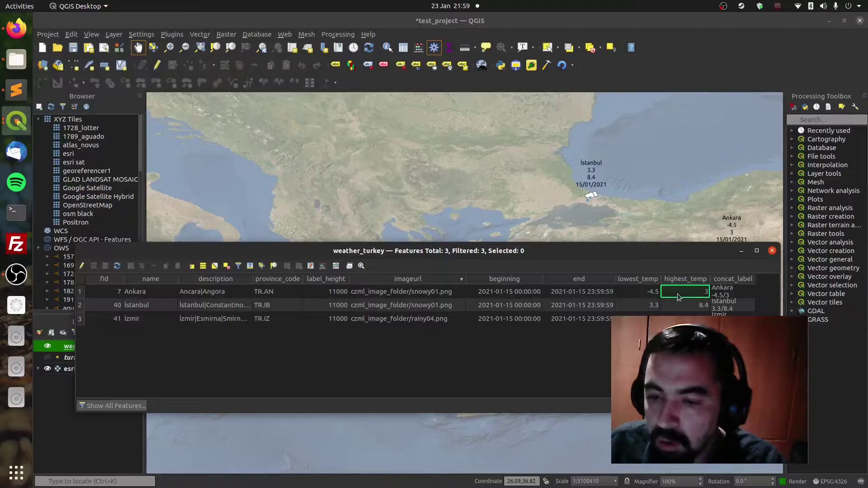
left_click_drag(755, 277, 772, 277)
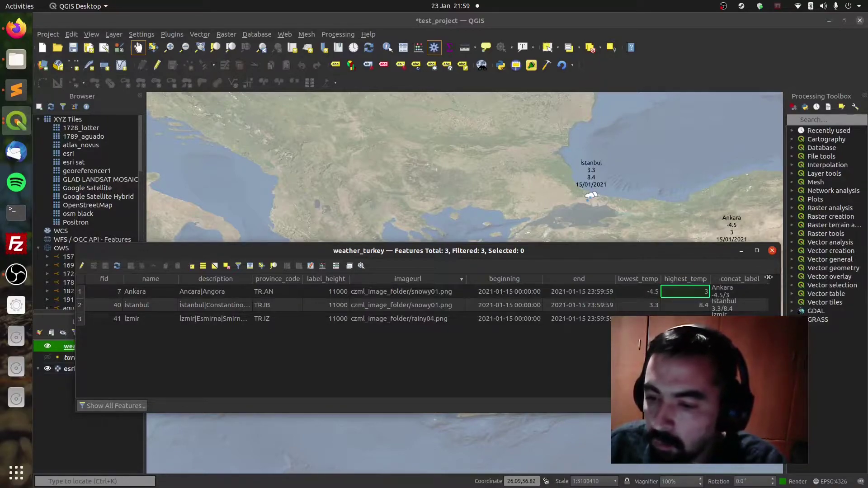
left_click(737, 297)
key("Down")
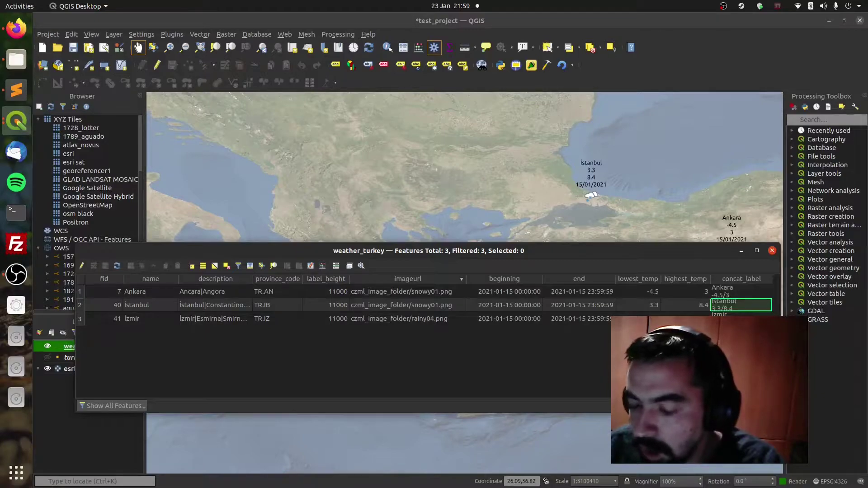
left_click(157, 294)
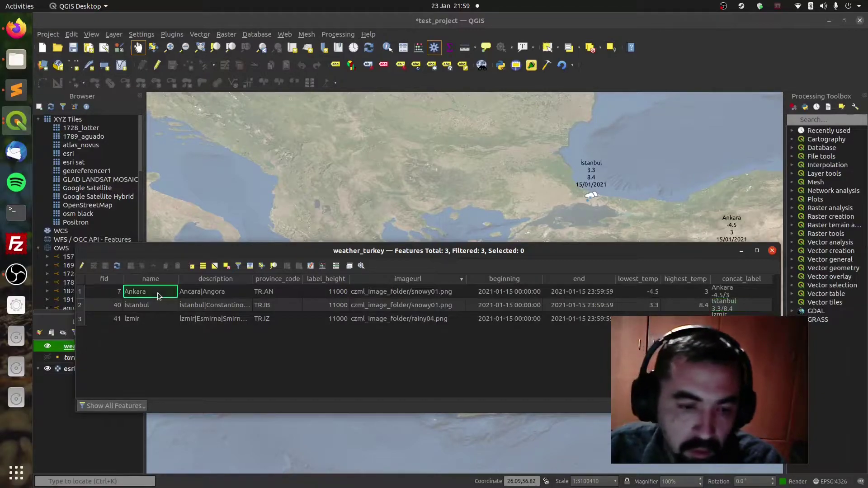
left_click(156, 305)
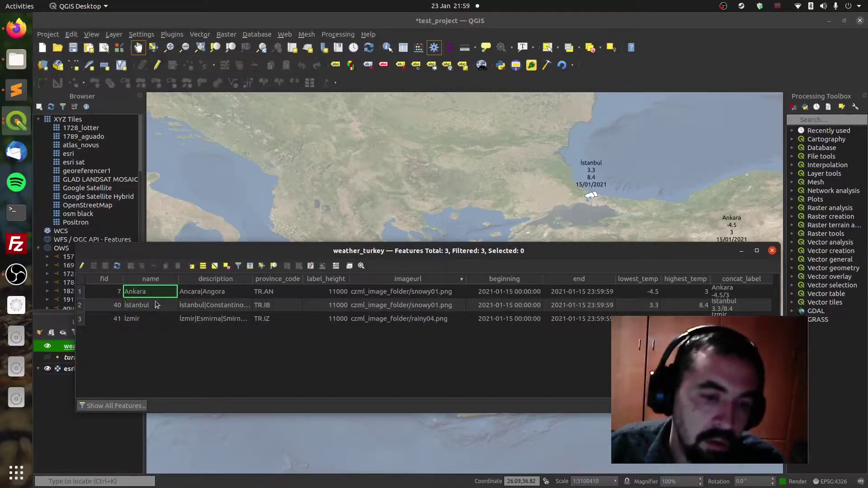
left_click(162, 309)
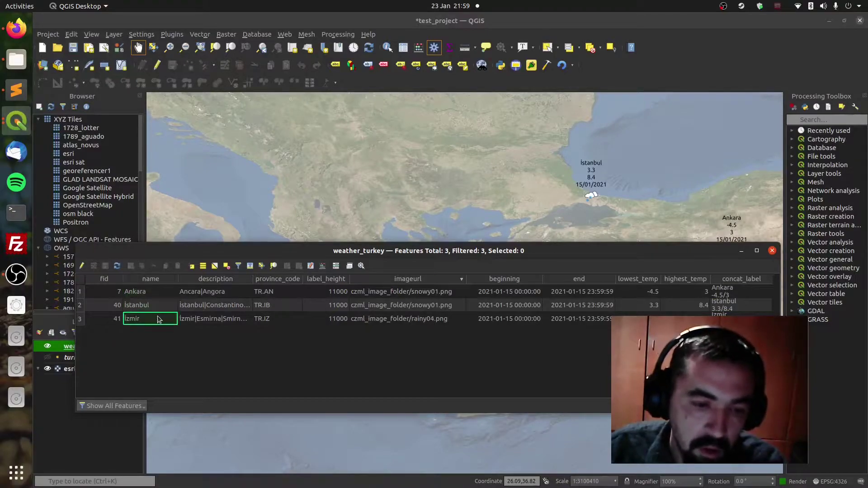
left_click(162, 305)
left_click(163, 315)
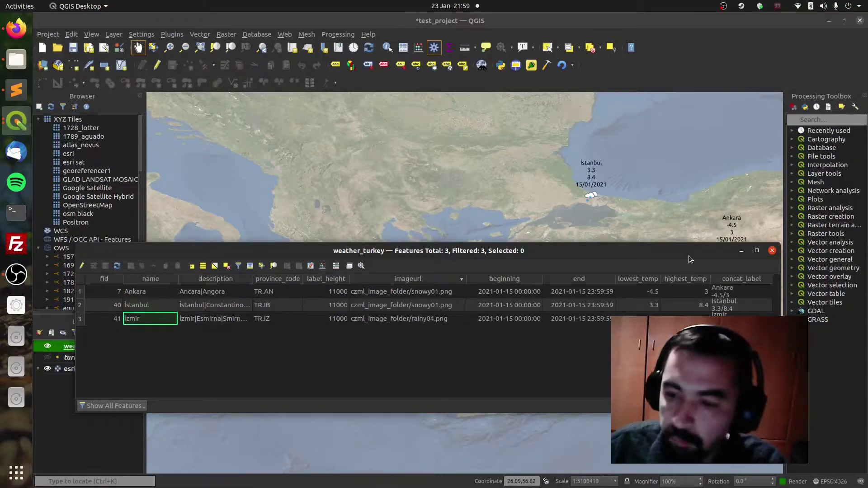
left_click(771, 251)
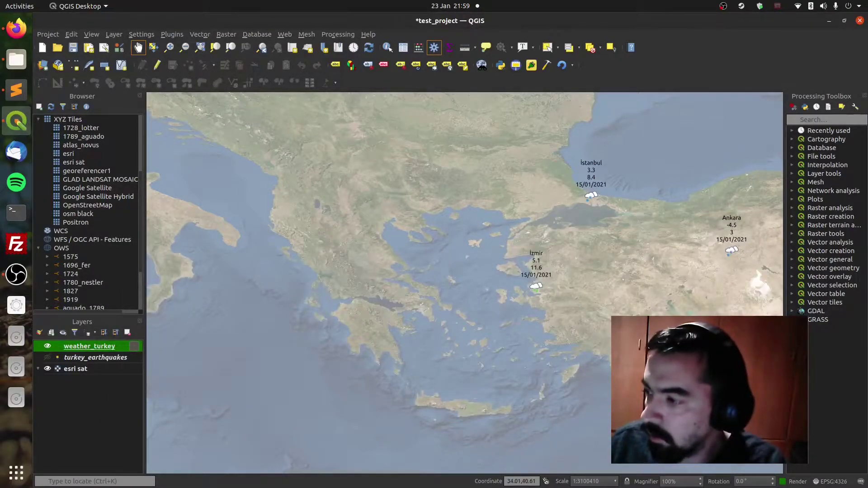
Reopen CZML Billboard Maker and browse the Select Layer list of point layers.
left_click(531, 65)
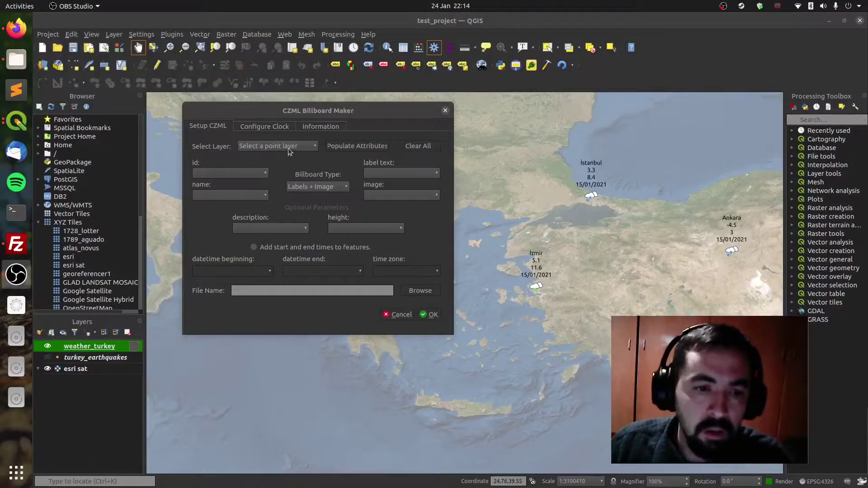
left_click_drag(297, 115, 317, 122)
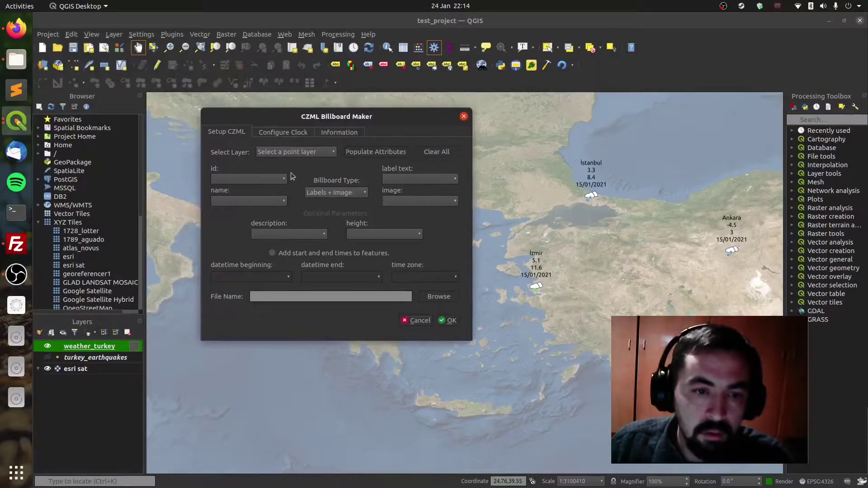
left_click(308, 155)
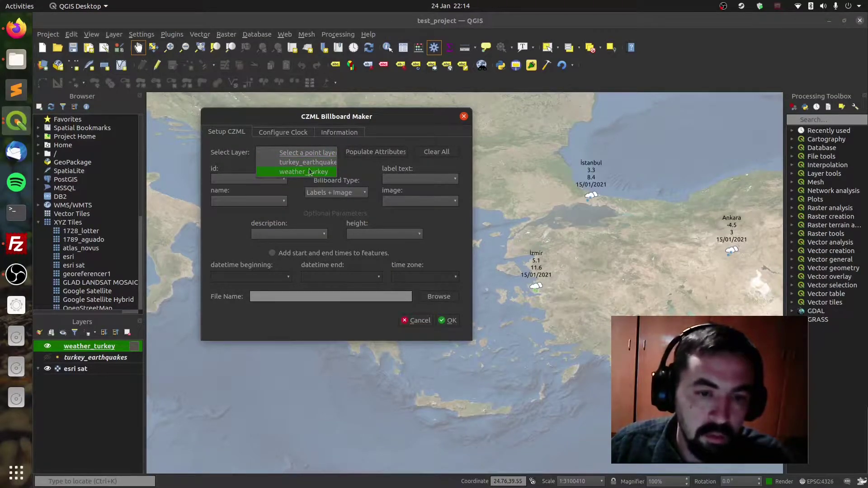
left_click(236, 165)
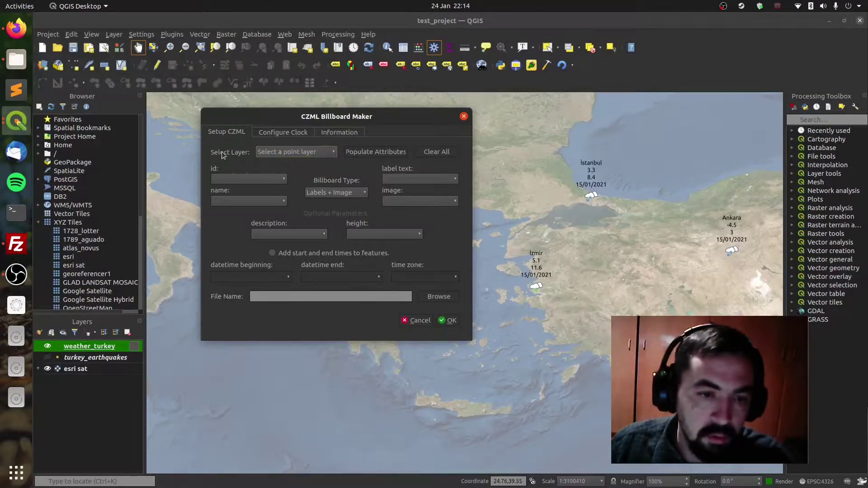
left_click(312, 153)
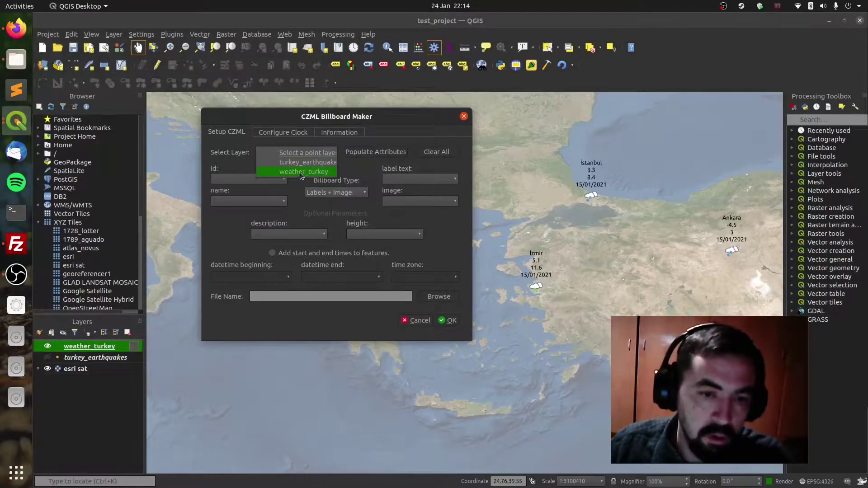
left_click(240, 166)
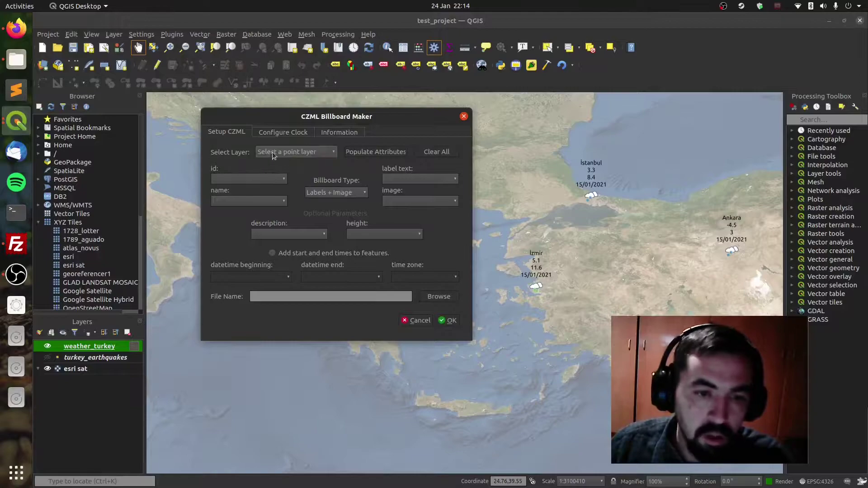
left_click(273, 156)
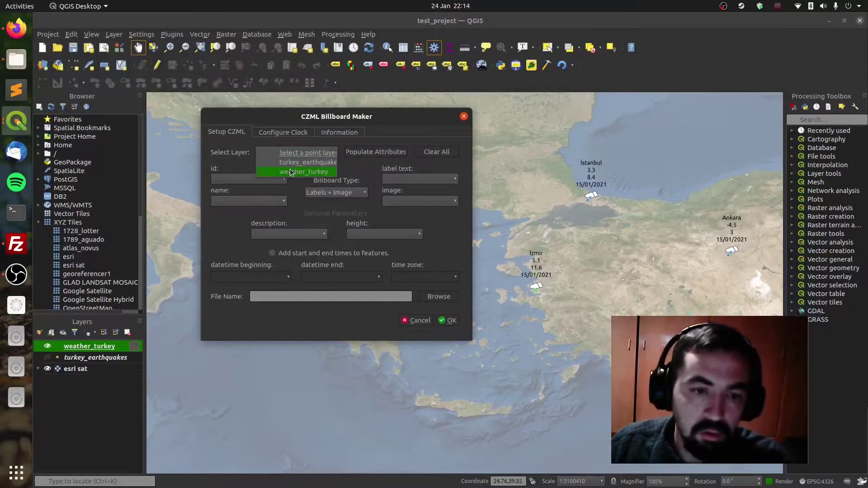
left_click(342, 167)
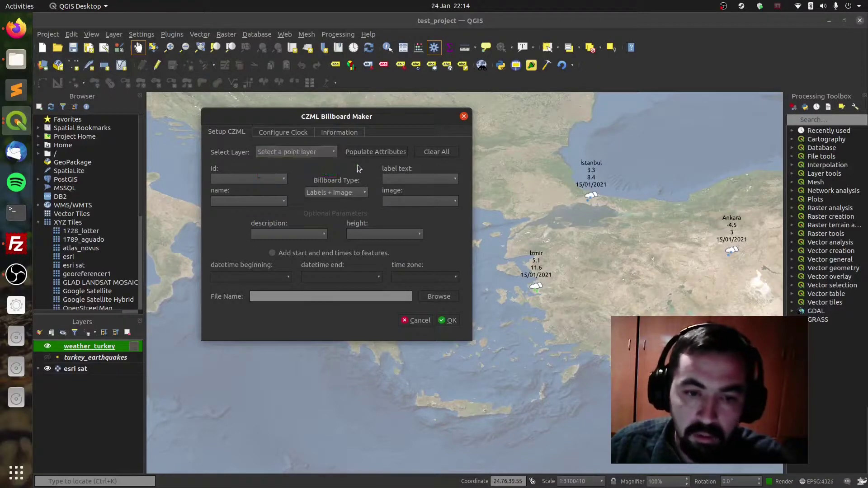
left_click(319, 155)
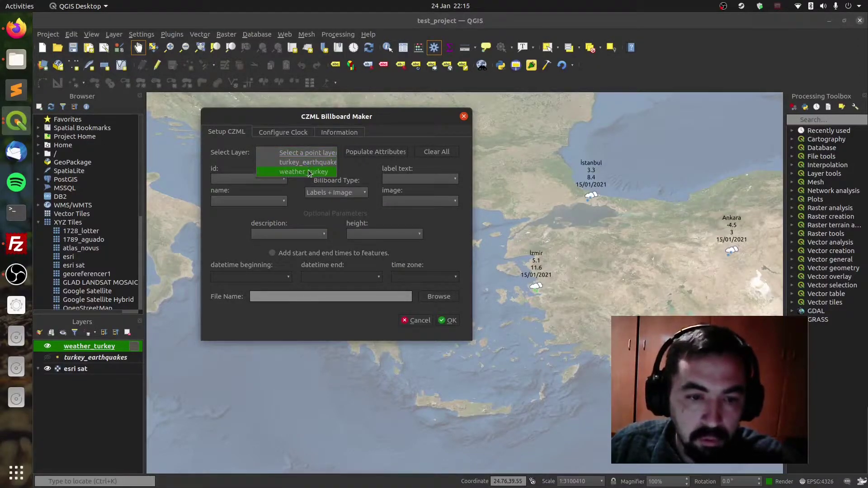
Pick weather_turkey, populate its attributes, and map id to fid and name to name.
left_click(309, 174)
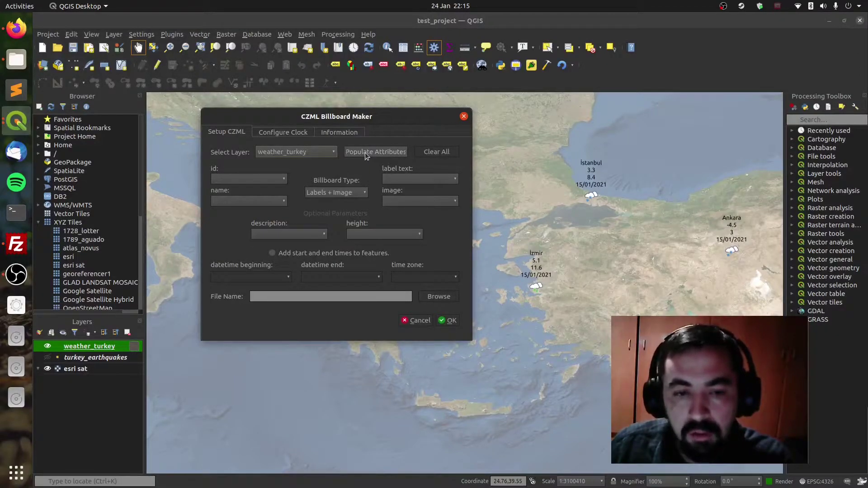
left_click(364, 153)
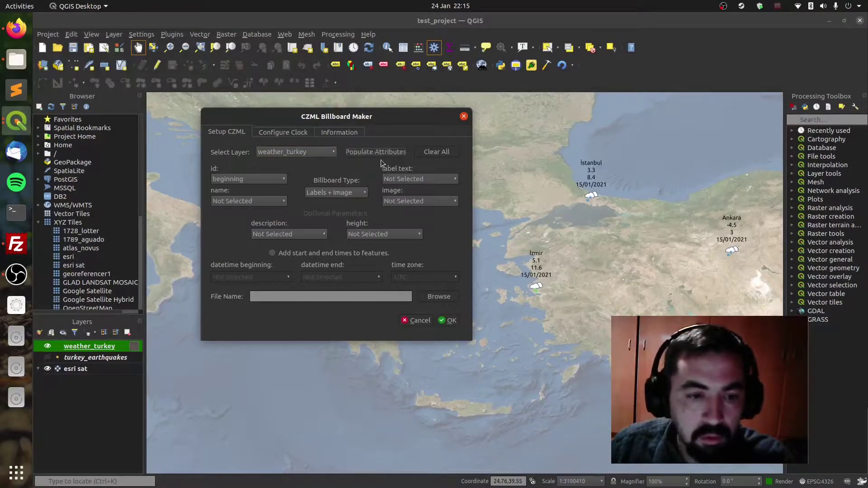
left_click_drag(390, 122, 415, 116)
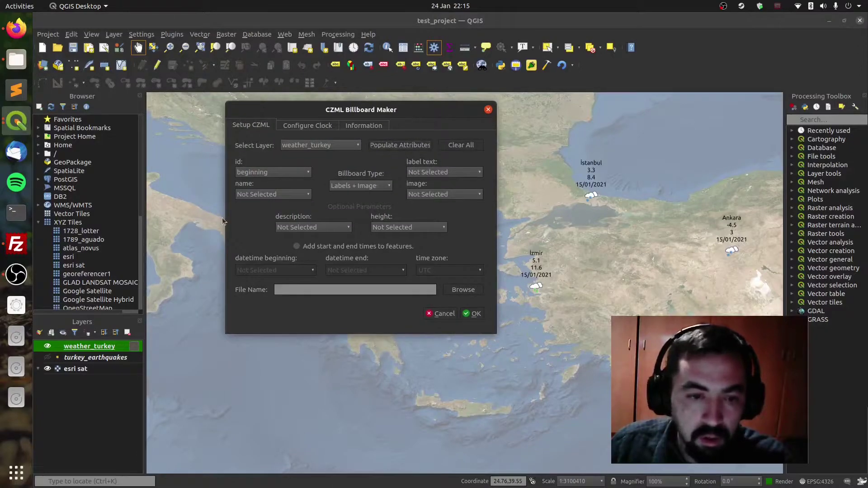
left_click(292, 176)
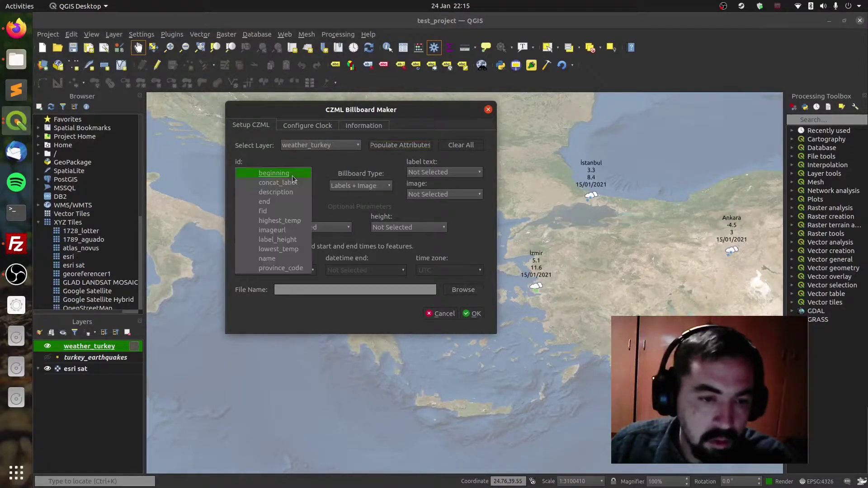
left_click(292, 212)
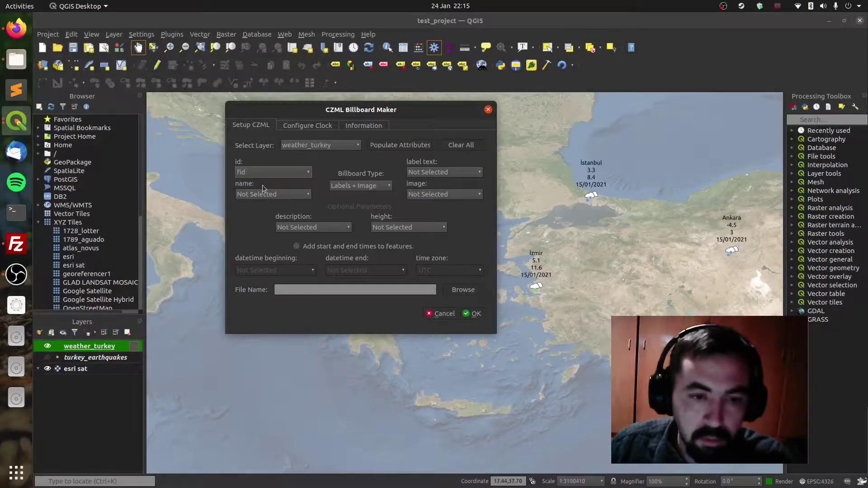
left_click(271, 174)
left_click(271, 174)
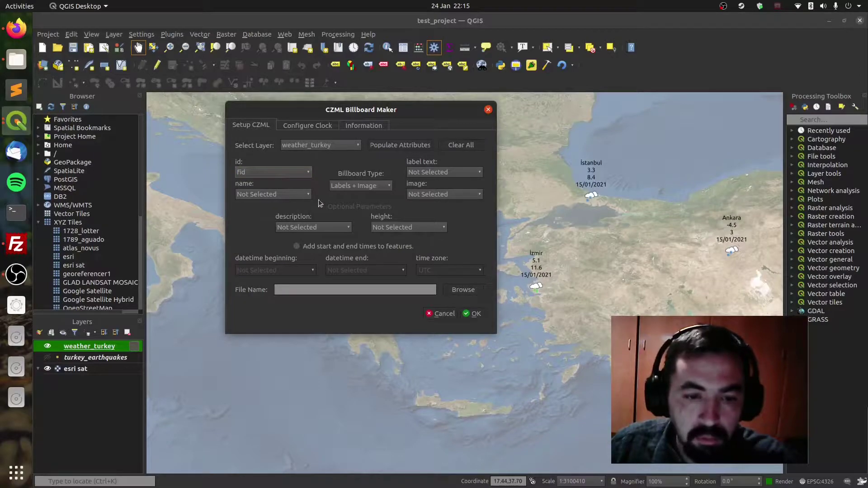
left_click(305, 197)
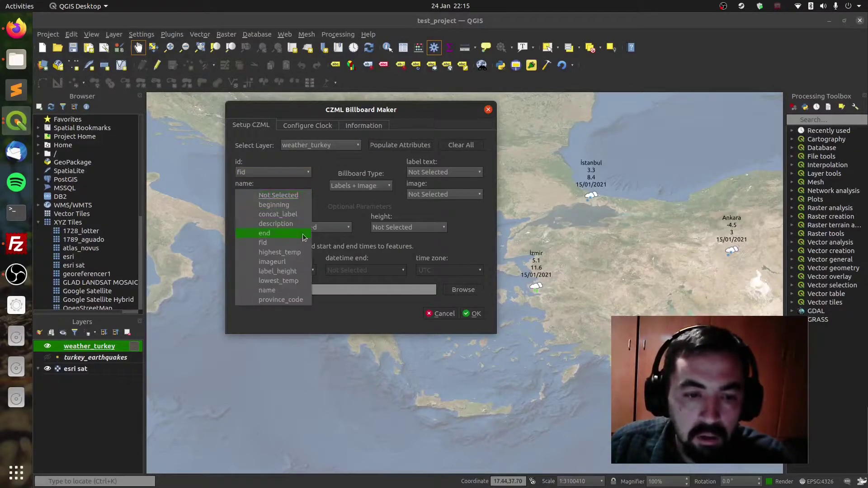
left_click(295, 291)
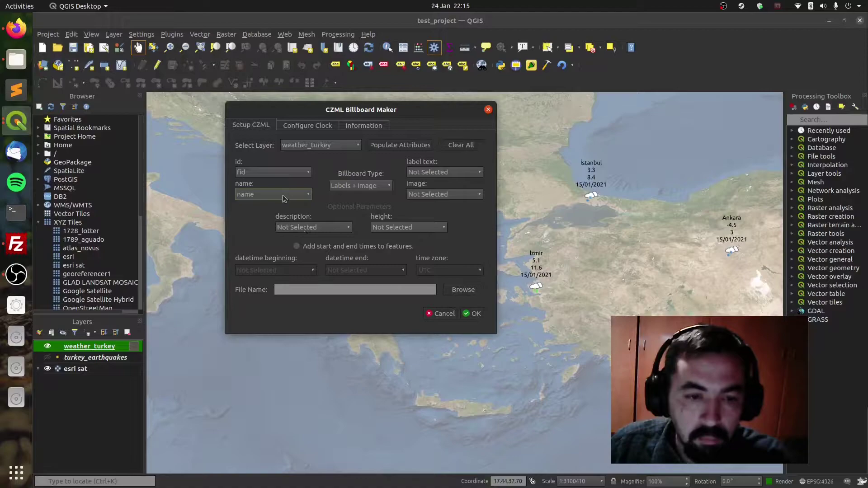
Map label text to concat_label, image to imageurl, description to description, height to label_height.
left_click(426, 176)
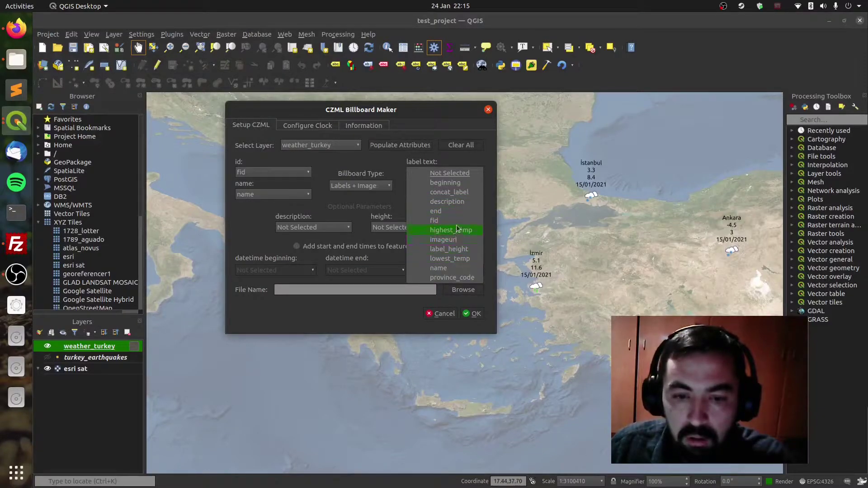
left_click(451, 194)
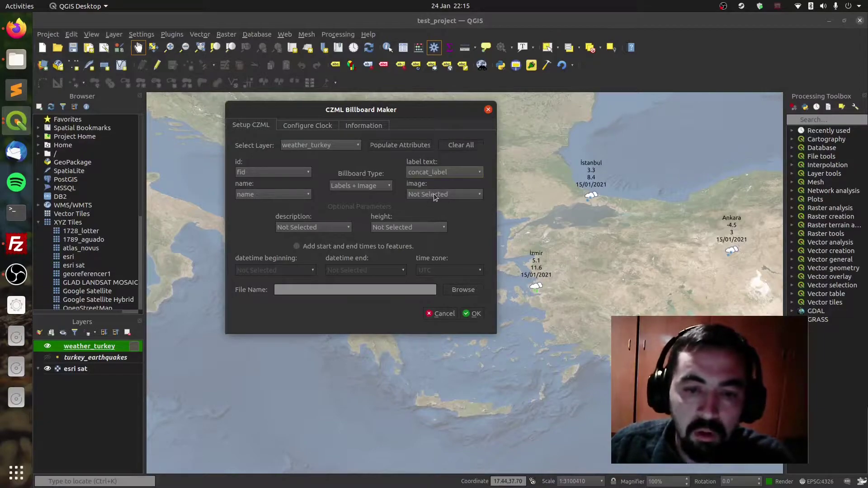
left_click(434, 194)
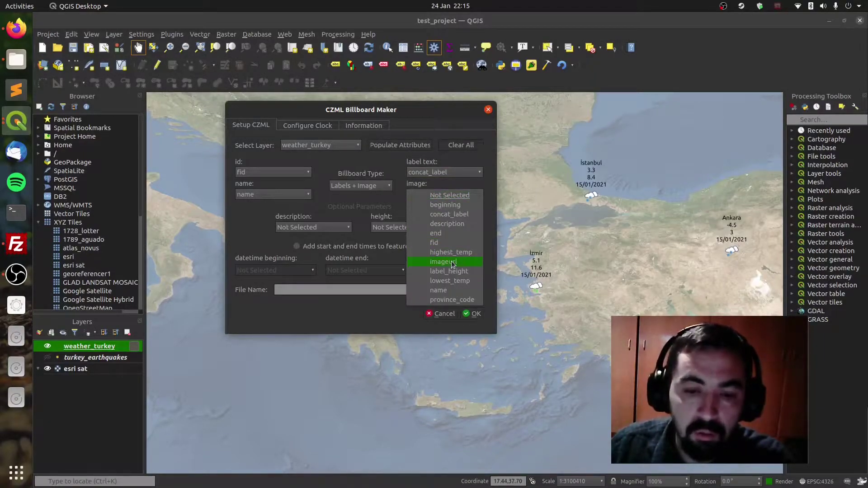
left_click(452, 262)
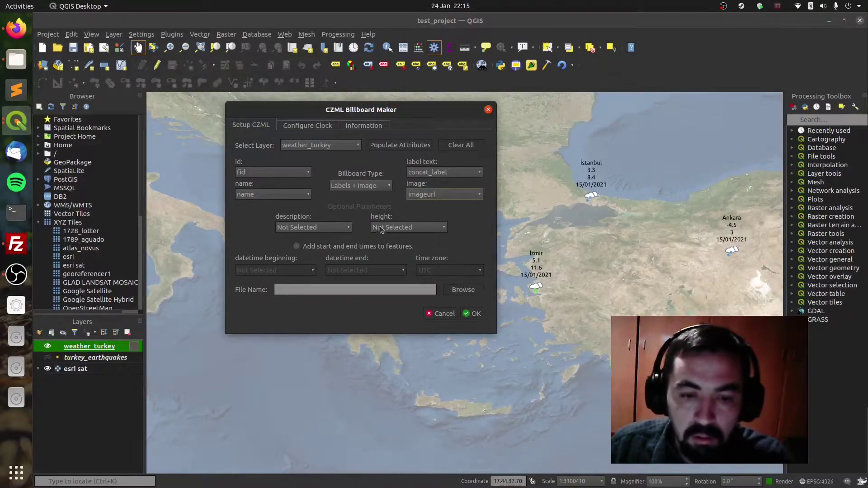
left_click(340, 229)
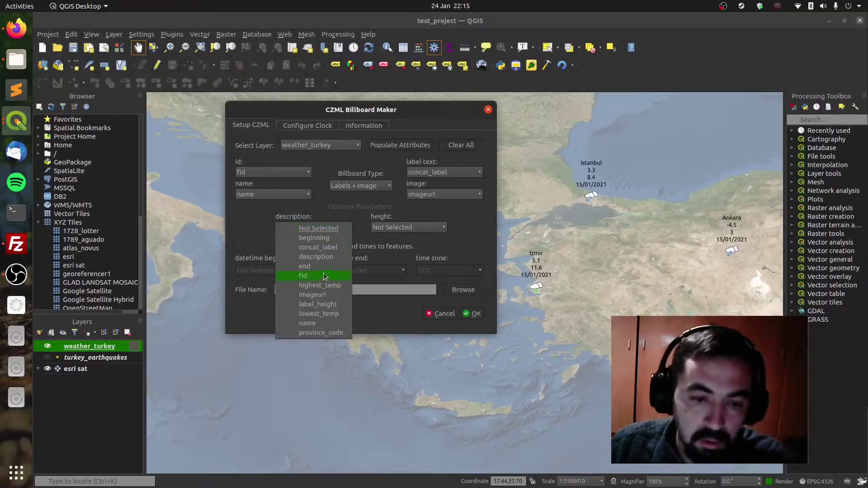
left_click(327, 257)
left_click(389, 230)
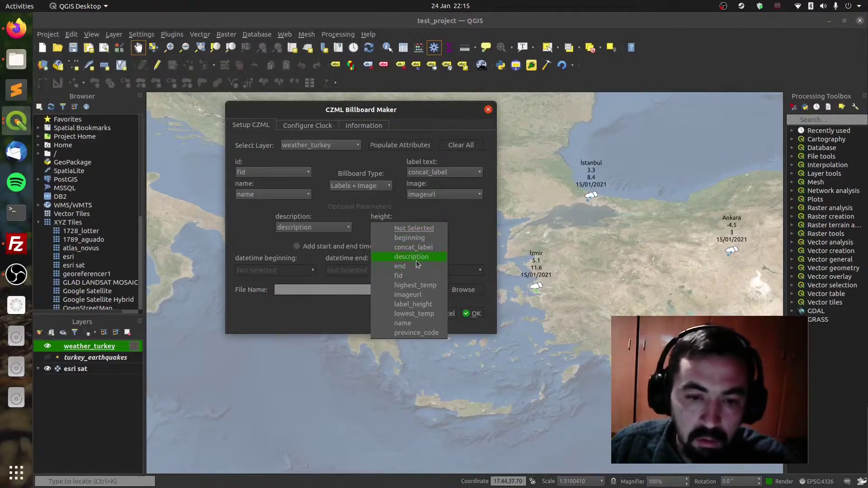
left_click(422, 304)
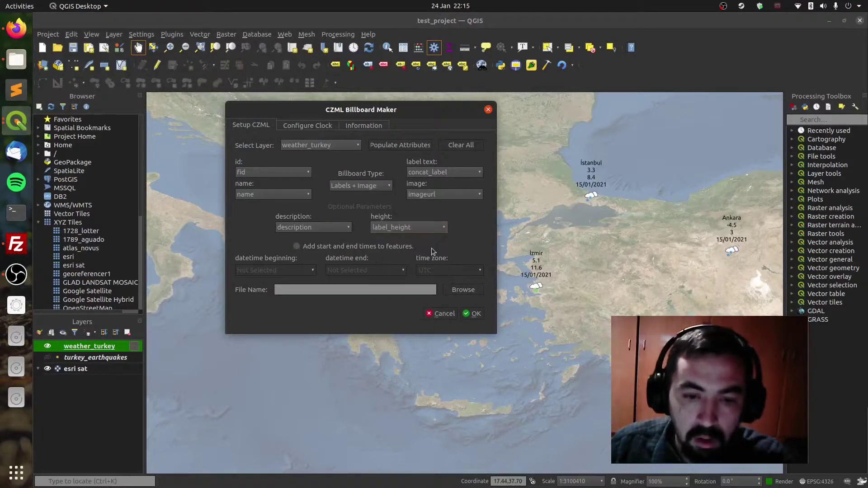
left_click_drag(385, 110, 425, 109)
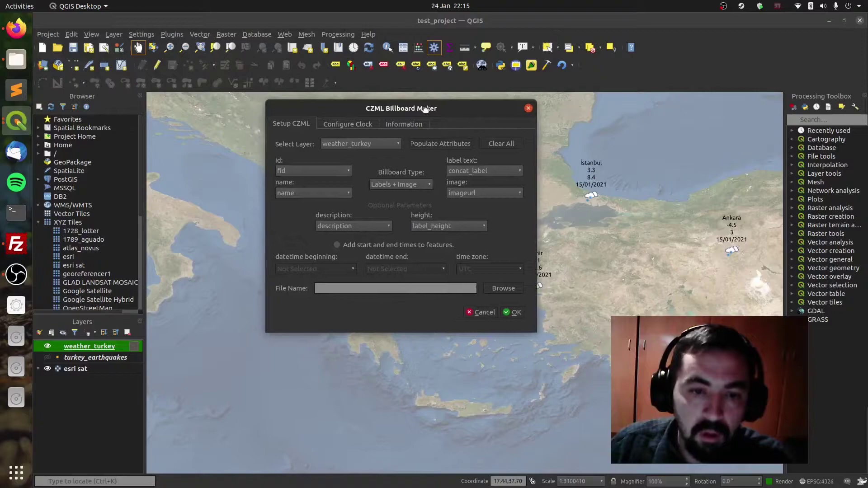
Set the output to iii.czml in export_data and run the export.
left_click(488, 289)
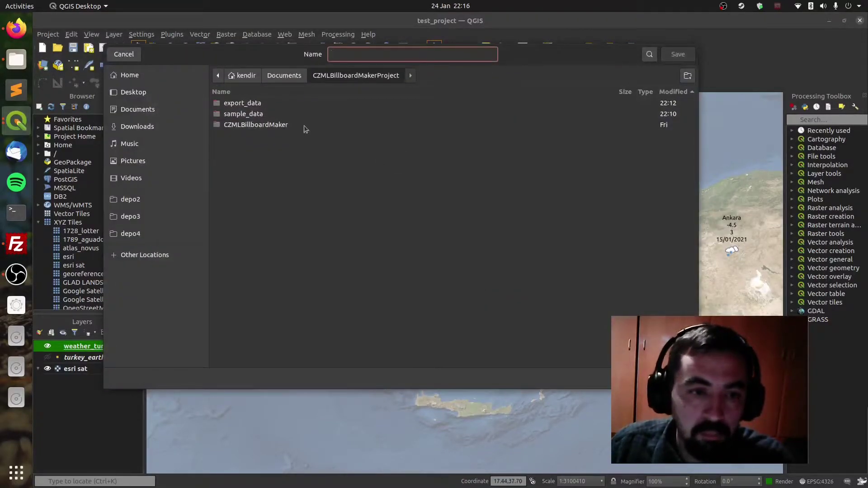
double_click(262, 104)
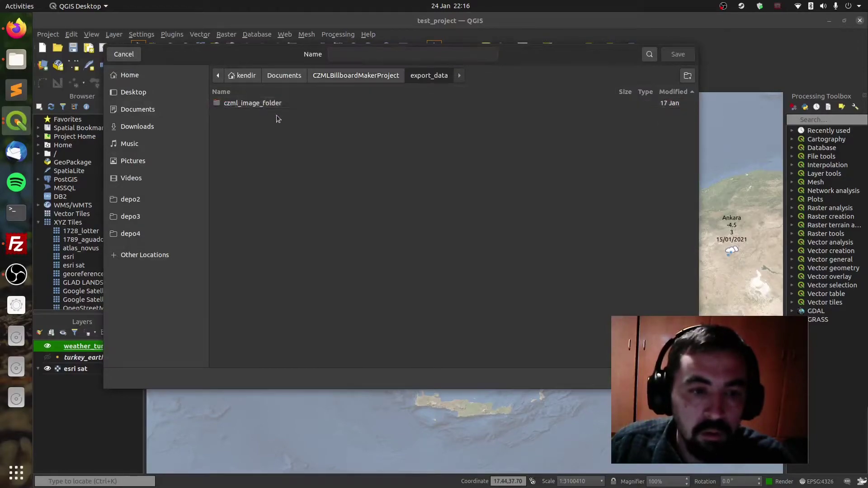
left_click(373, 55)
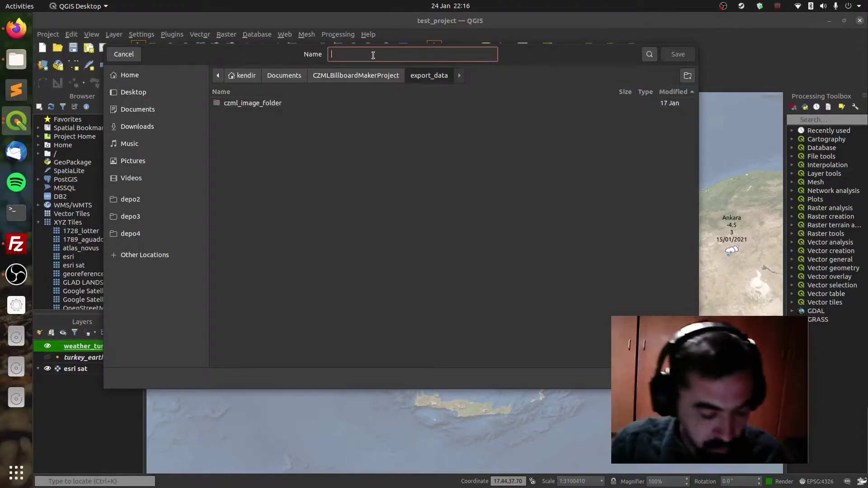
type("sample")
key("BackSpace")
key("BackSpace")
key("BackSpace")
key("BackSpace")
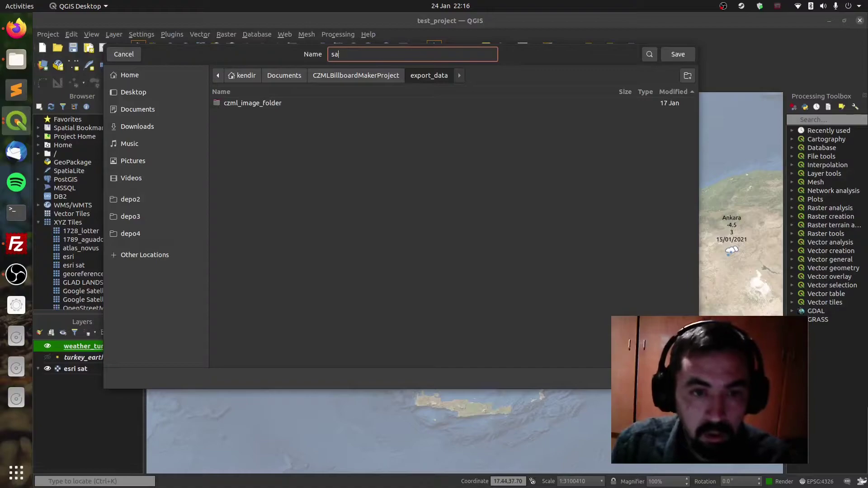
key("BackSpace")
key("BackSpace")
type("iii.cz")
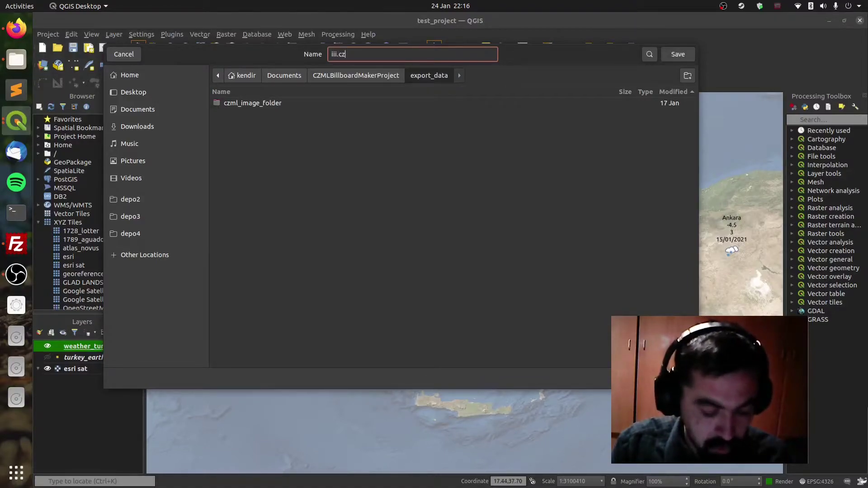
type("ml")
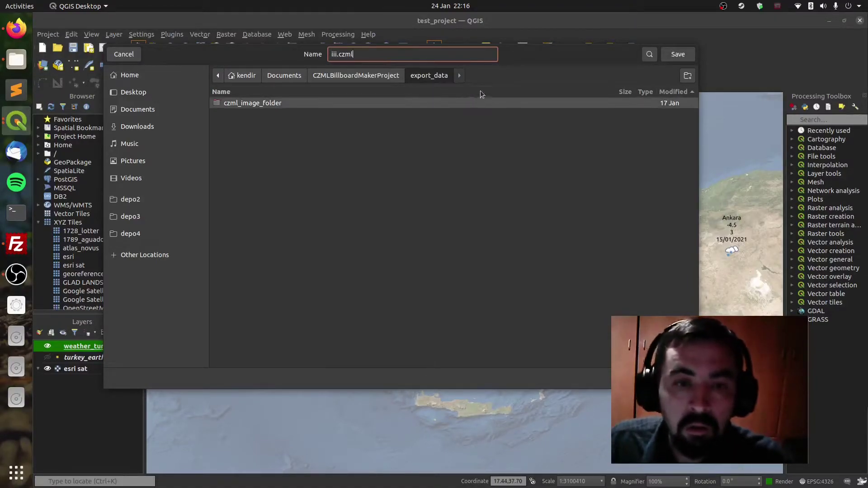
left_click(669, 55)
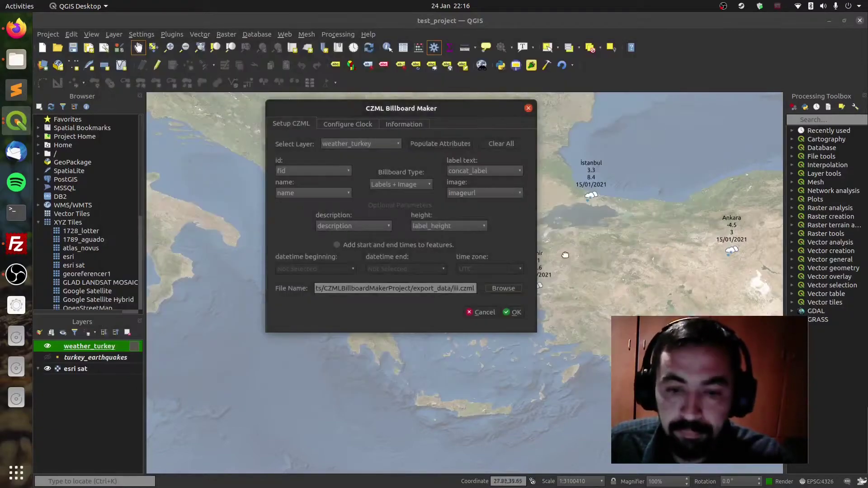
left_click(512, 313)
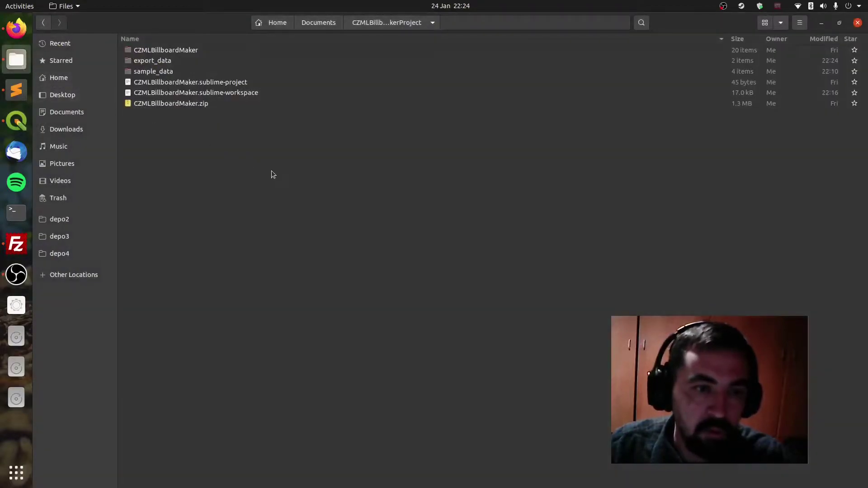
double_click(156, 60)
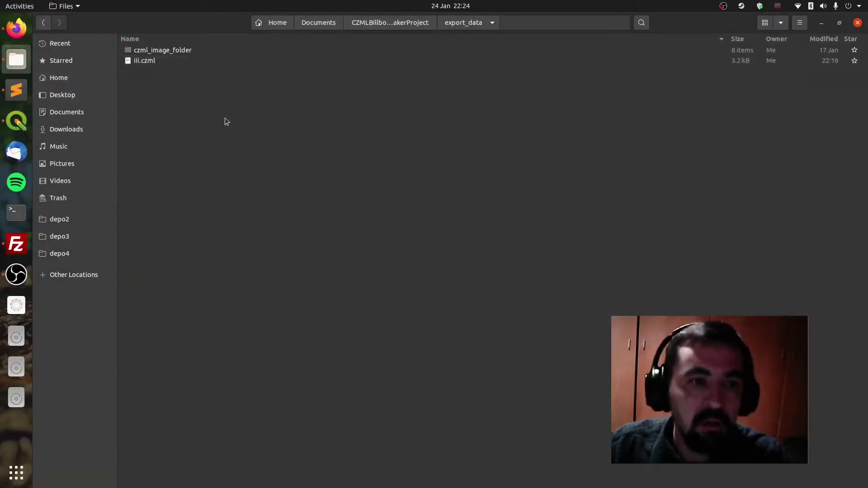
left_click(170, 59)
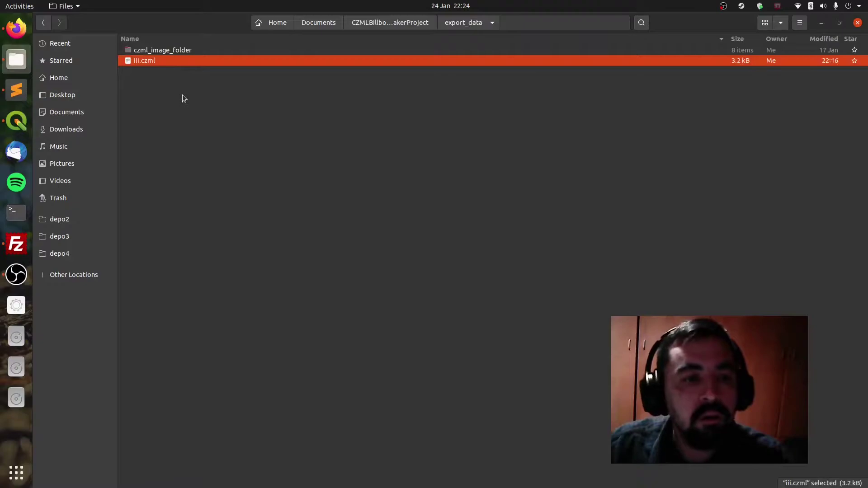
left_click(172, 53)
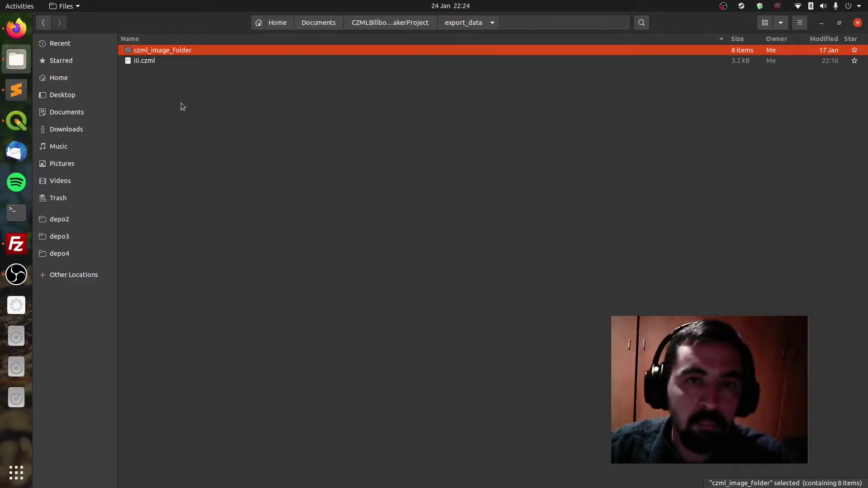
left_click(143, 62)
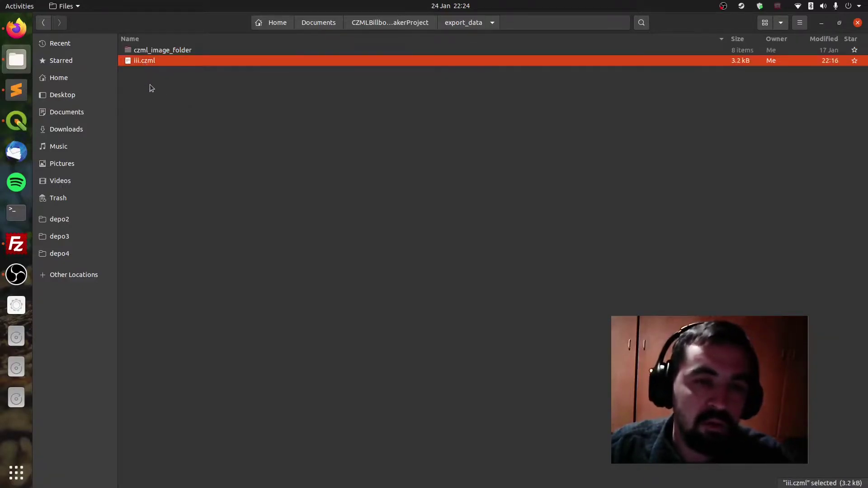
left_click(159, 53)
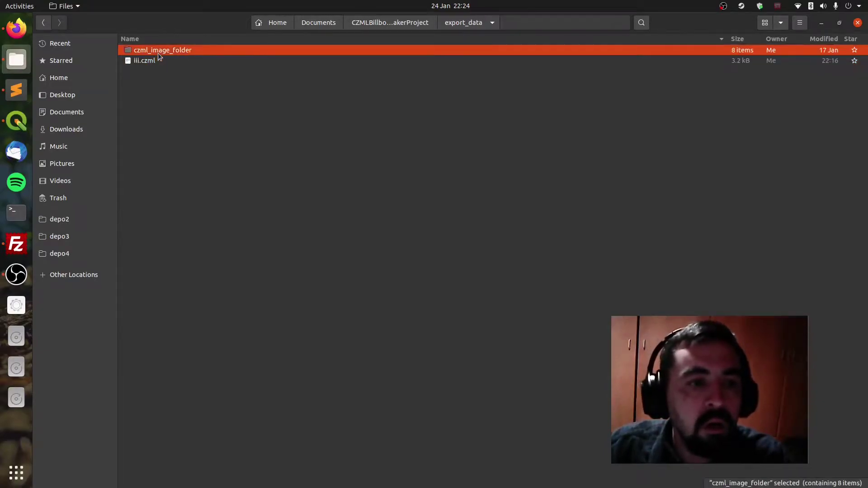
left_click(133, 61, "ctrl")
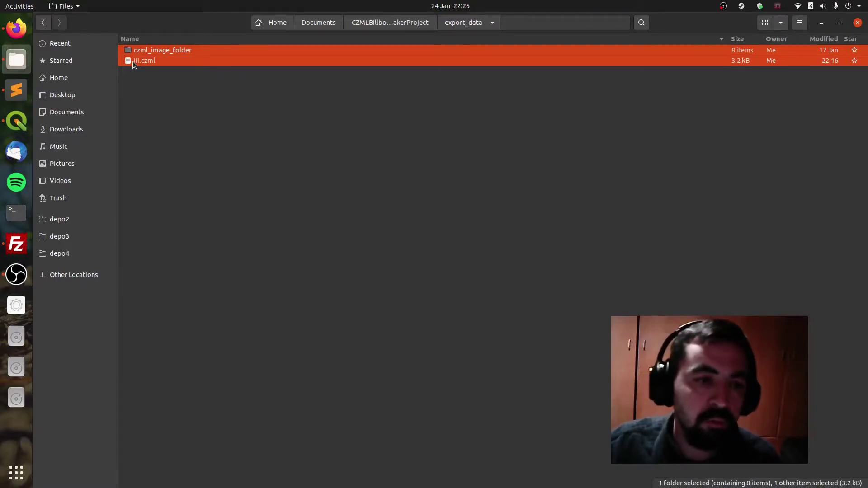
right_click(132, 61)
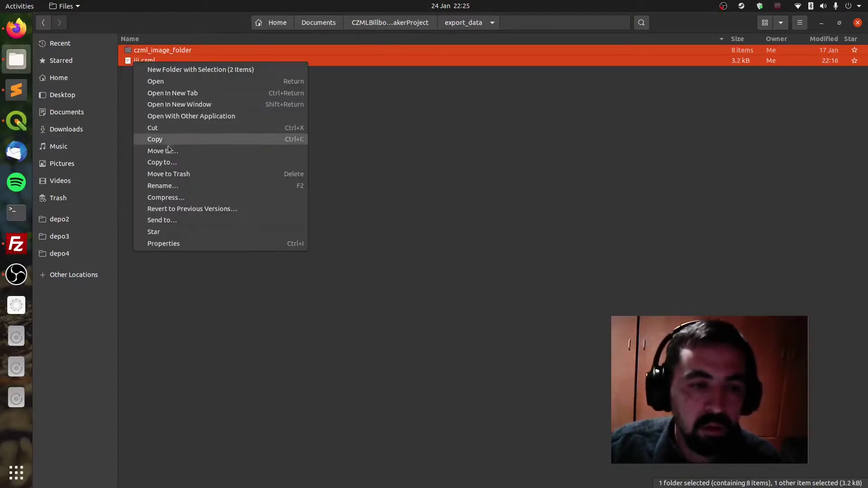
left_click(180, 197)
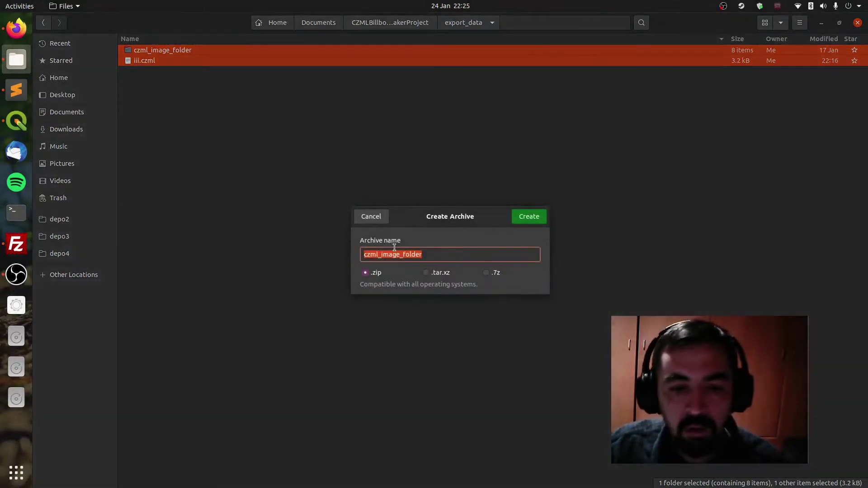
left_click(452, 253)
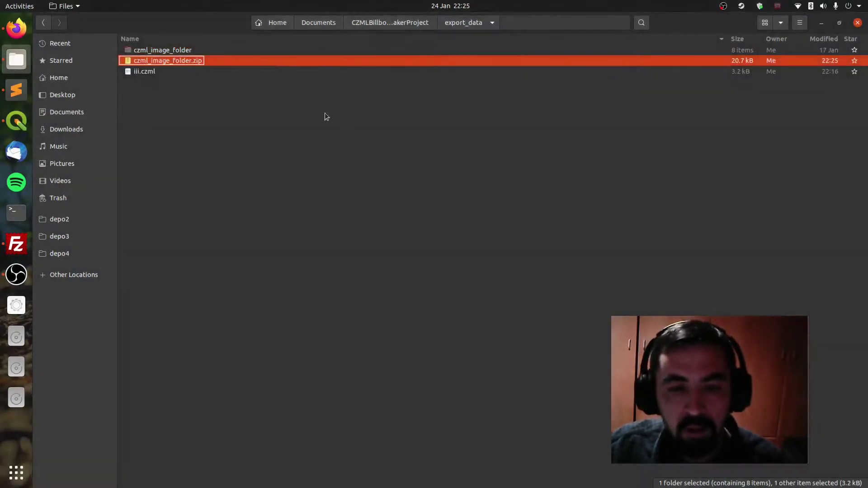
left_click(195, 62)
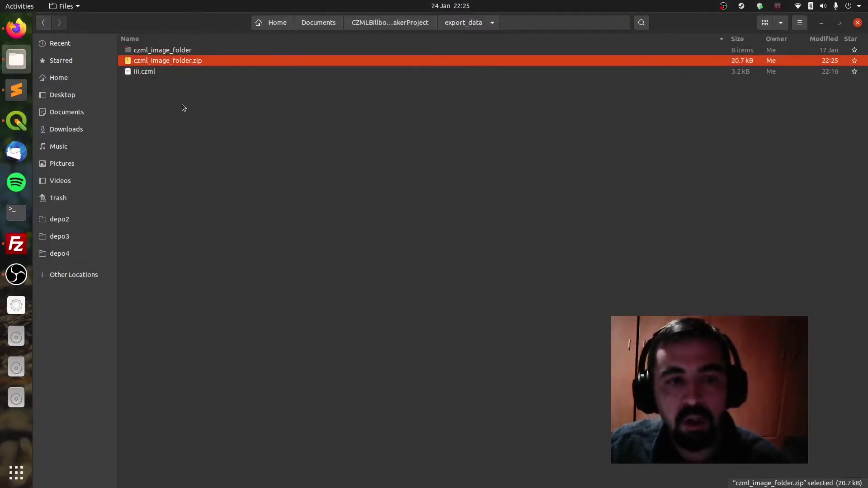
right_click(182, 64)
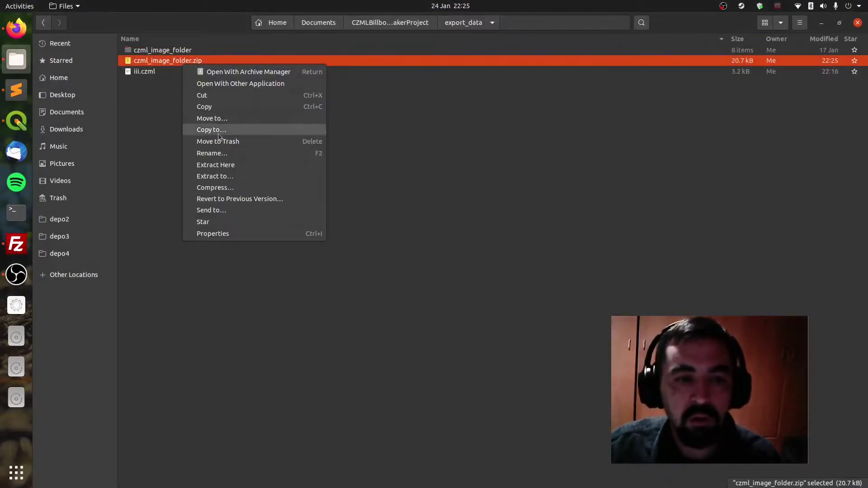
left_click(226, 141)
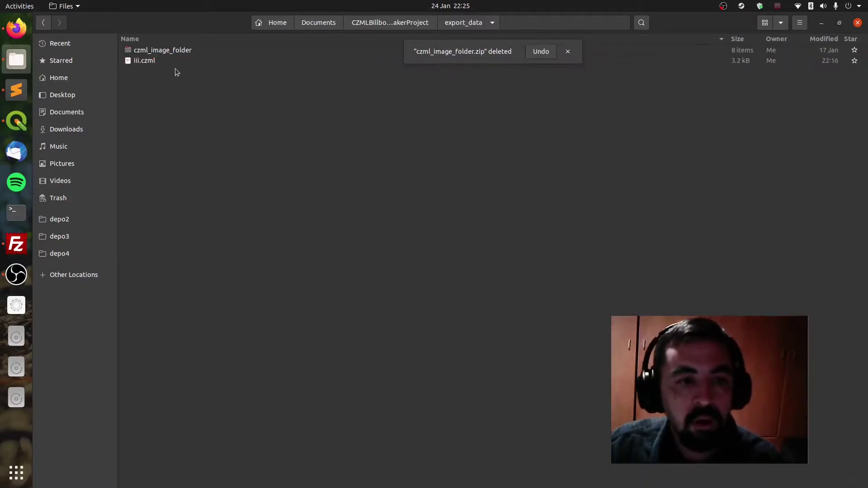
Open iii.czml in Sublime Text and look over its document header block.
left_click(173, 64)
right_click(173, 63)
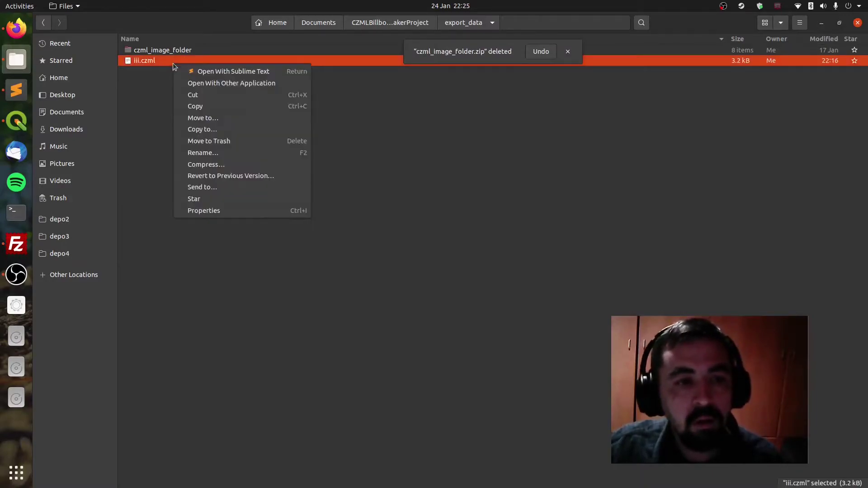
left_click(197, 74)
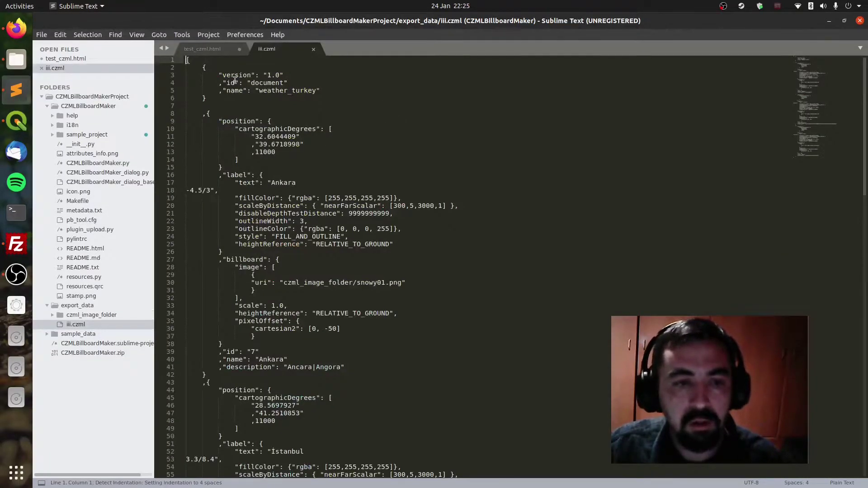
left_click_drag(188, 67, 231, 101)
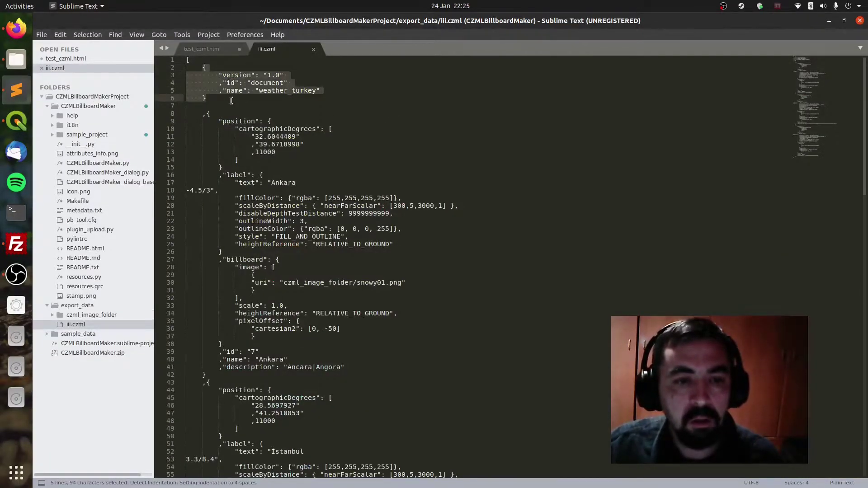
left_click(231, 100)
scroll(229, 94, "down", 1)
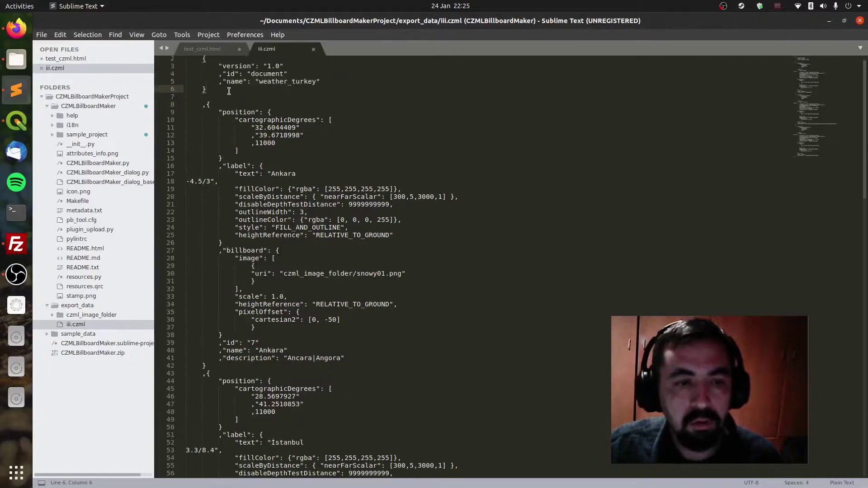
scroll(229, 91, "up", 1)
Review Ankara's label block, billboard block and description line in iii.czml.
mouse_move(206, 113)
left_mouse_down()
mouse_move(255, 236)
mouse_move(204, 252)
left_mouse_up()
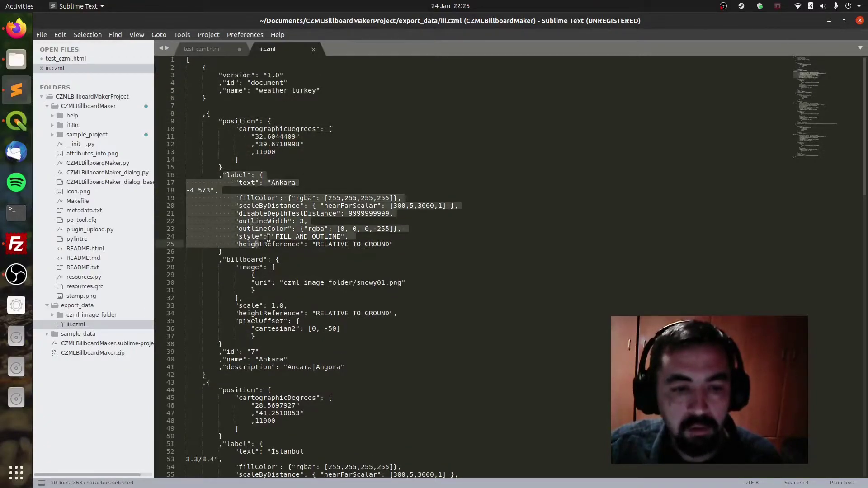
scroll(240, 208, "down", 3)
left_click_drag(219, 193, 270, 272)
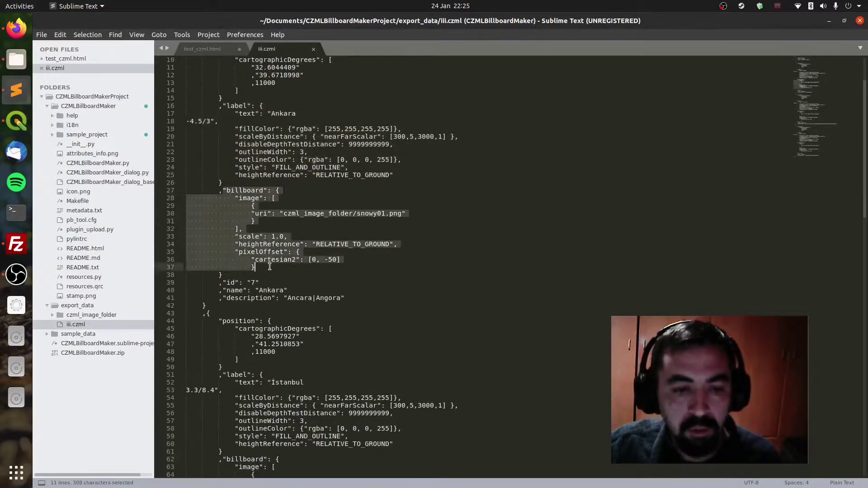
scroll(272, 256, "down", 3)
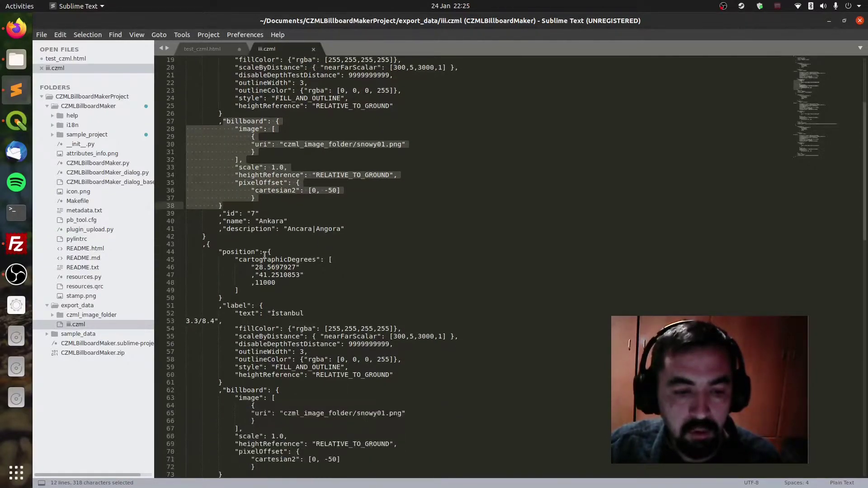
left_click_drag(223, 214, 293, 221)
left_click(232, 221)
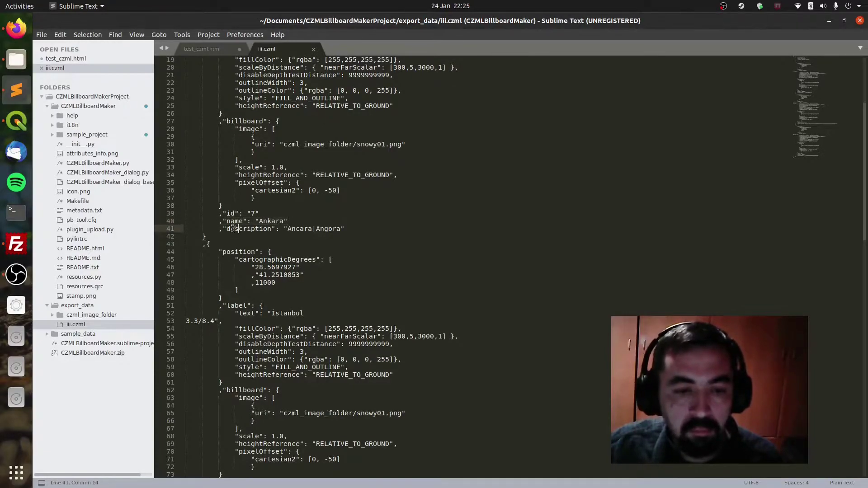
left_click_drag(224, 230, 346, 229)
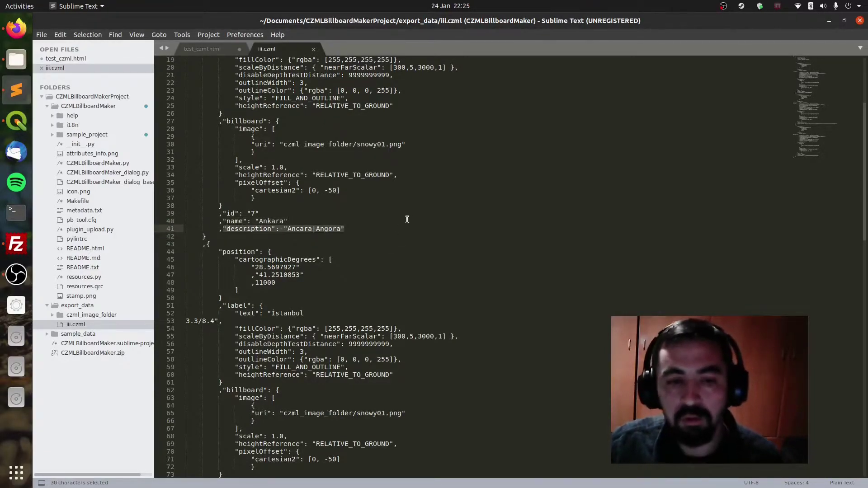
left_click(288, 221)
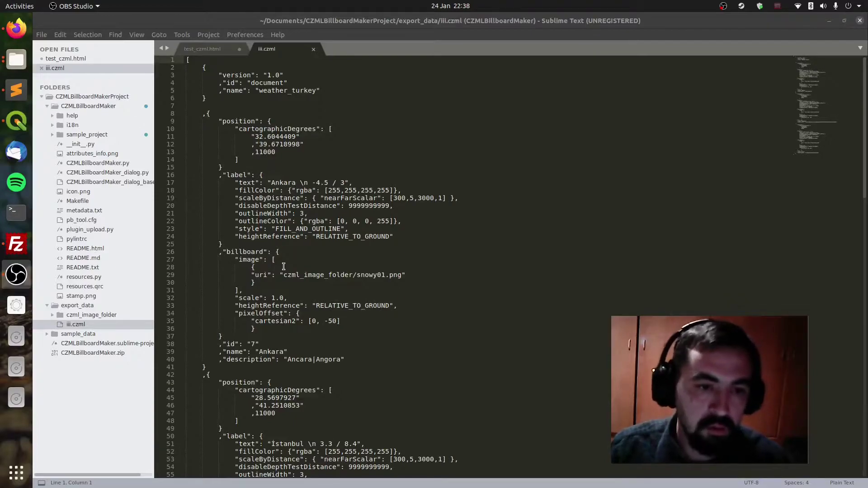
Upload the local iii.czml and czml_image_folder to the remote SampleData folder via FileZilla.
left_click(17, 244)
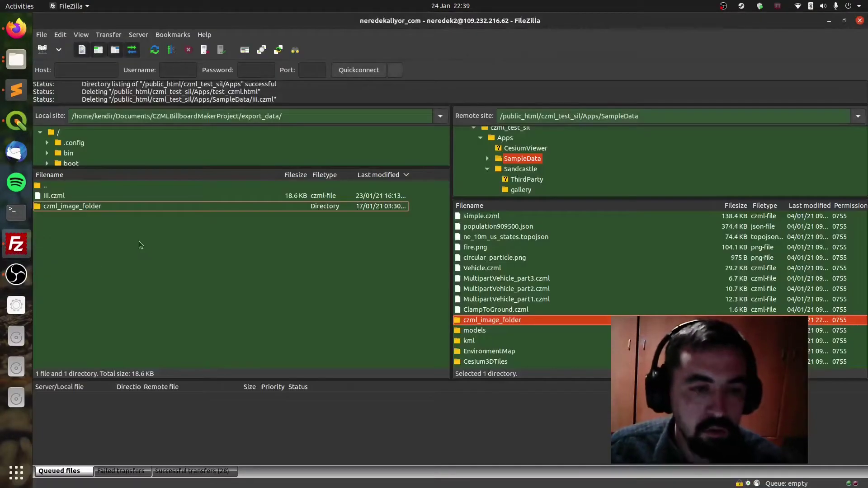
left_click(100, 197)
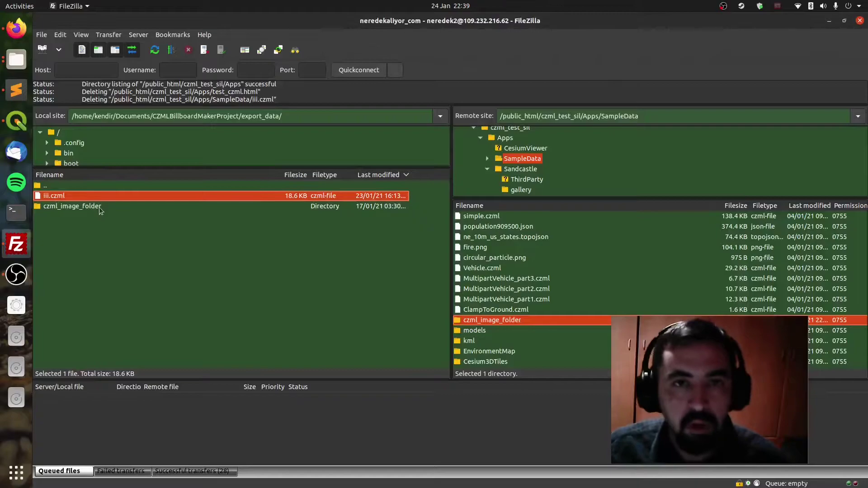
left_click(100, 207, "ctrl")
right_click(101, 209)
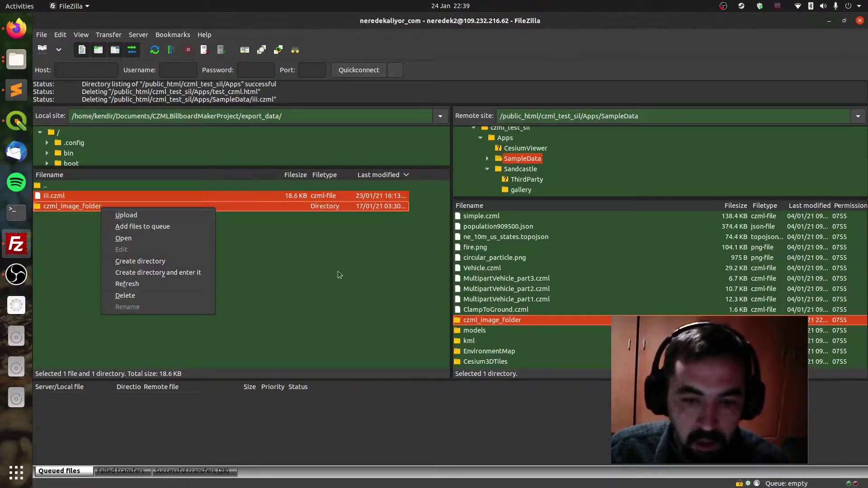
left_click(563, 283)
scroll(569, 304, "up", 2)
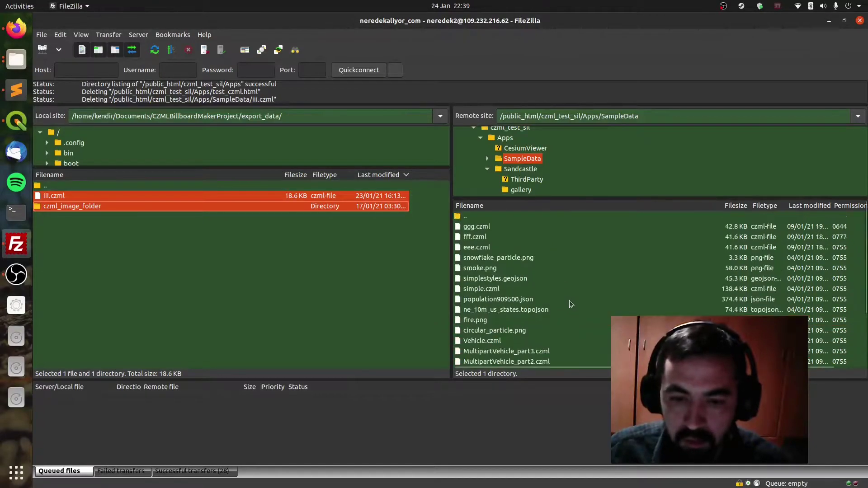
right_click(185, 211)
left_click(204, 216)
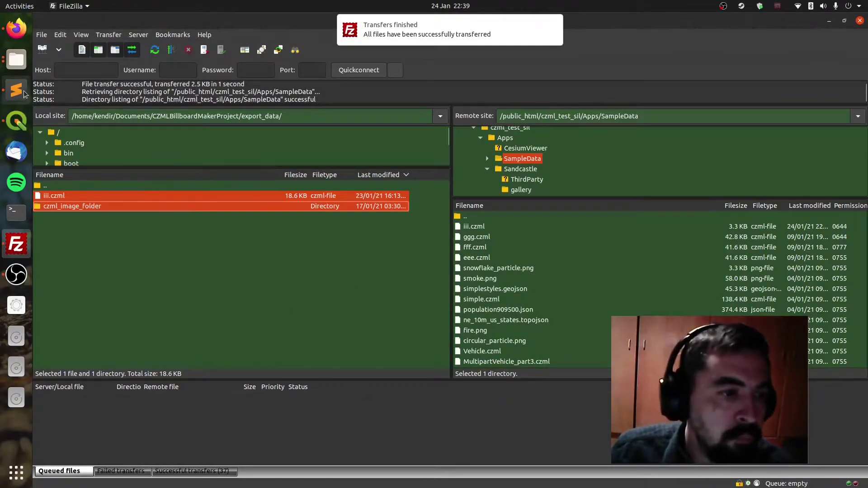
left_click(28, 32)
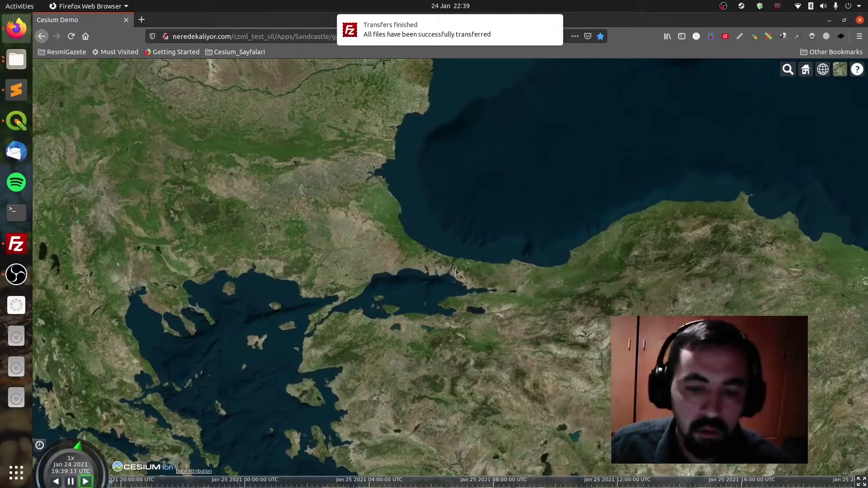
Reload the Cesium demo, pan to the three cities, and view İstanbul's billboard details.
key("F5")
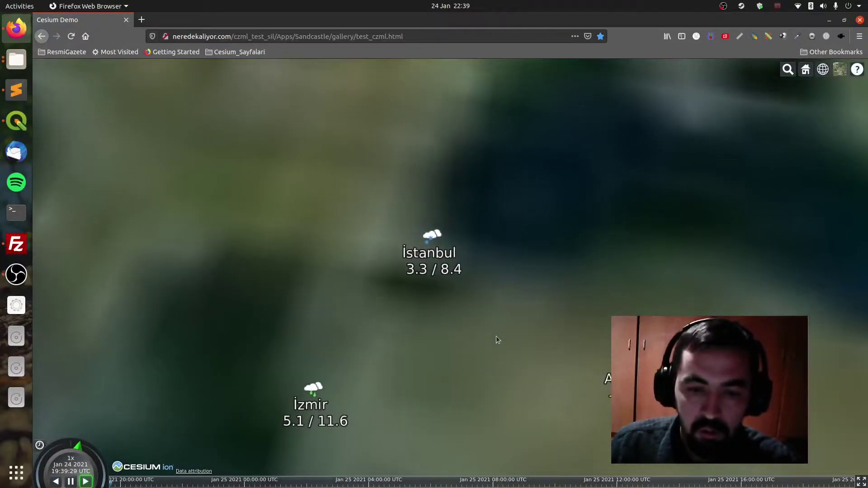
mouse_move(495, 335)
left_mouse_down()
mouse_move(422, 270)
mouse_move(417, 253)
left_mouse_up()
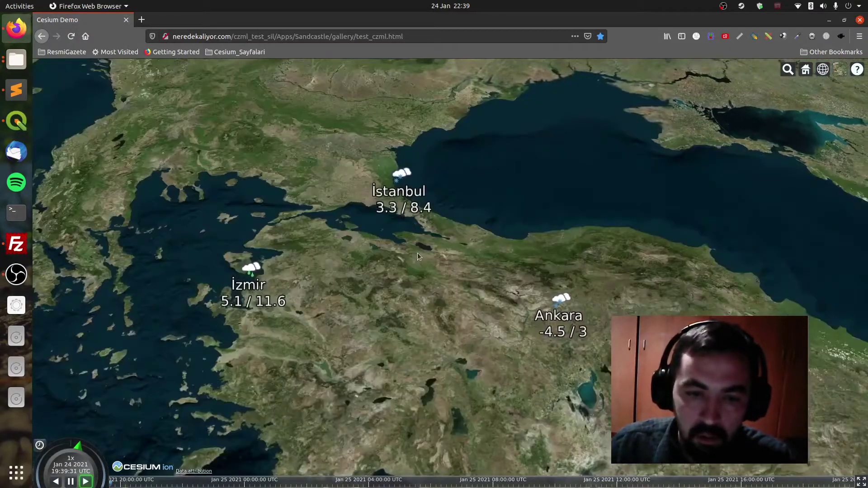
left_click(401, 177)
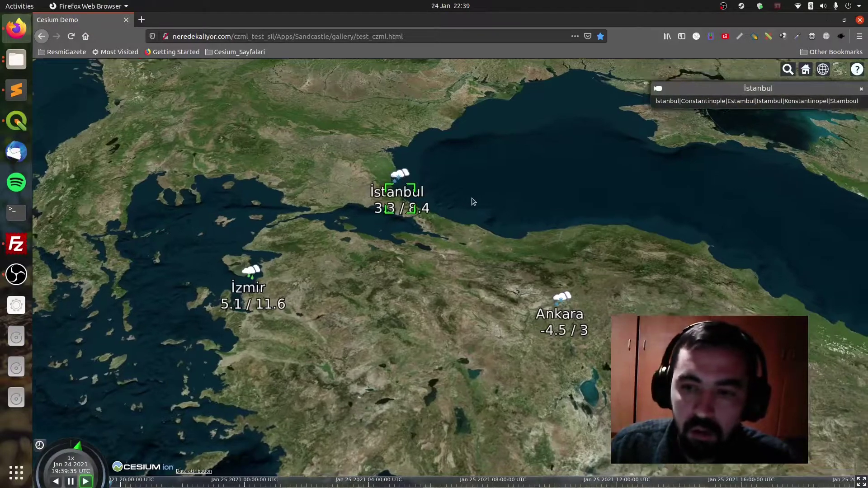
mouse_move(401, 177)
left_mouse_down()
mouse_move(490, 195)
mouse_move(476, 203)
left_mouse_up()
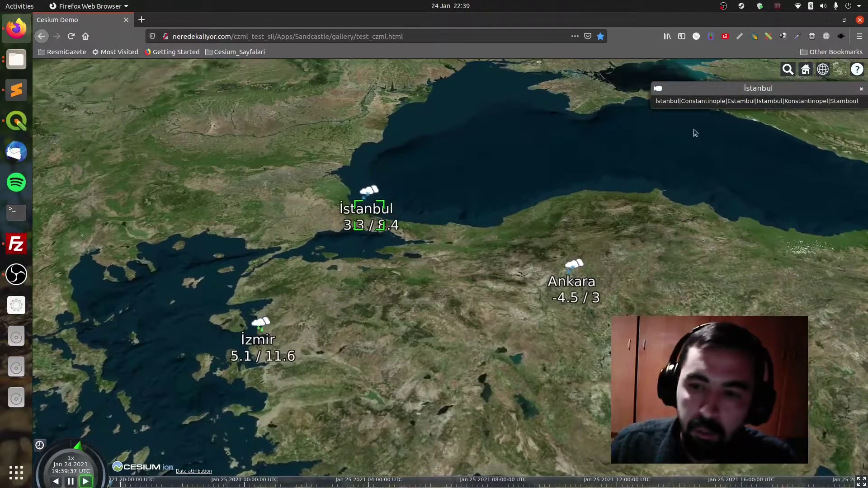
double_click(751, 90)
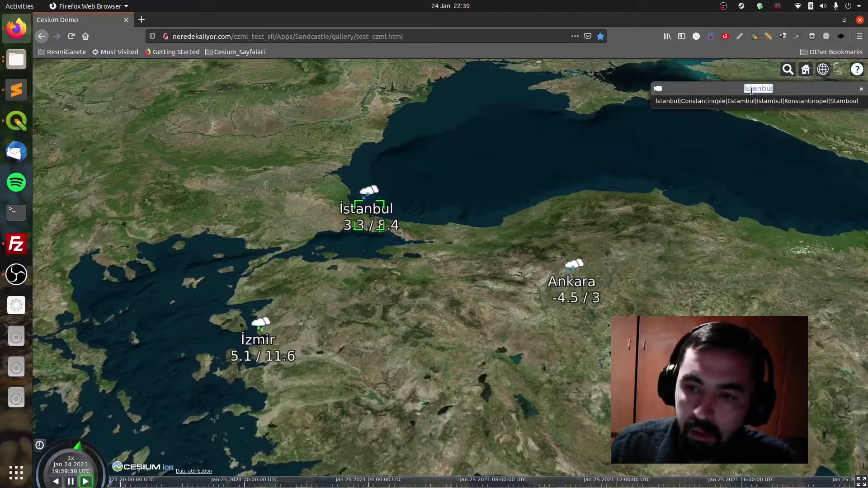
triple_click(728, 103)
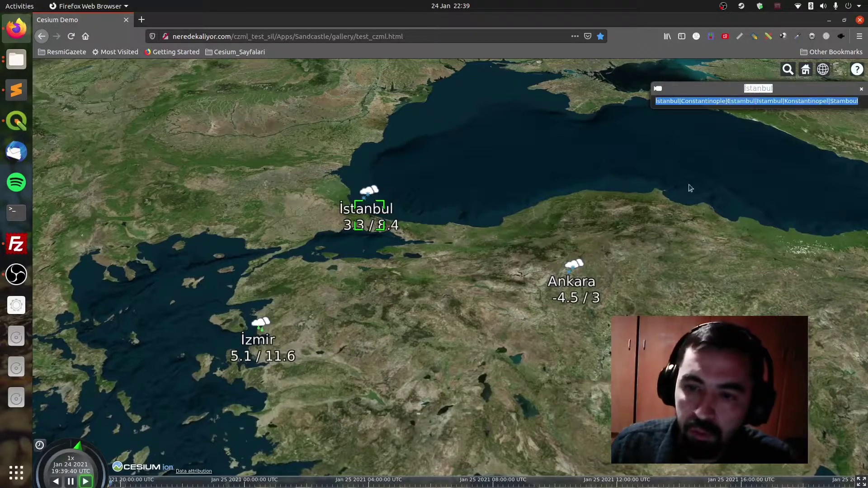
View Ankara's billboard details, including its title and alternate names.
left_click(576, 288)
left_click_drag(621, 282, 712, 133)
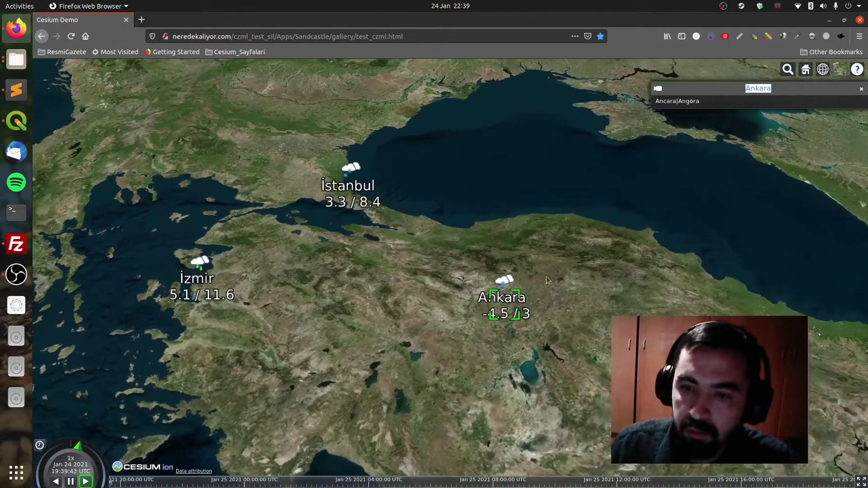
double_click(747, 89)
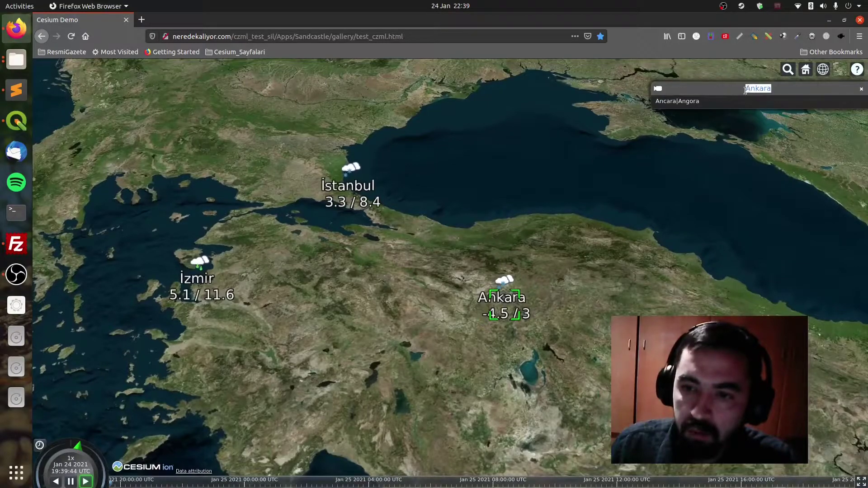
triple_click(700, 101)
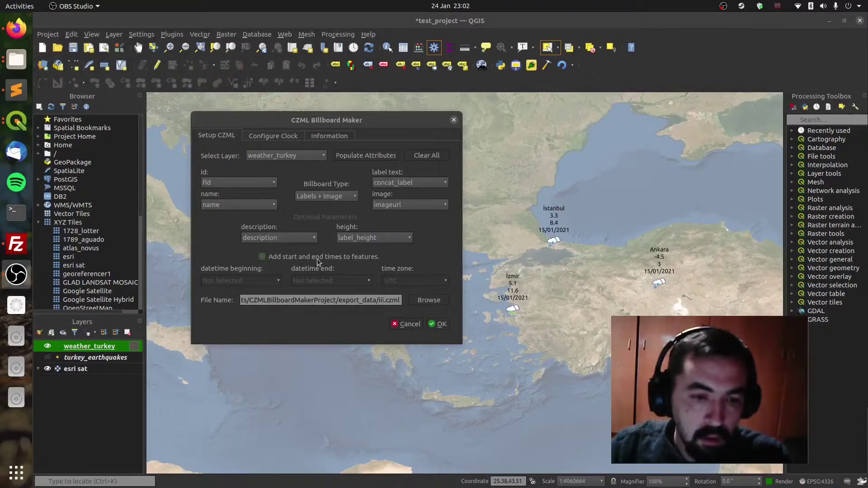
Enable start and end times using the beginning and end fields, with time zone Turkey.
left_click(271, 259)
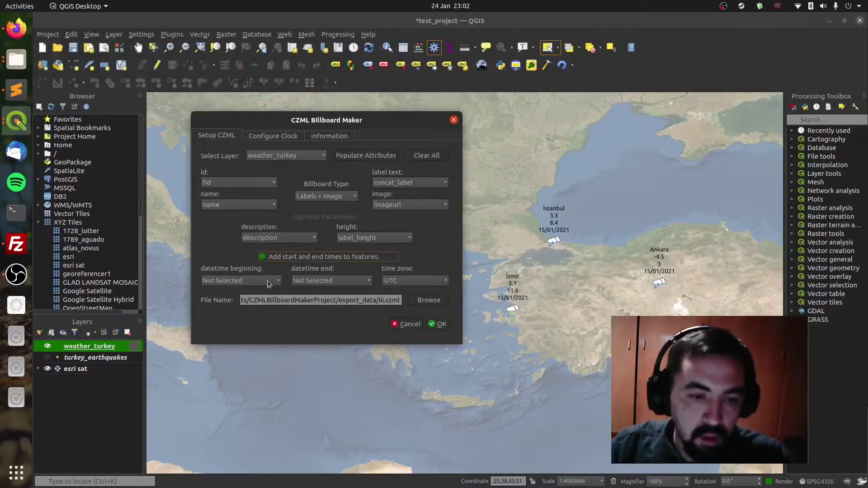
left_click(261, 284)
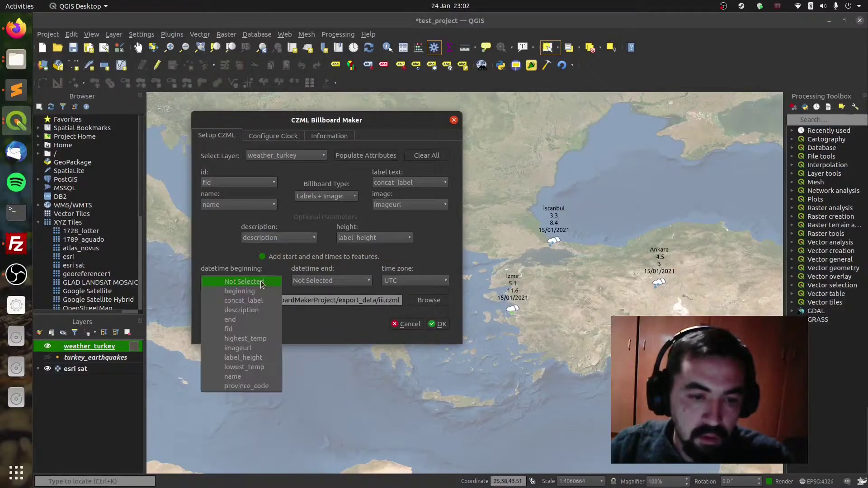
left_click(252, 293)
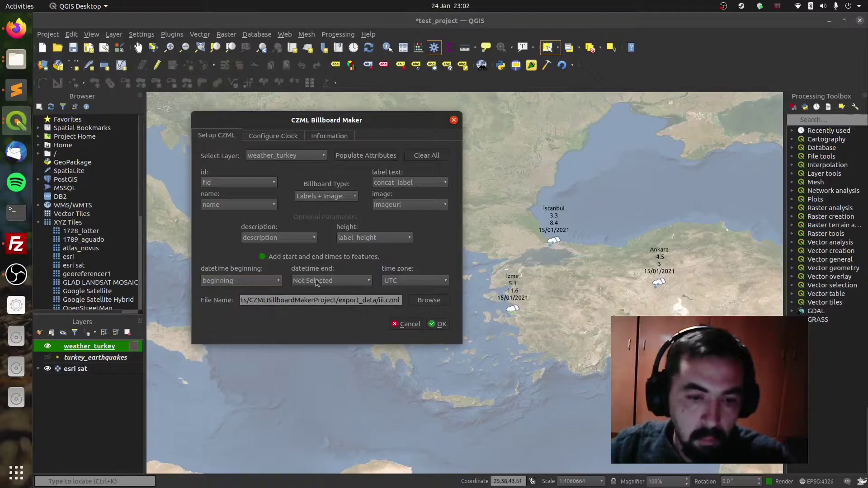
left_click(318, 284)
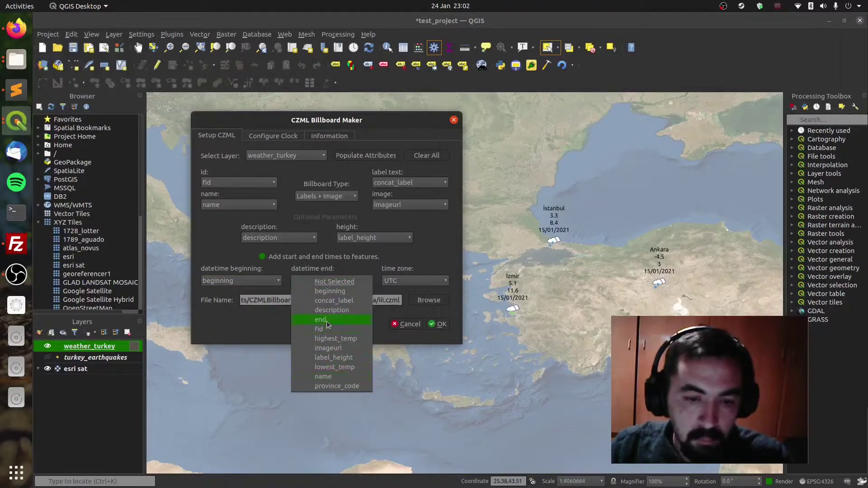
left_click(327, 324)
left_click(415, 280)
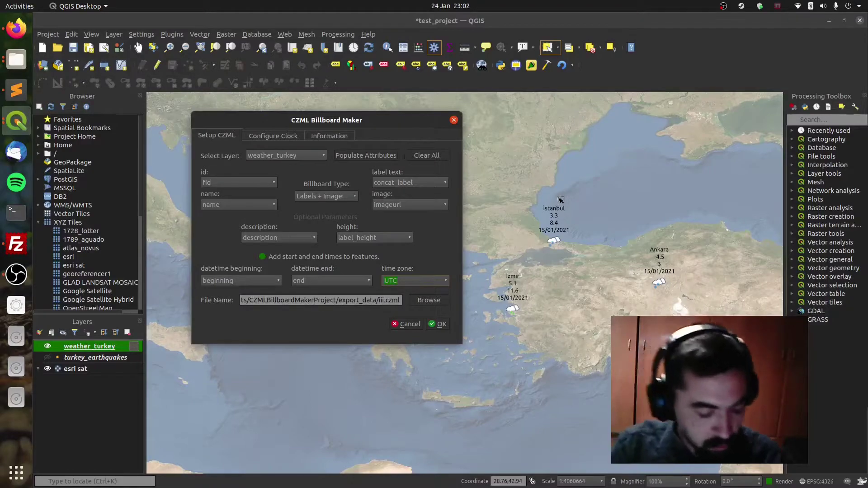
type("Turkey")
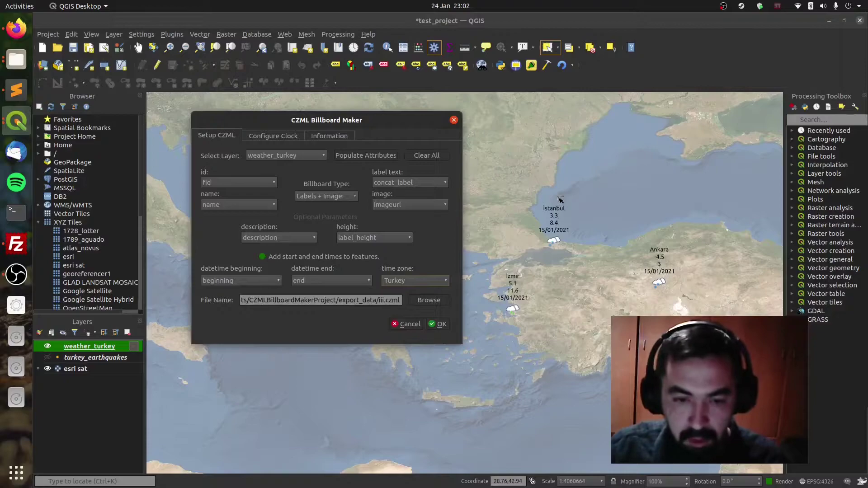
key("Tab")
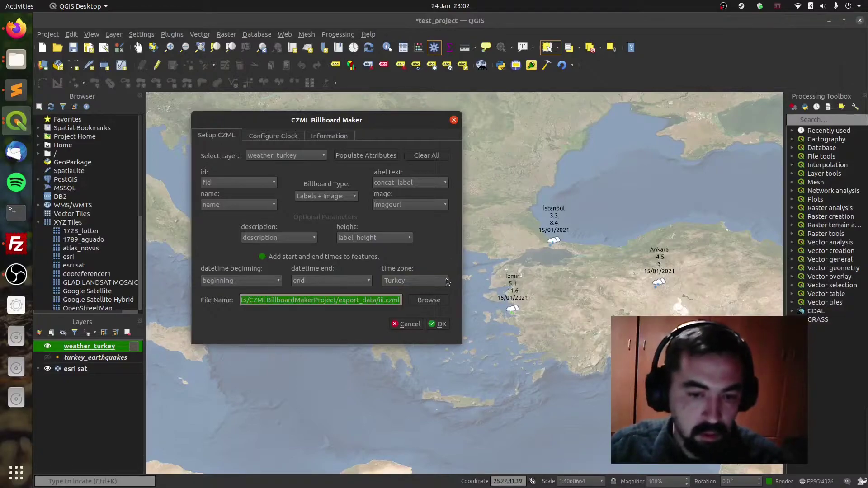
Cancel the billboard export and delete the "beginning" <= '2021-01-16' filter from weather_turkey.
left_click(409, 324)
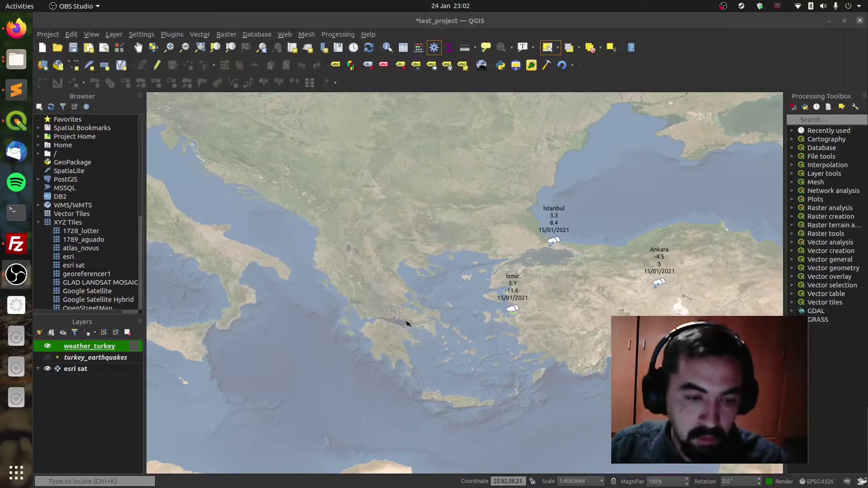
left_click(122, 347)
left_click(133, 347)
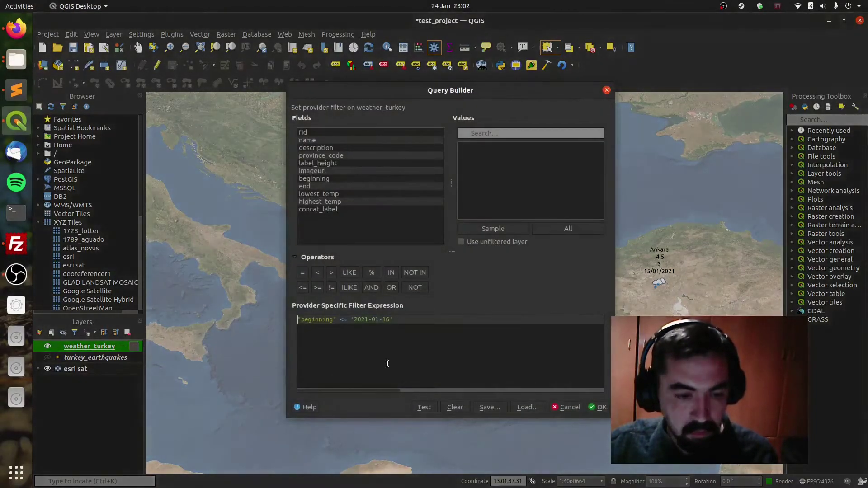
left_click_drag(421, 320, 299, 316)
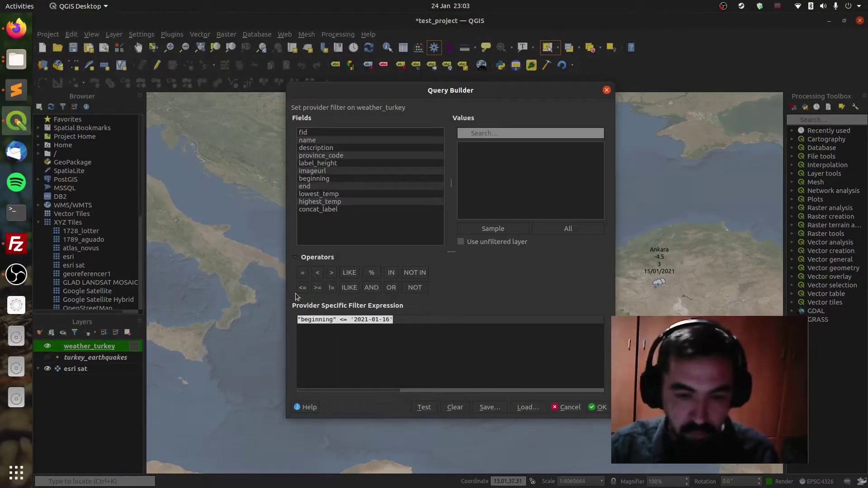
key("BackSpace")
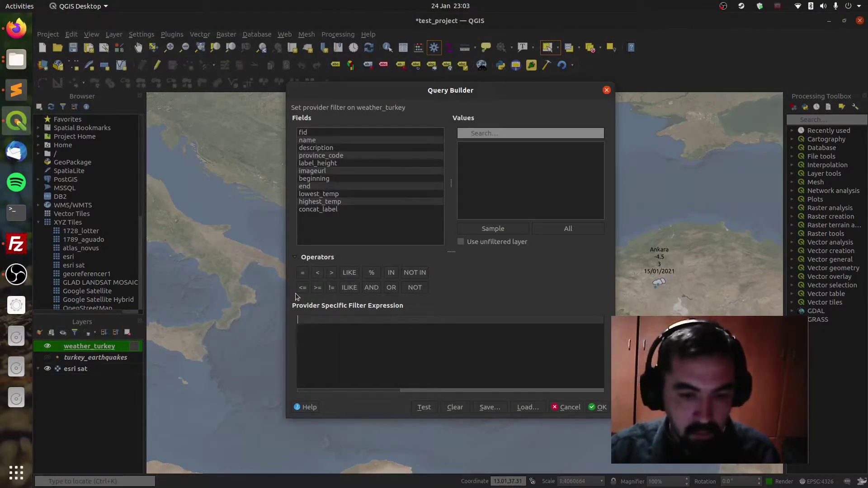
left_click(599, 407)
Inspect all 15 weather_turkey records, then the selected İzmir rows, in the attribute table.
key("F6")
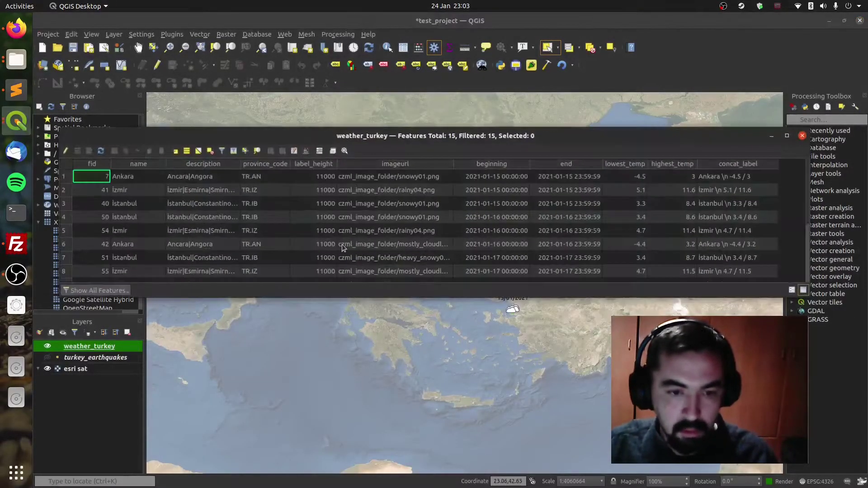
left_click_drag(430, 296, 441, 366)
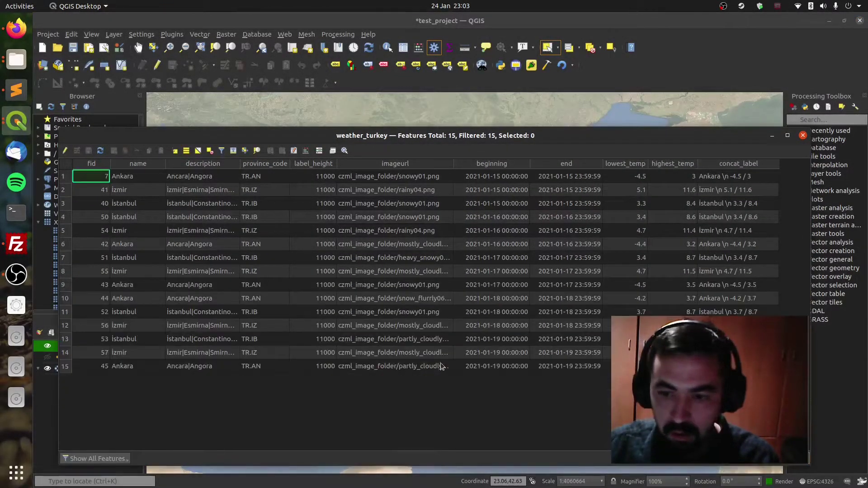
left_click(802, 136)
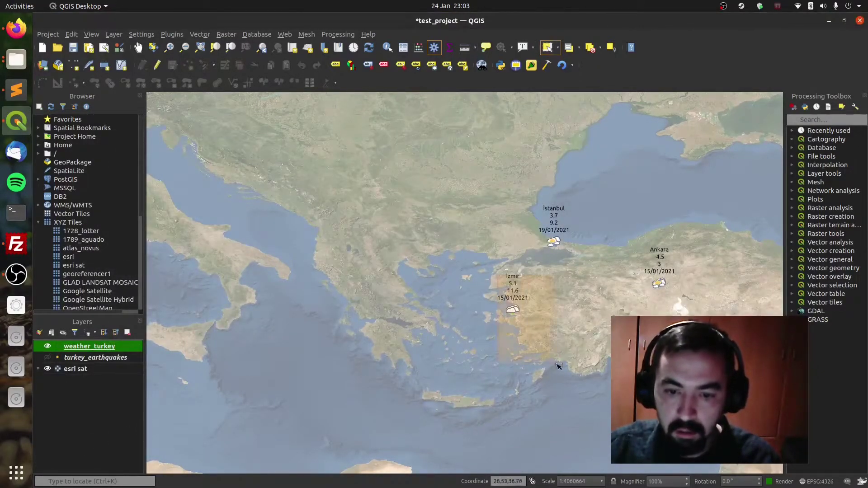
left_click(514, 311)
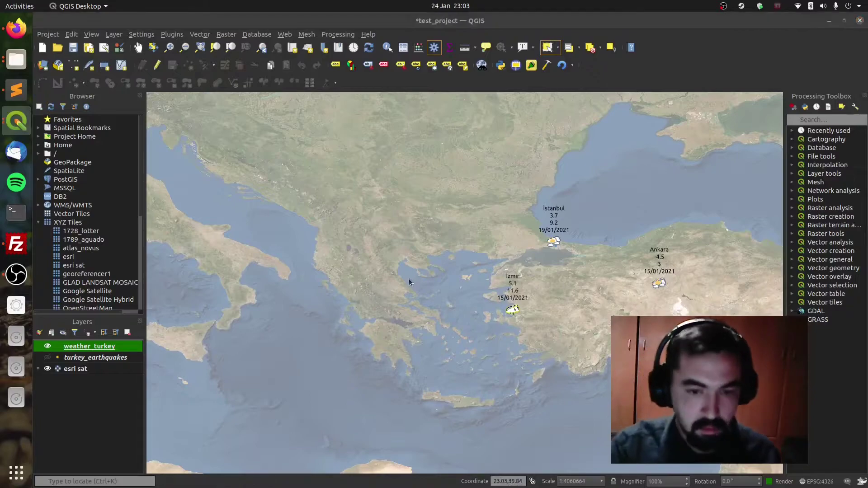
key("shift+F6")
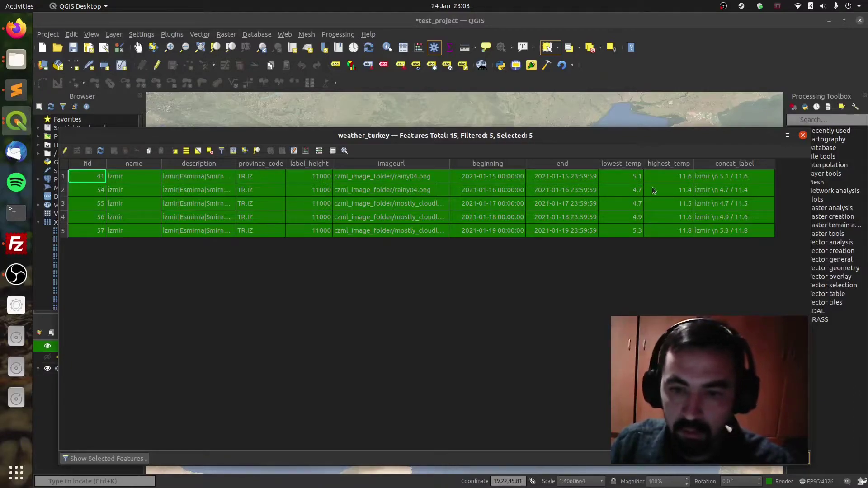
left_click(803, 134)
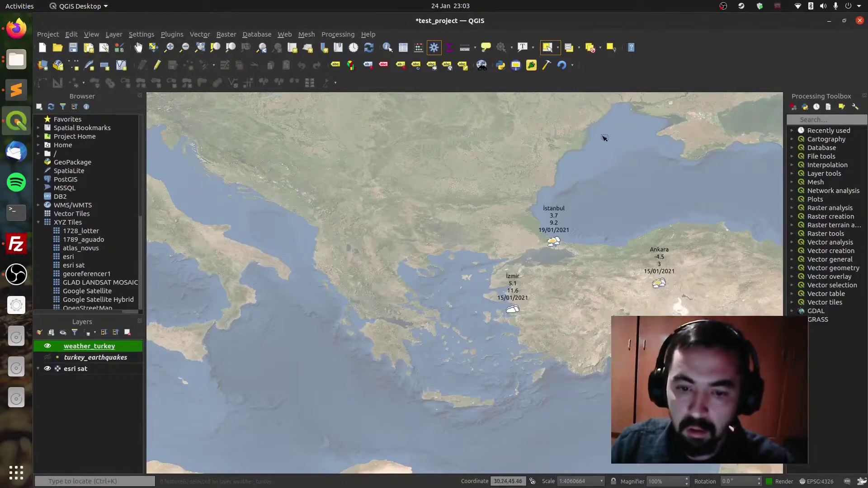
Re-export the billboards from CZML Billboard Maker with the Turkey time zone confirmed.
left_click(516, 65)
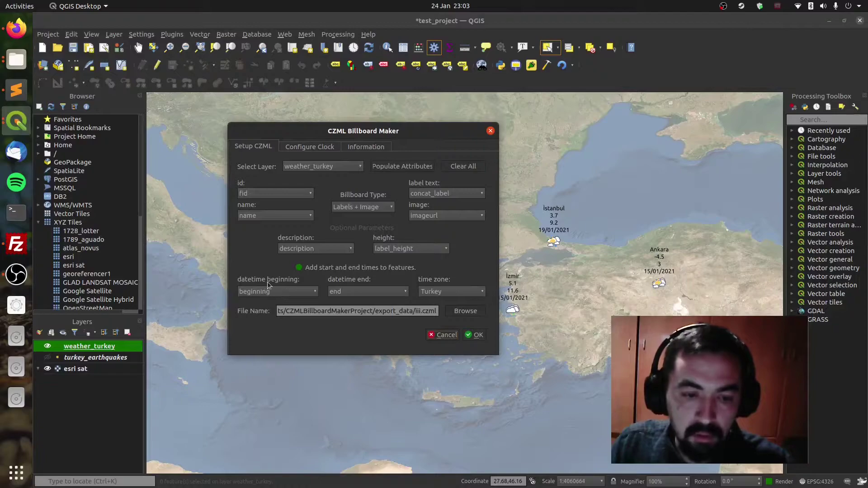
left_click(467, 293)
double_click(468, 294)
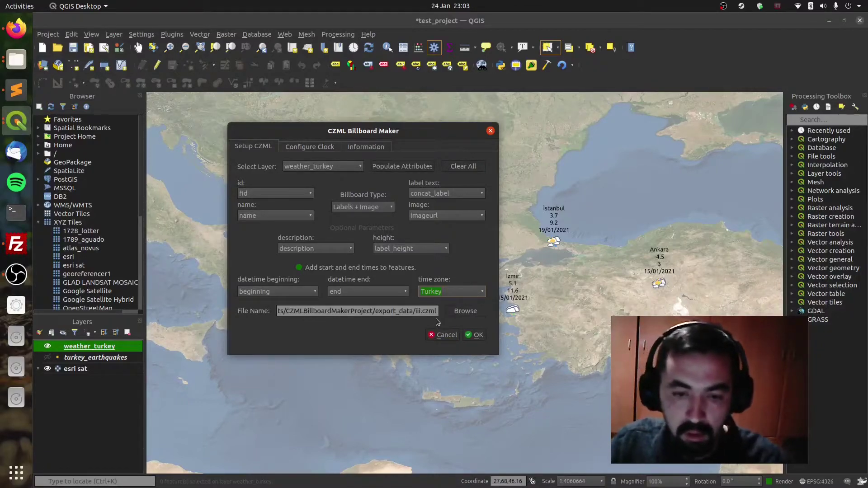
left_click(474, 334)
Upload iii.czml to the web server in FileZilla.
left_click(16, 244)
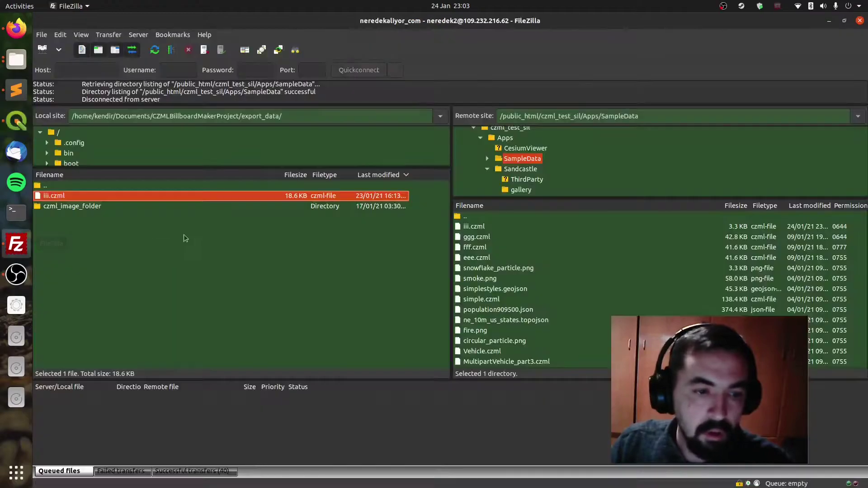
right_click(244, 196)
left_click(269, 199)
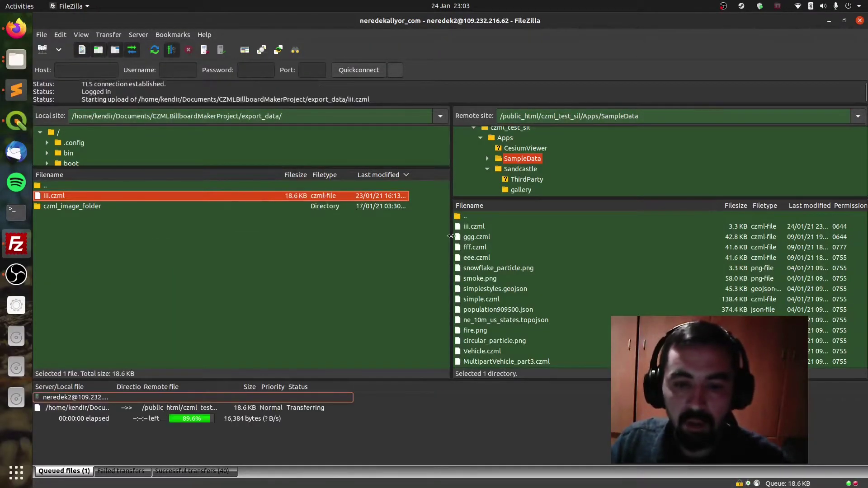
Reload the Cesium page, tilt the globe, rewind time quickly, then pause over the three cities.
key("alt+Tab")
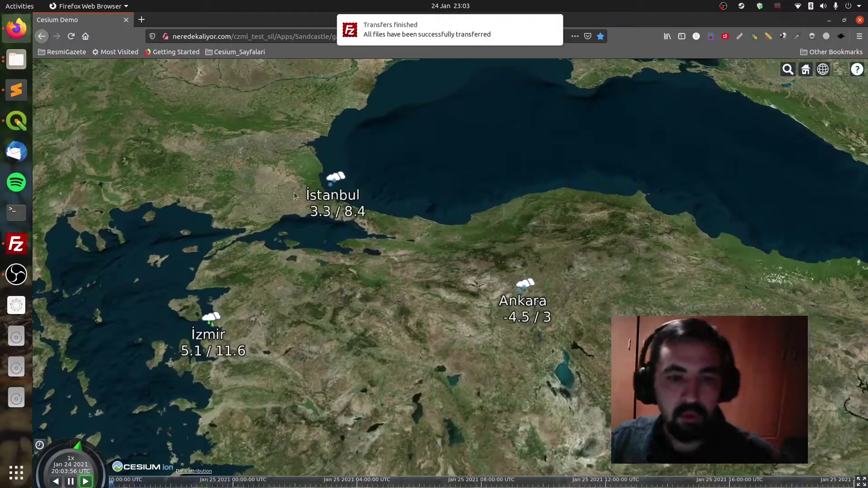
key("F5")
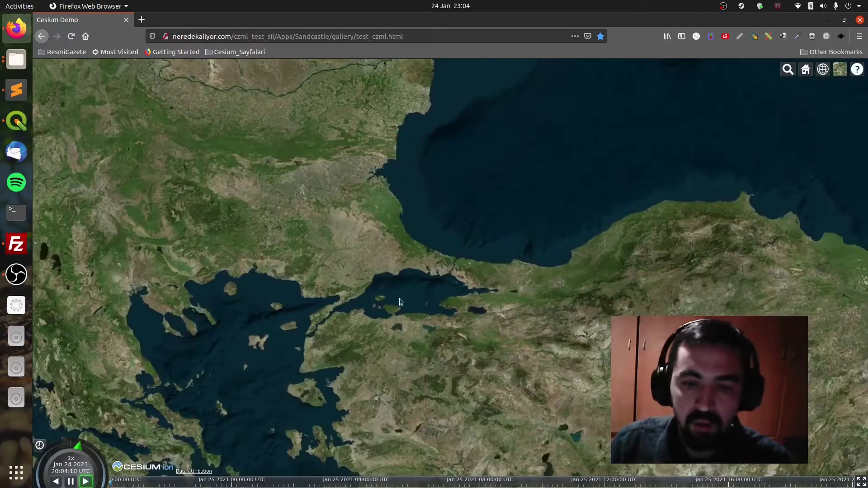
mouse_move(399, 302)
left_mouse_down()
mouse_move(433, 307)
mouse_move(436, 288)
left_mouse_up()
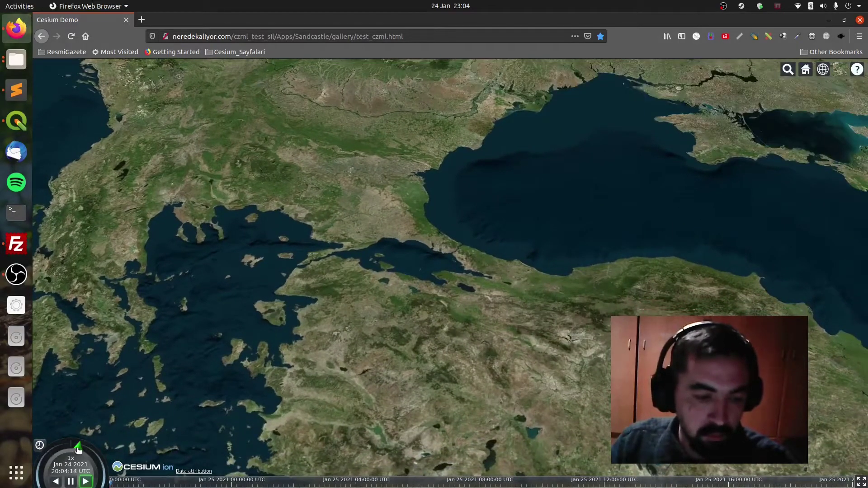
left_click_drag(78, 448, 46, 461)
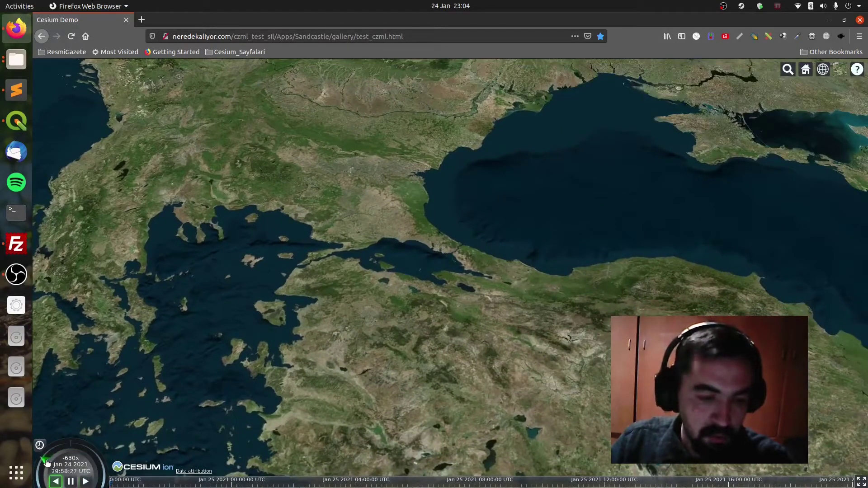
mouse_move(44, 463)
left_mouse_down()
mouse_move(39, 473)
mouse_move(63, 483)
mouse_move(53, 477)
left_mouse_up()
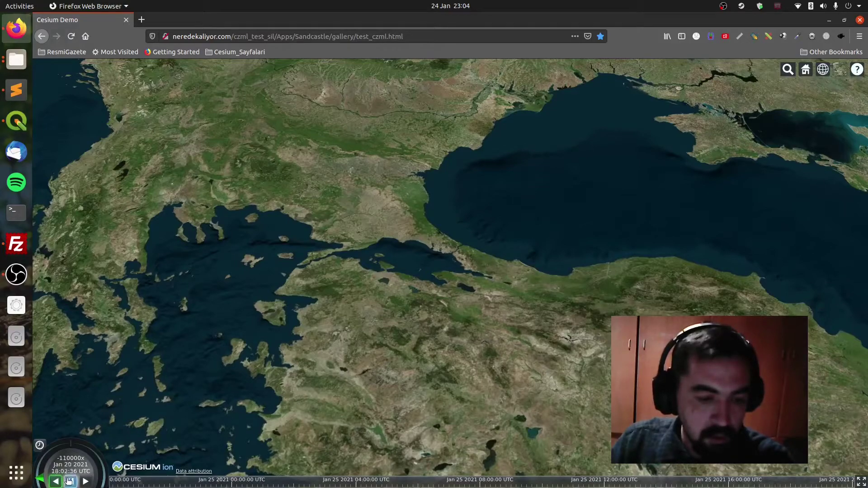
left_click(70, 480)
mouse_move(352, 429)
left_mouse_down()
mouse_move(381, 381)
mouse_move(329, 415)
left_mouse_up()
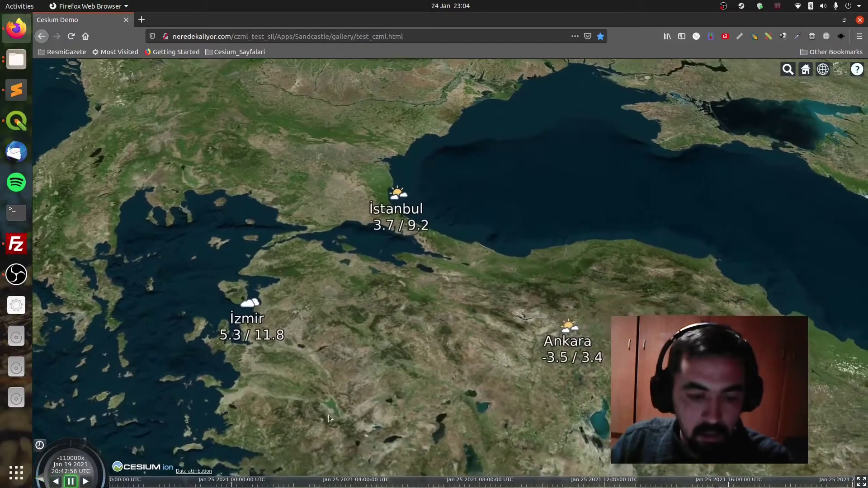
Play the animation backward at slow speed and stop on January 16.
left_click(97, 458)
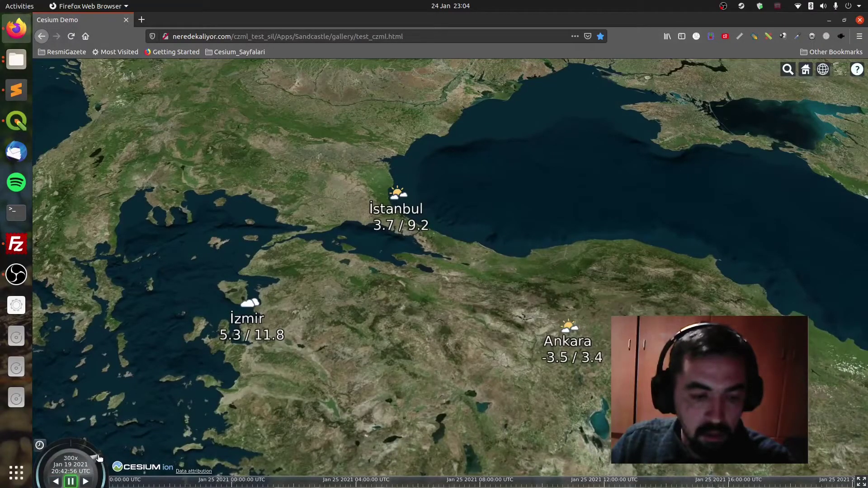
mouse_move(99, 459)
left_mouse_down()
mouse_move(40, 460)
mouse_move(42, 469)
left_mouse_up()
left_click(56, 481)
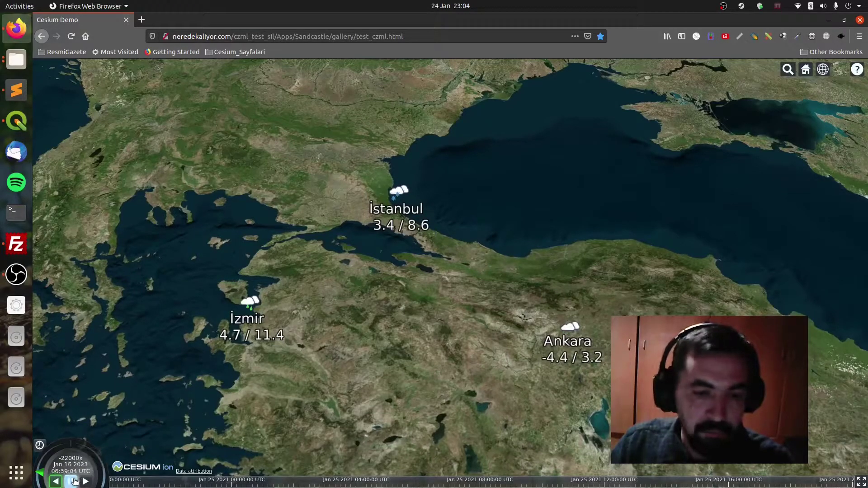
left_click(72, 482)
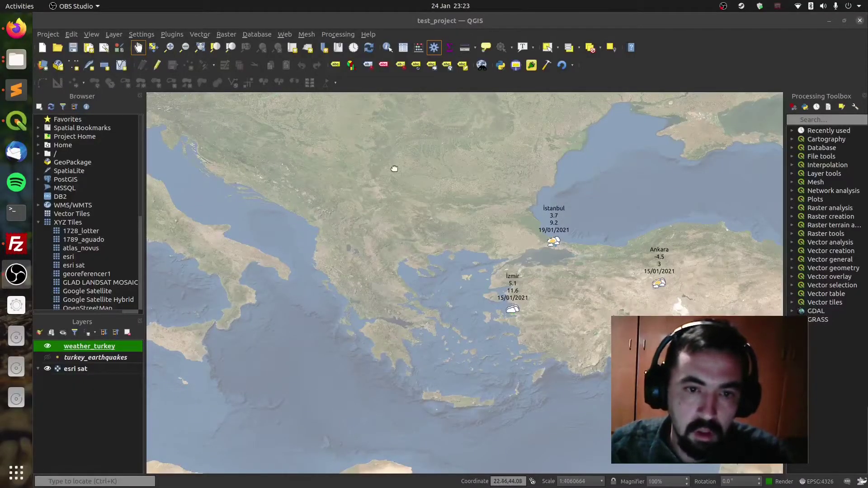
left_click(516, 64)
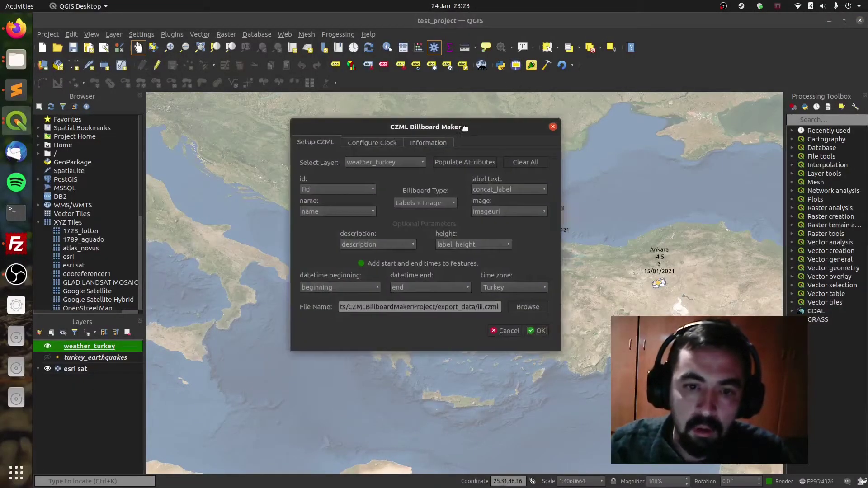
left_click_drag(421, 126, 303, 120)
left_click(265, 139)
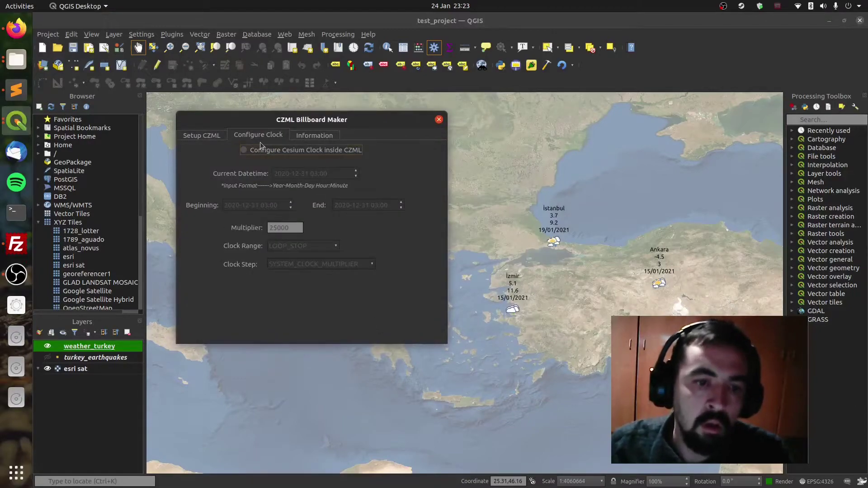
left_click(262, 151)
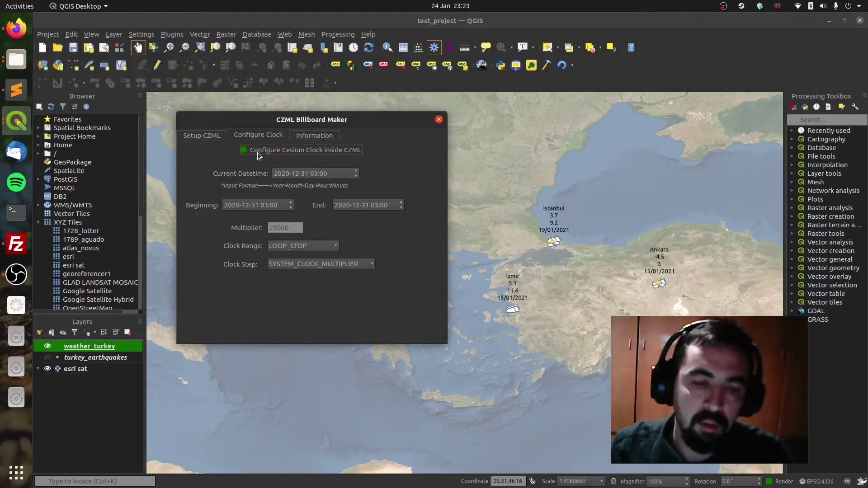
left_click(281, 173)
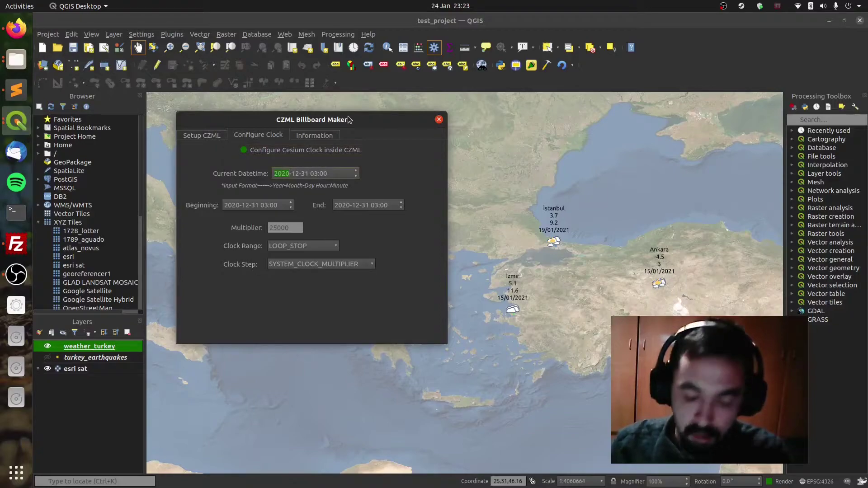
key("BackSpace")
key("BackSpace")
type("21-01-15")
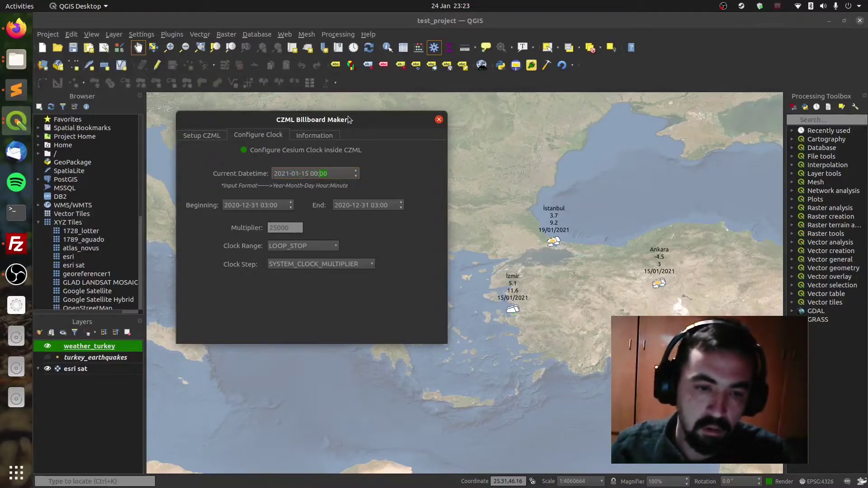
left_click(233, 204)
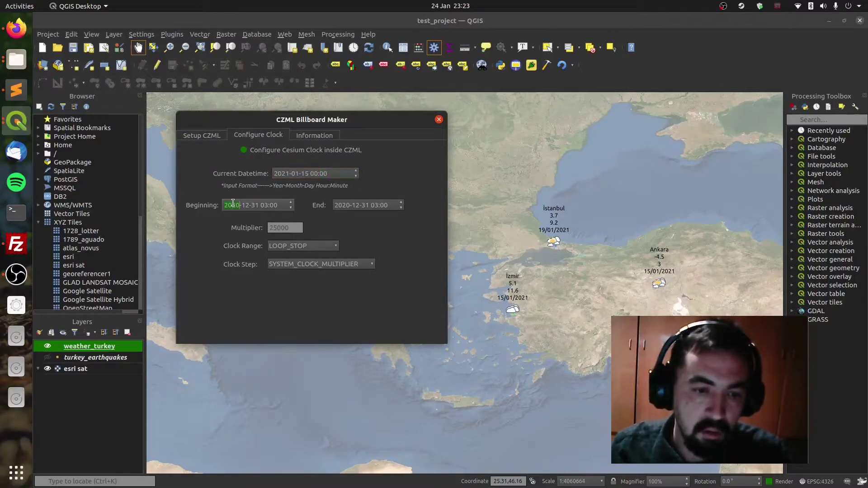
type("2021-01")
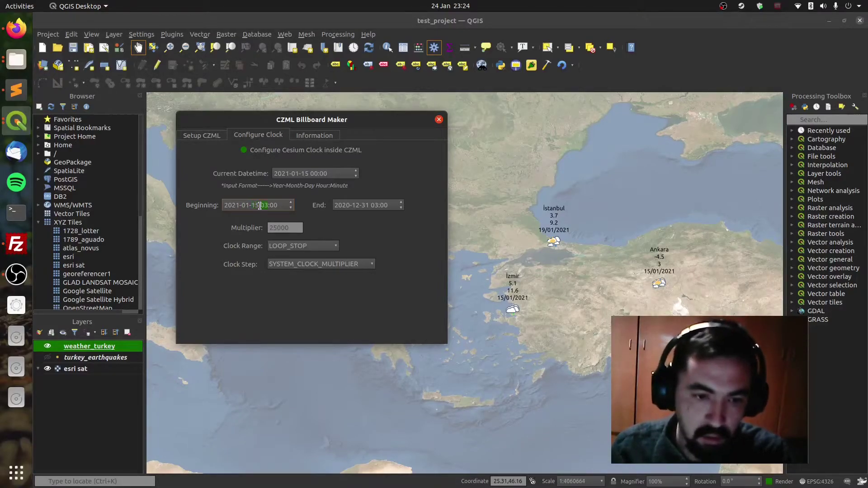
left_click(338, 205)
type("2021-01")
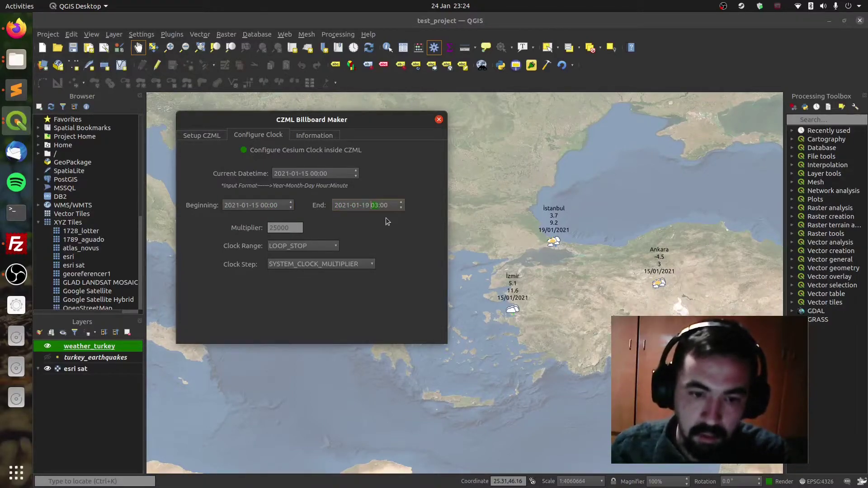
type("2359")
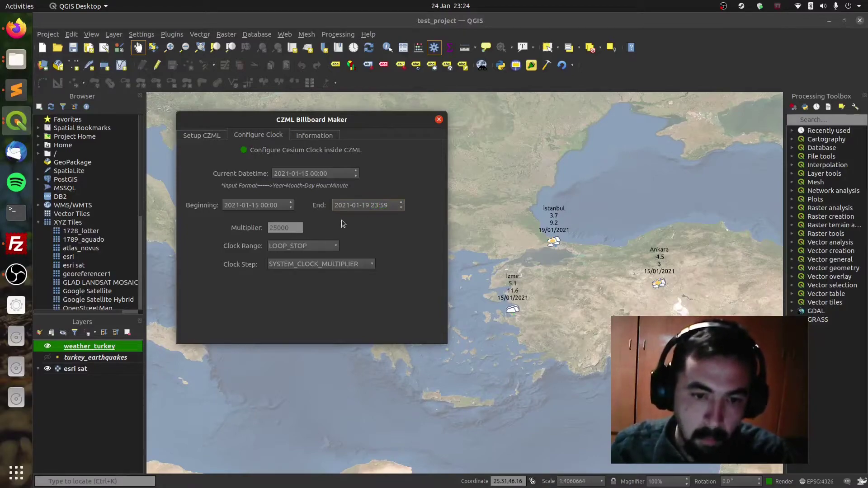
left_click(296, 227)
key("BackSpace")
key("BackSpace")
key("BackSpace")
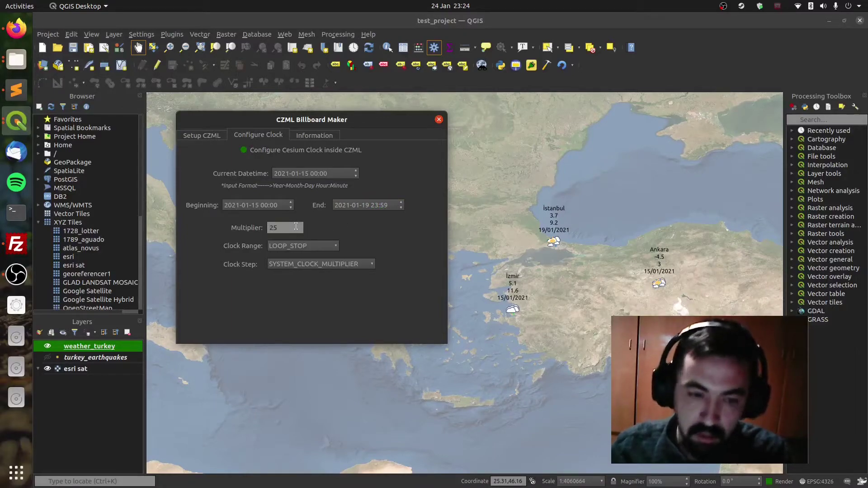
type("000")
Export the CZML with the new clock settings.
left_click(215, 138)
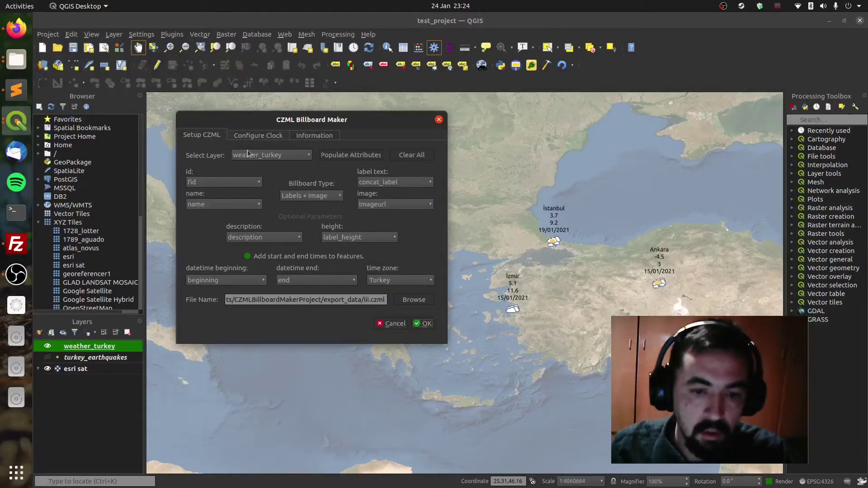
left_click(258, 137)
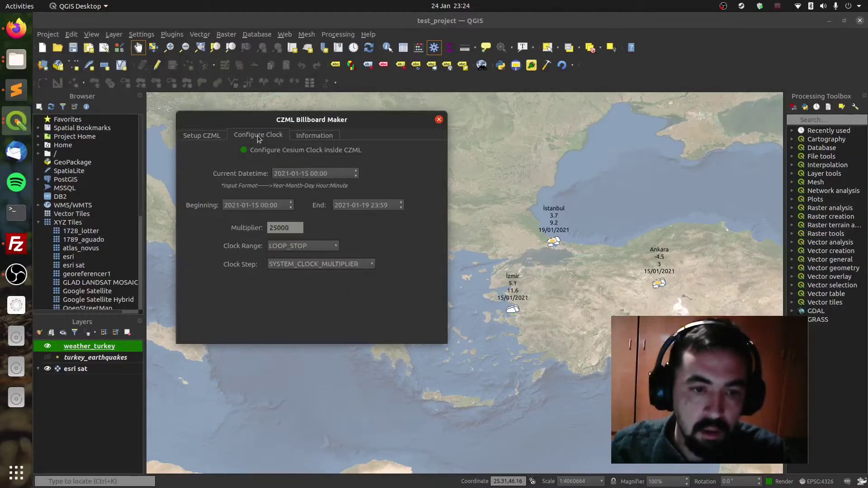
left_click(210, 136)
left_click(424, 323)
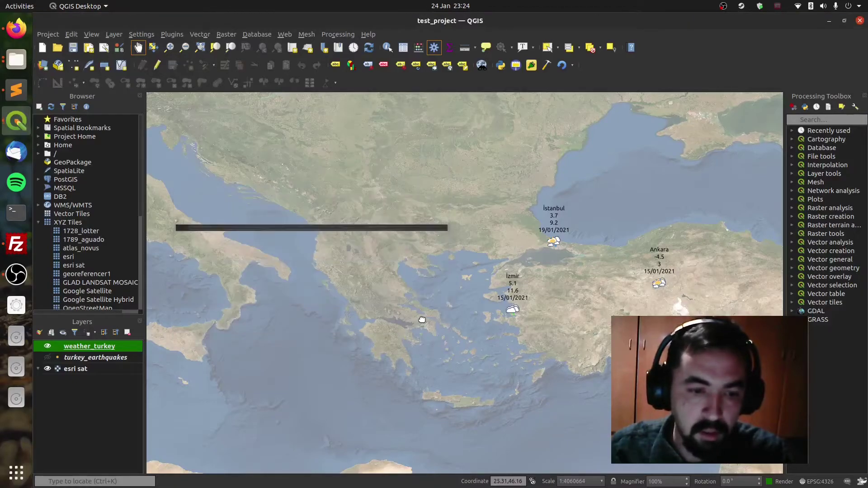
Upload the re-exported iii.czml to the server in FileZilla.
left_click(18, 243)
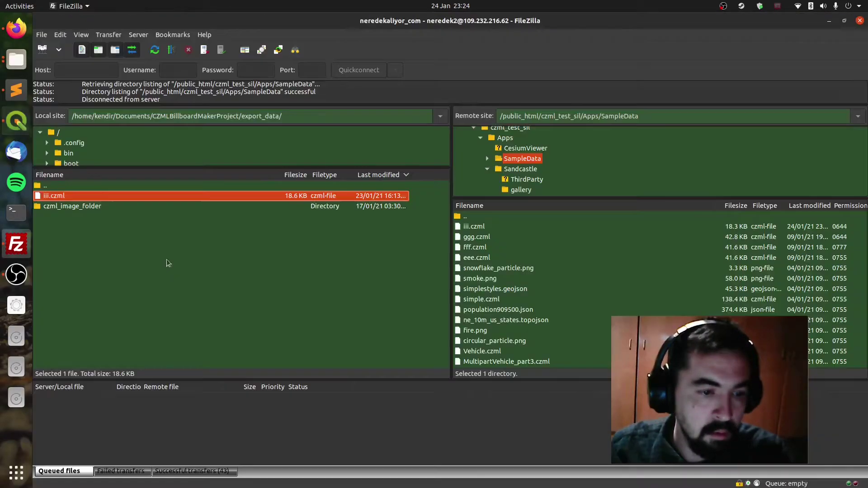
right_click(157, 199)
left_click(176, 207)
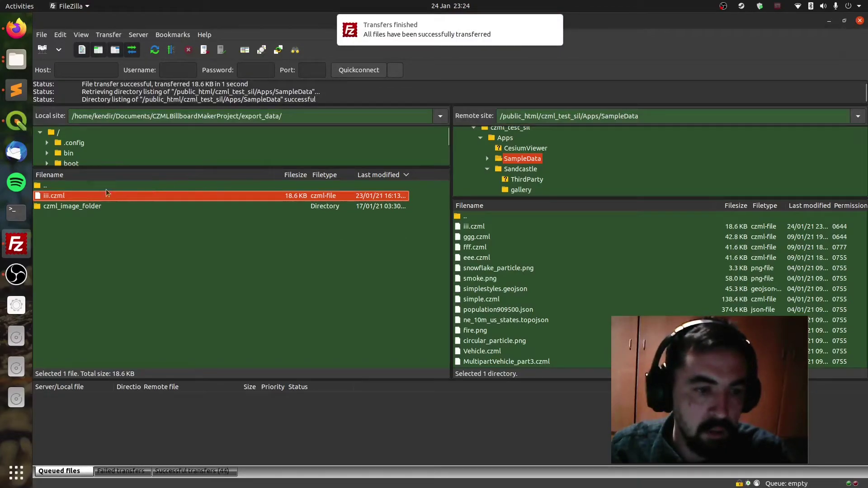
Reload the Cesium page in Firefox with F5 and tilt the globe into perspective.
left_click(16, 28)
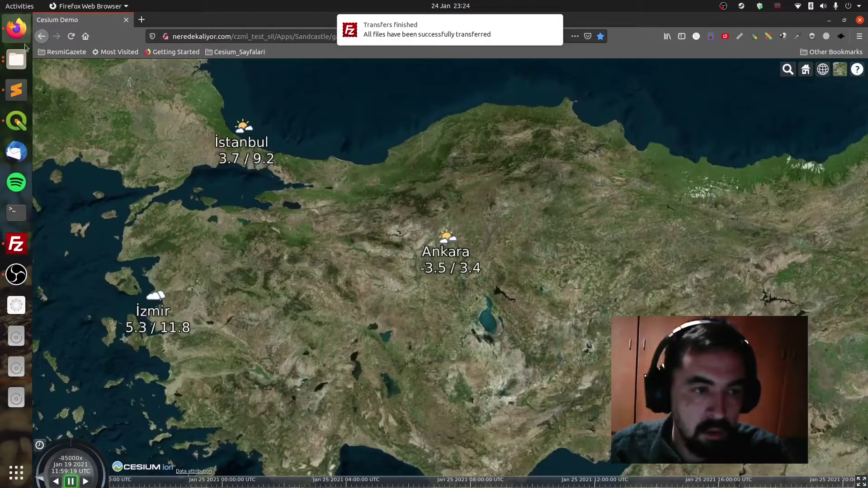
key("F5")
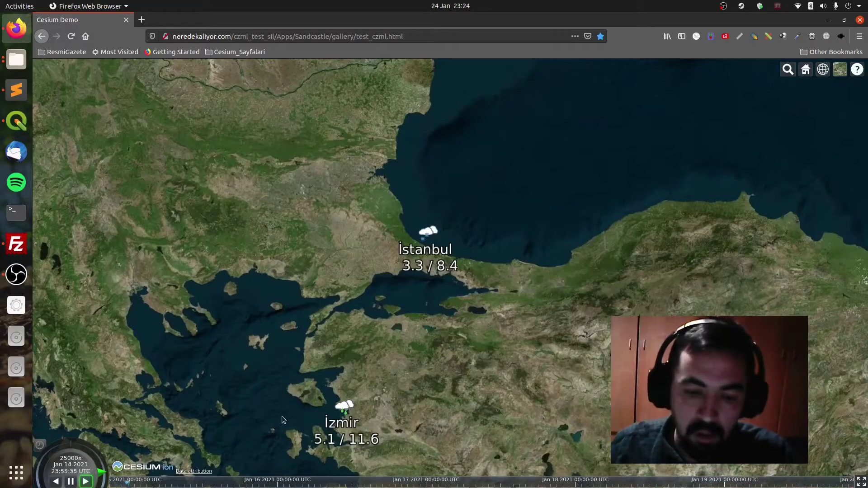
mouse_move(438, 381)
left_mouse_down()
mouse_move(416, 343)
mouse_move(376, 316)
mouse_move(426, 317)
mouse_move(416, 312)
left_mouse_up()
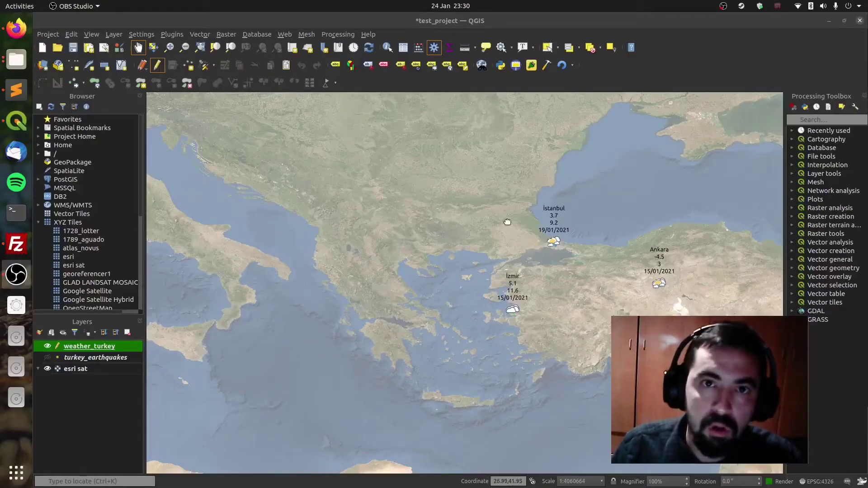
Open the Field Calculator from weather_turkey's properties and make concat_label a Text (string) field.
right_click(112, 349)
key("Escape")
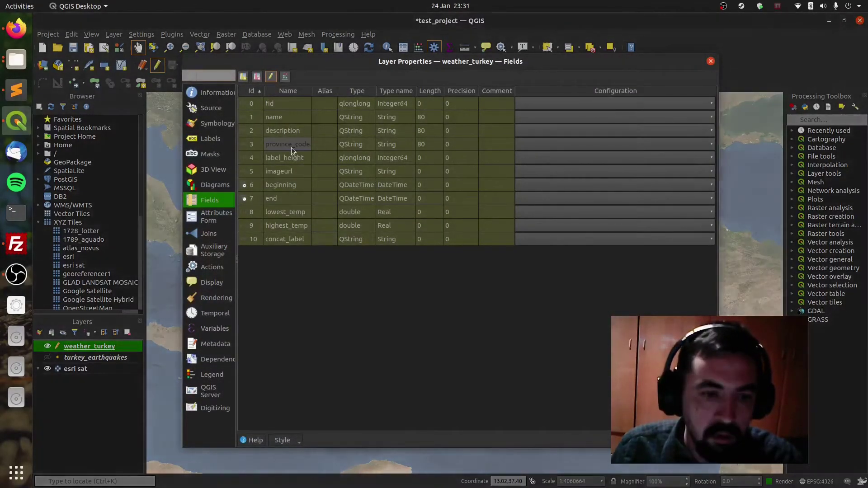
left_click(287, 76)
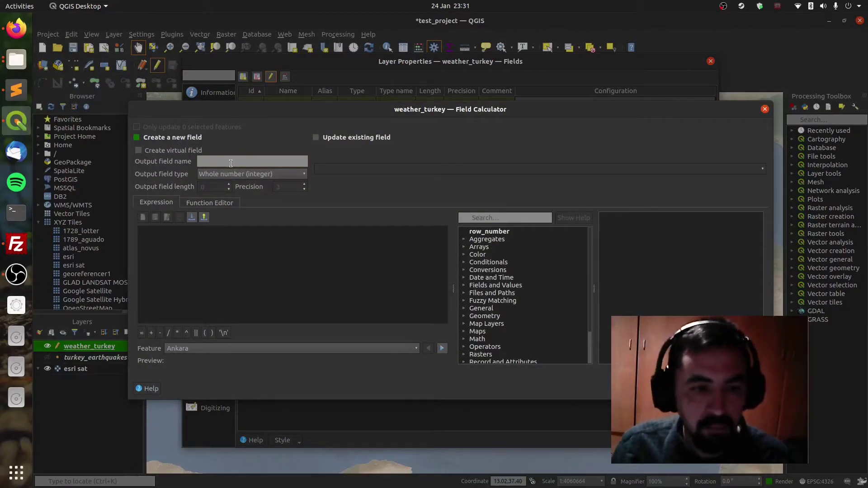
type("concat")
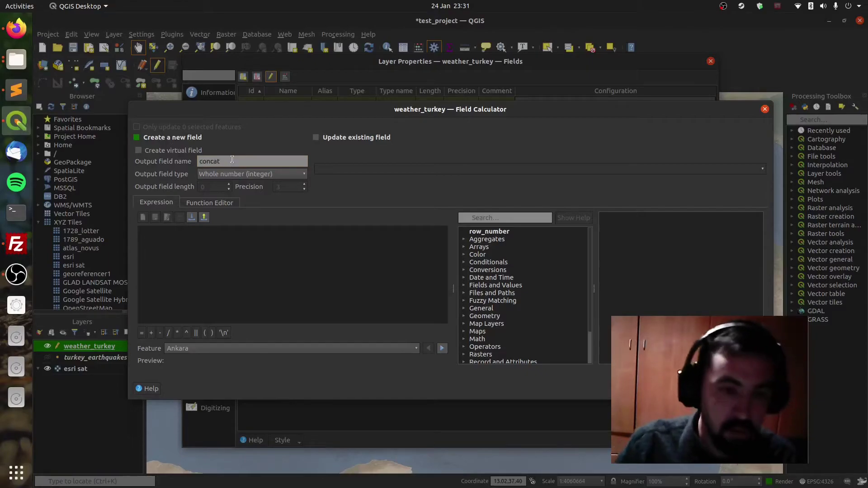
type("_la")
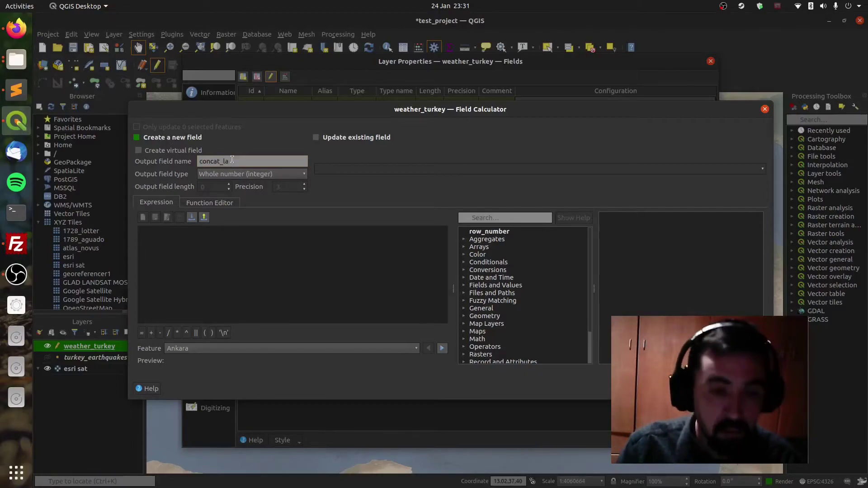
type("bel")
left_click(272, 175)
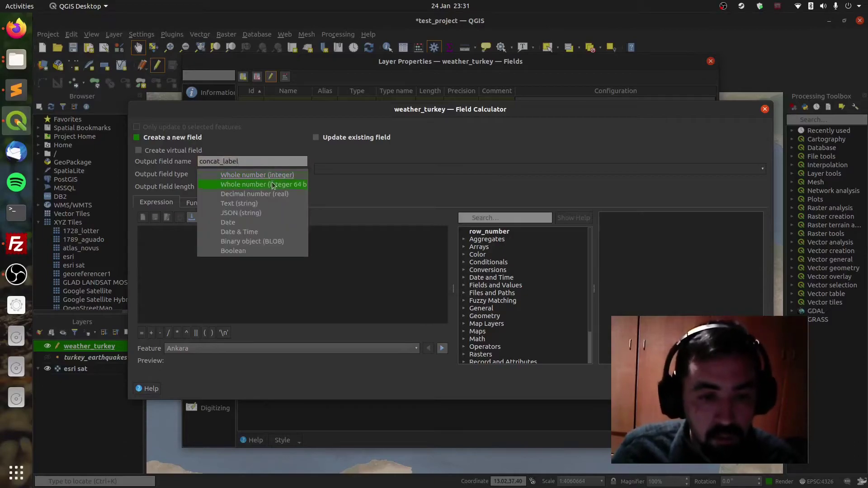
left_click(269, 206)
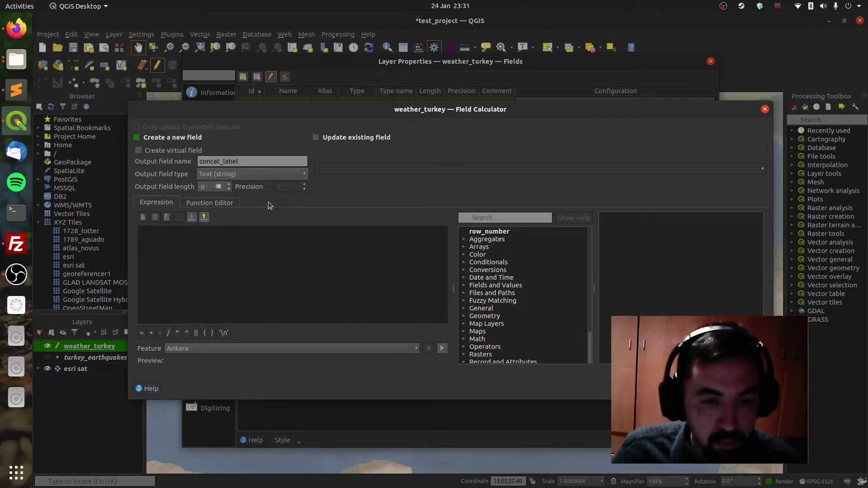
Start the concat_label expression with "name" and a concatenation, removing a mistakenly added description field.
left_click(155, 274)
type("||")
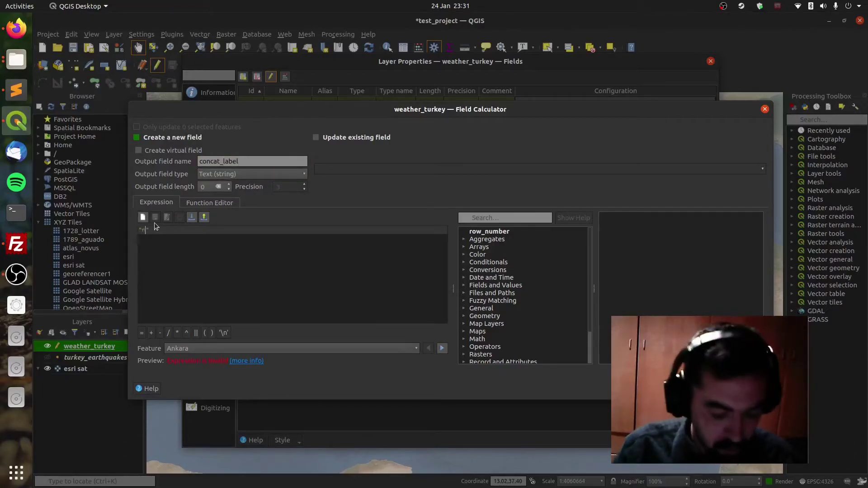
type("ame")
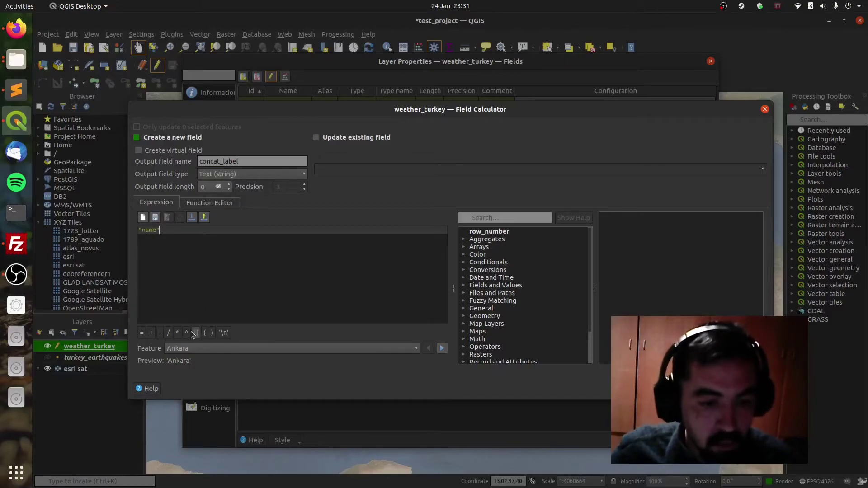
left_click(192, 332)
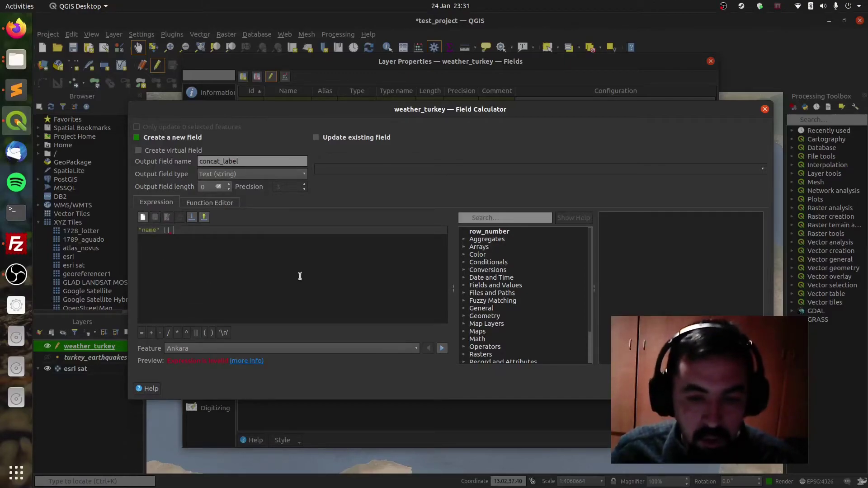
left_click(479, 288)
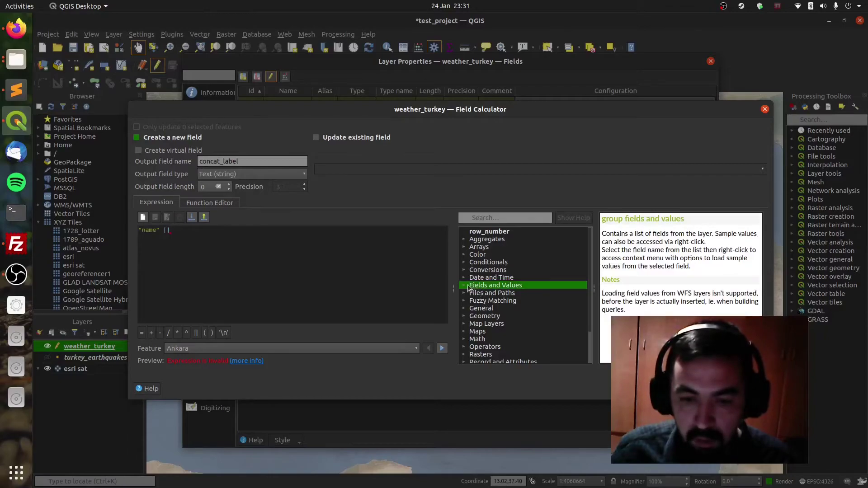
double_click(469, 288)
scroll(495, 298, "down", 2)
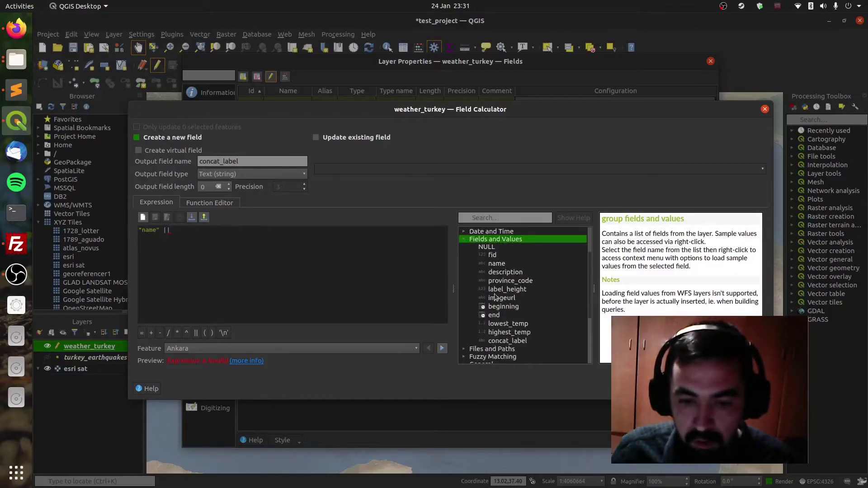
double_click(504, 272)
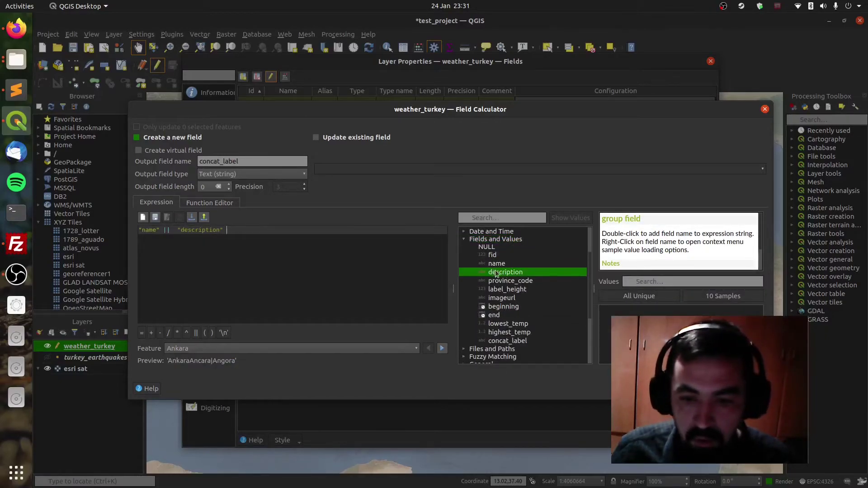
left_click_drag(224, 230, 177, 230)
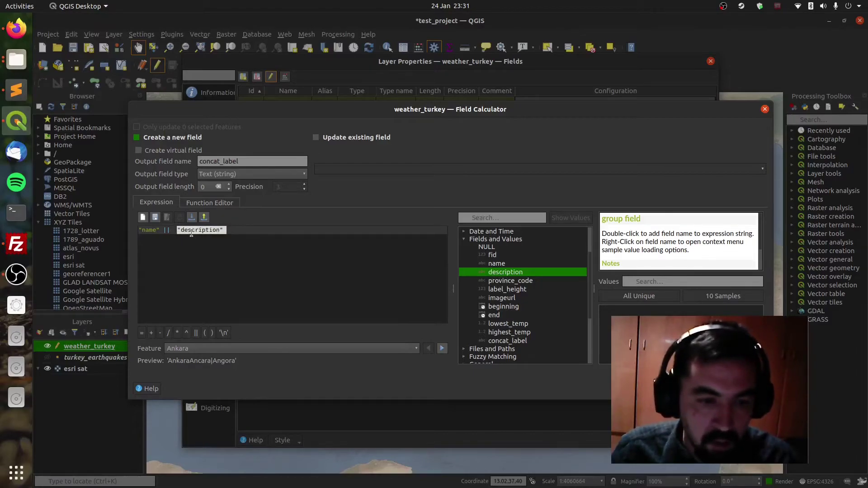
key("BackSpace")
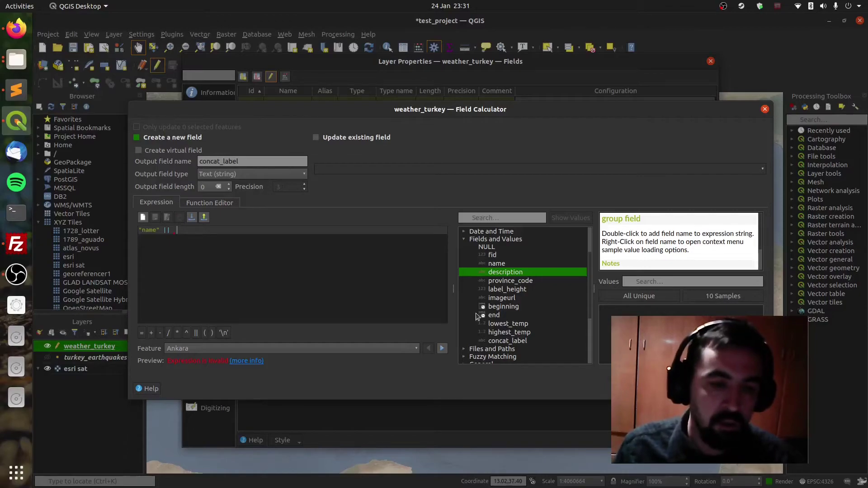
type("' ")
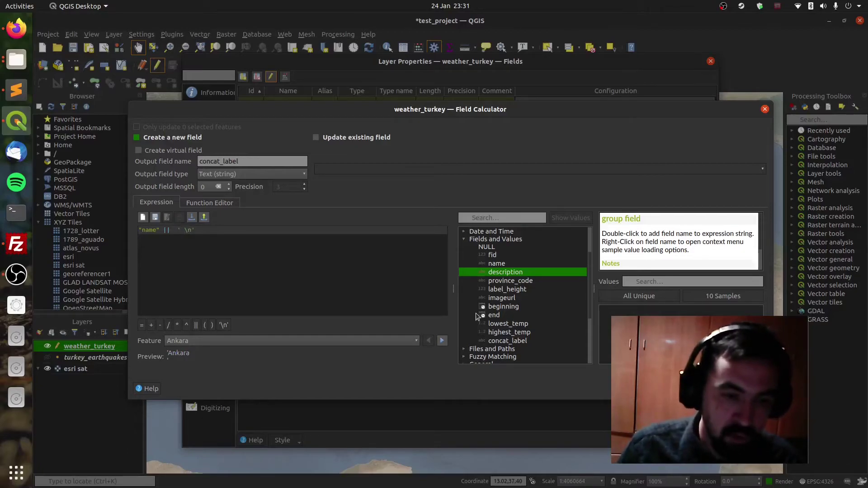
type(" \\")
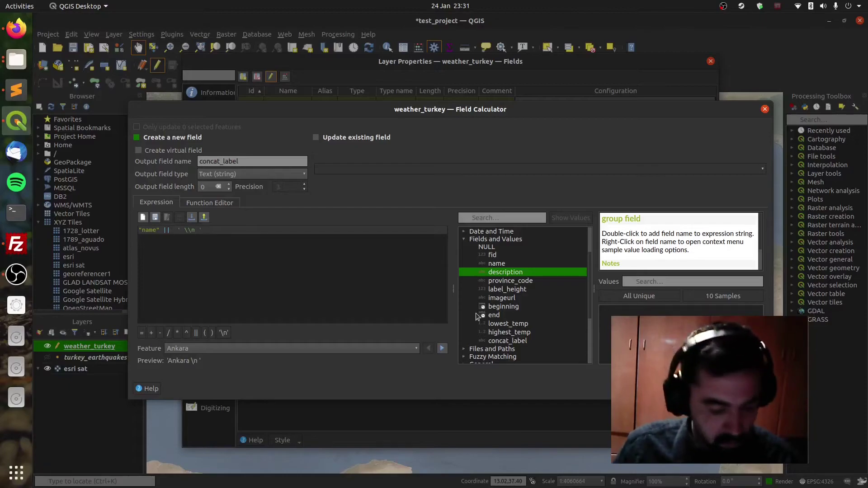
type("||")
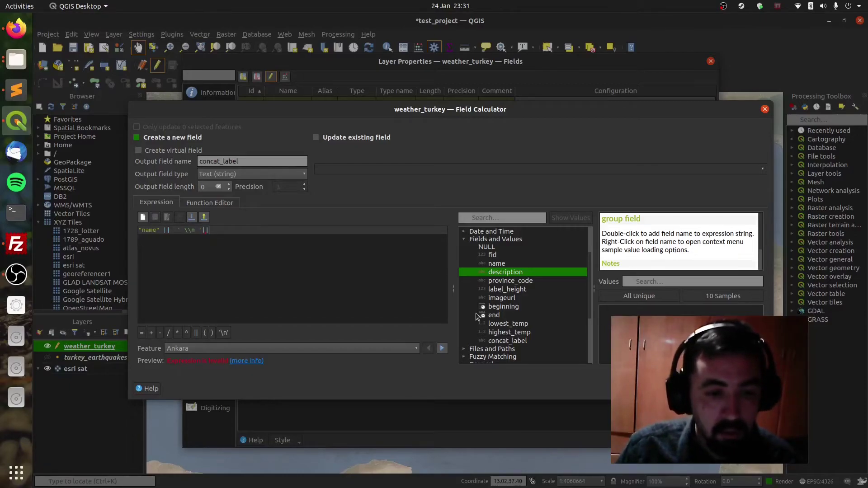
Append "lowest_temp" || '/' || "highest_temp" and check the line break in the Ankara preview.
double_click(507, 324)
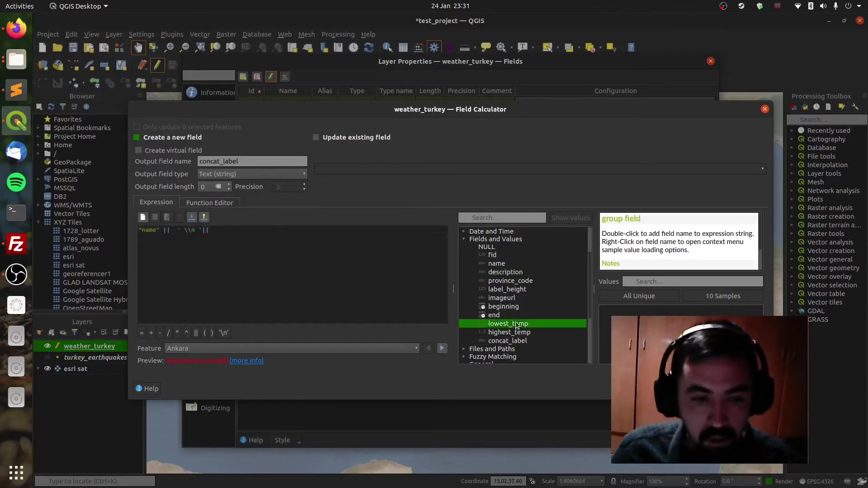
double_click(197, 332)
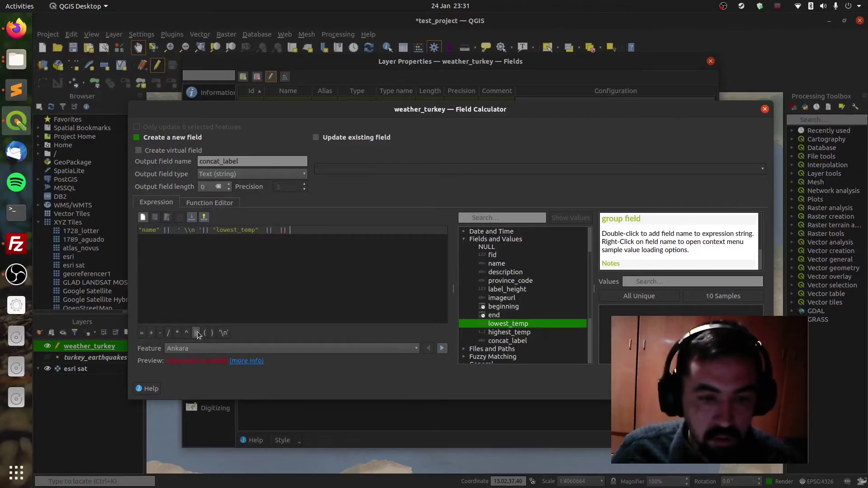
double_click(509, 332)
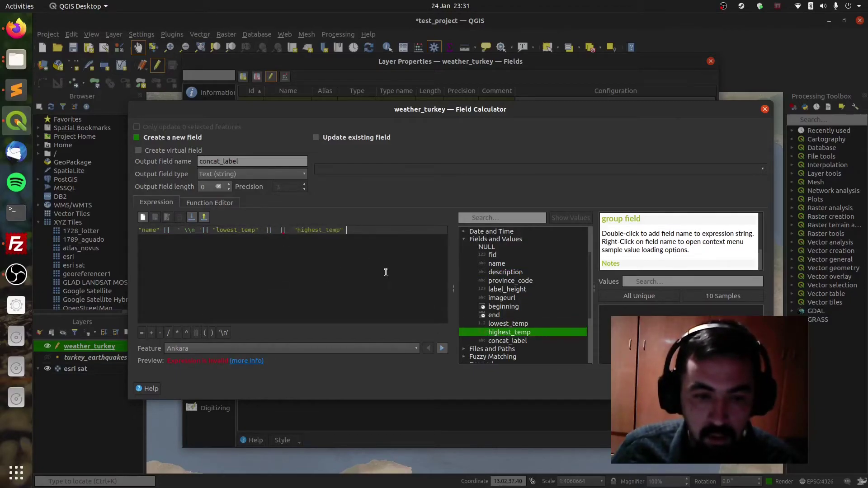
type("'")
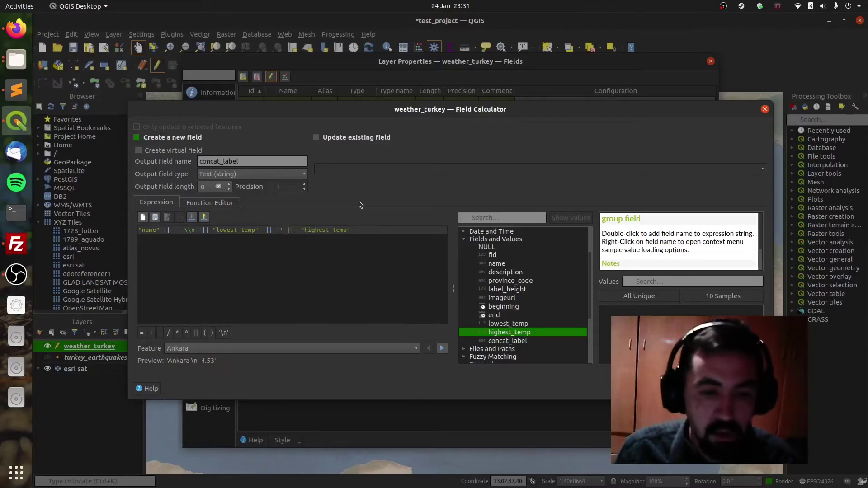
type("/")
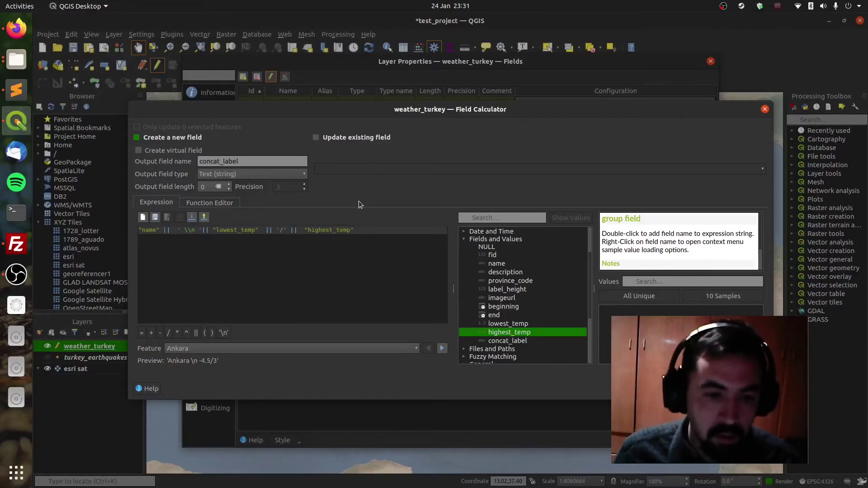
key("End")
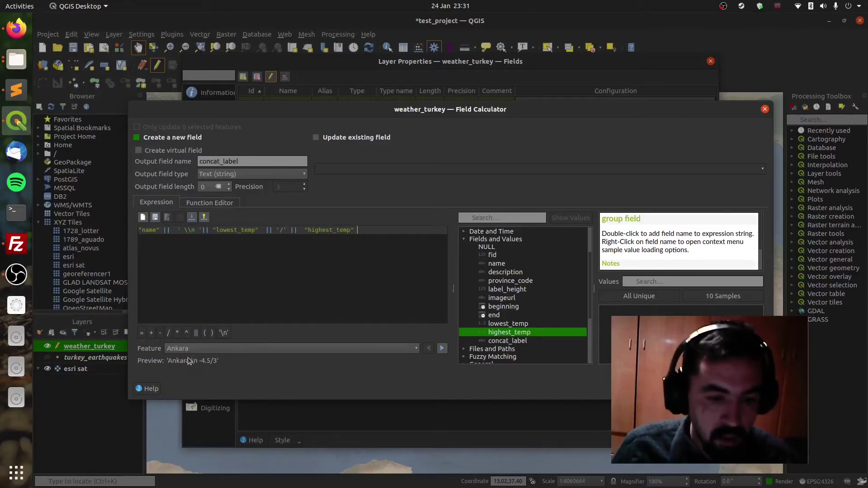
left_click_drag(168, 360, 207, 363)
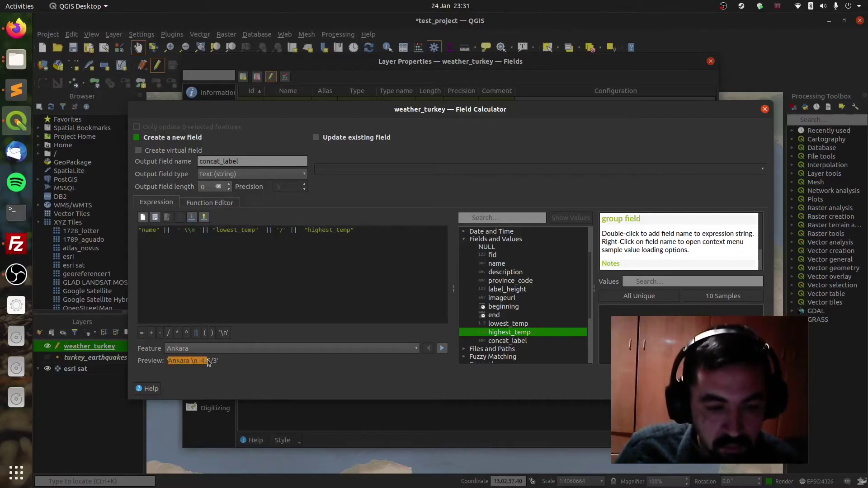
left_click(187, 230)
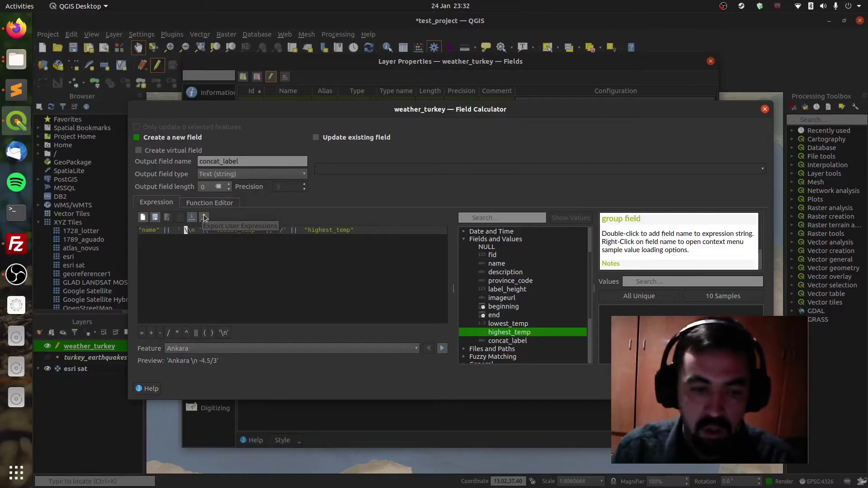
double_click(196, 361)
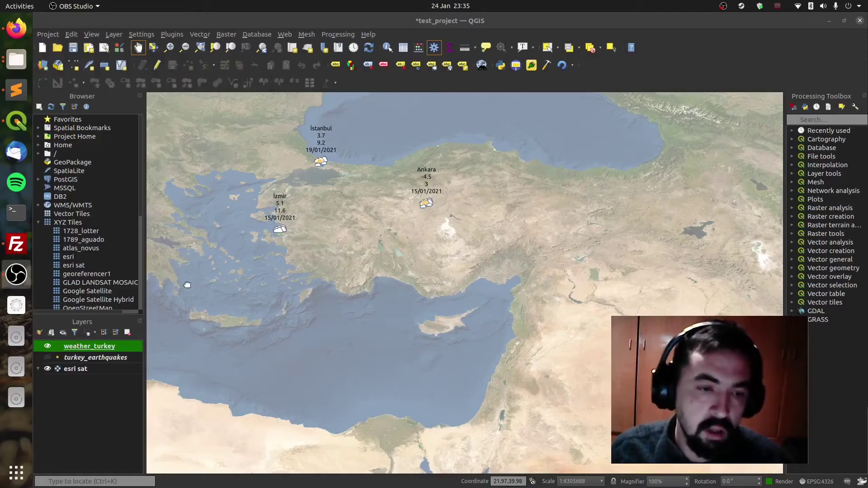
Show the Time Manager panel from the TimeManager plugin menu.
left_click(173, 34)
mouse_move(200, 91)
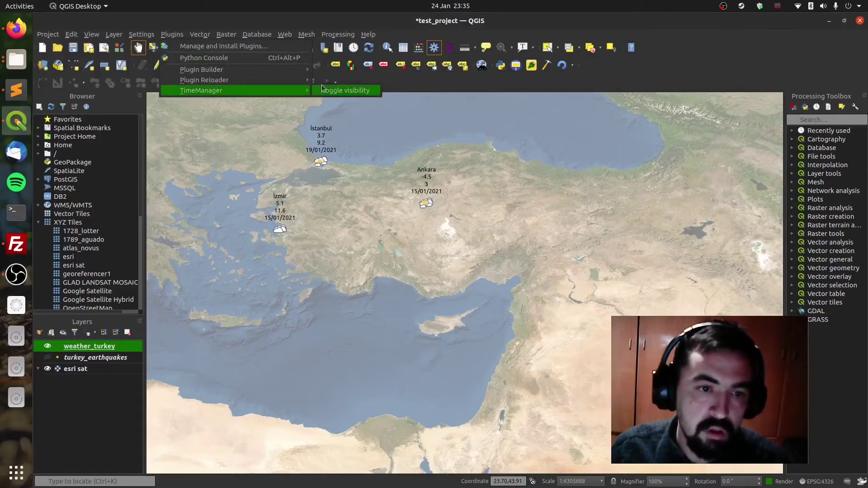
left_click(330, 90)
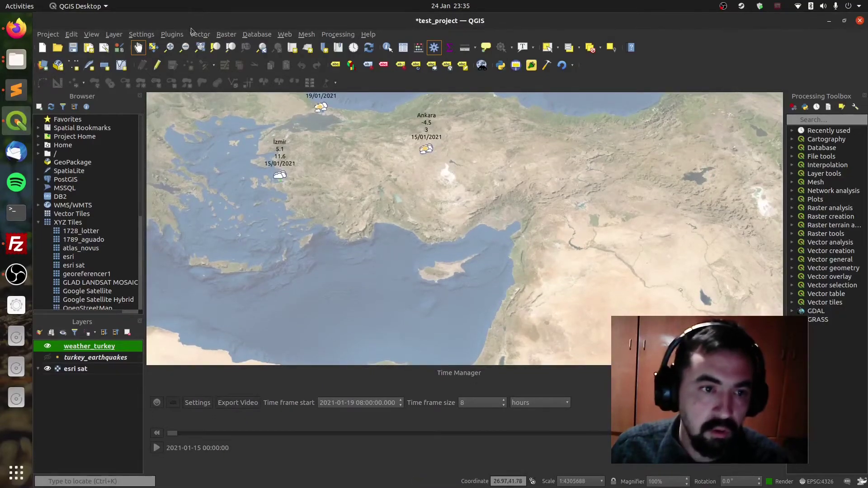
left_click(174, 35)
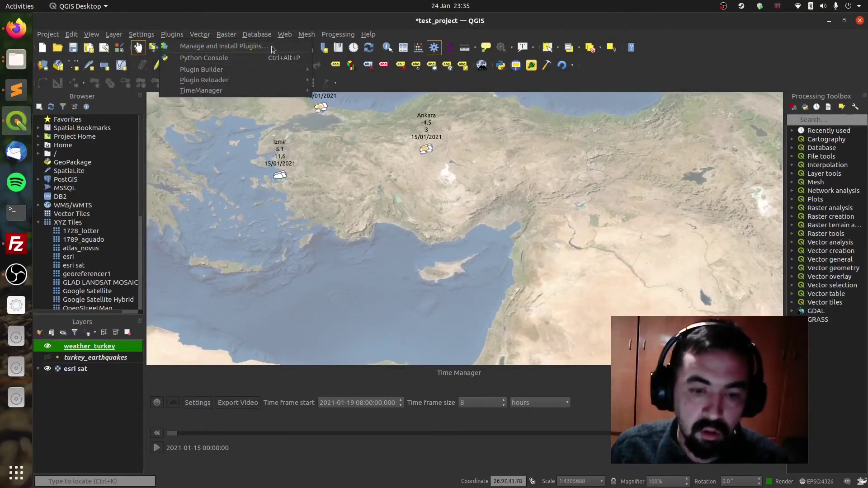
key("Escape")
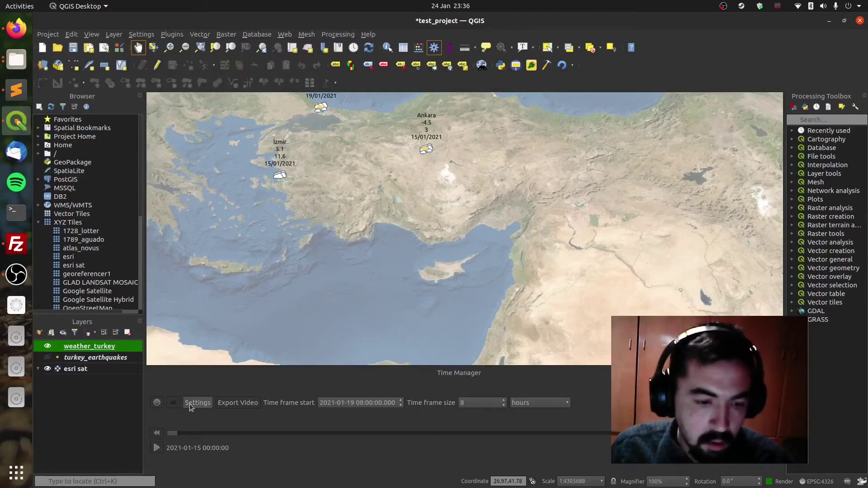
Re-add weather_turkey in Time Manager settings with start time beginning and end time end.
left_click(196, 402)
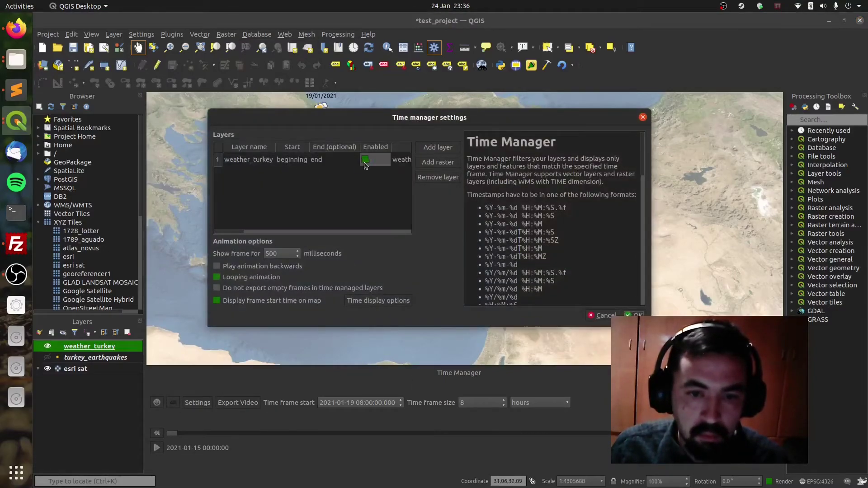
left_click(443, 176)
left_click(512, 238)
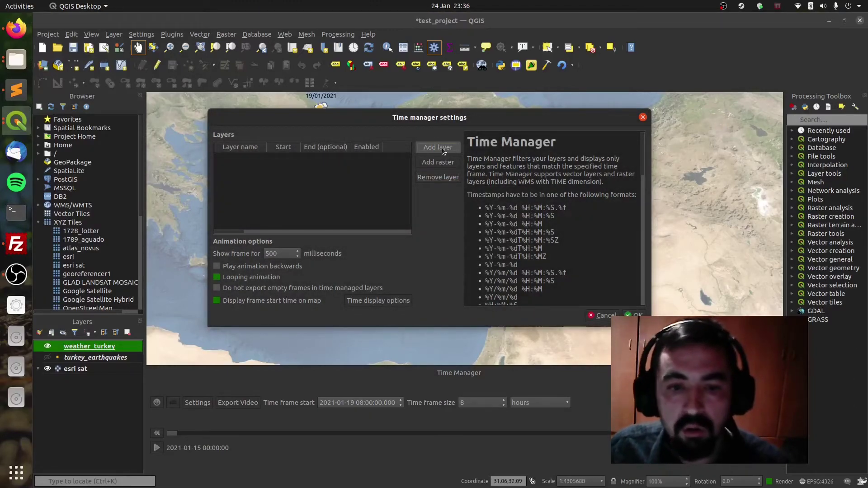
left_click(442, 148)
left_click(333, 164)
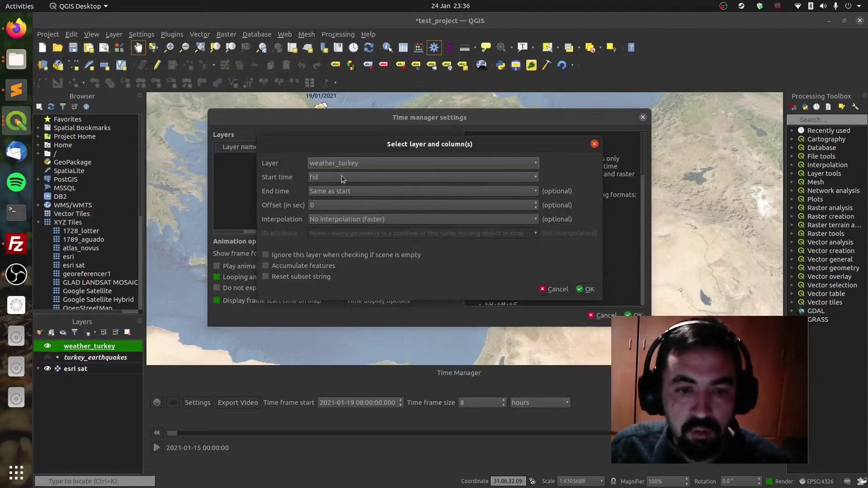
left_click(341, 177)
left_click(355, 236)
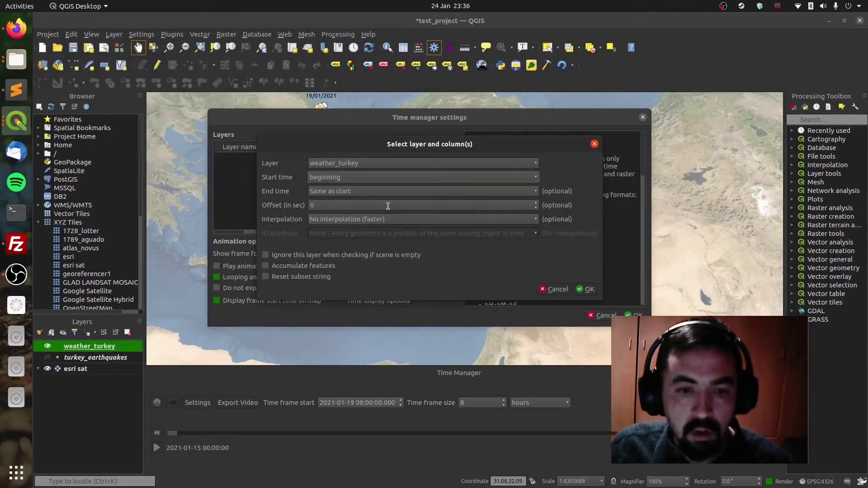
left_click(367, 192)
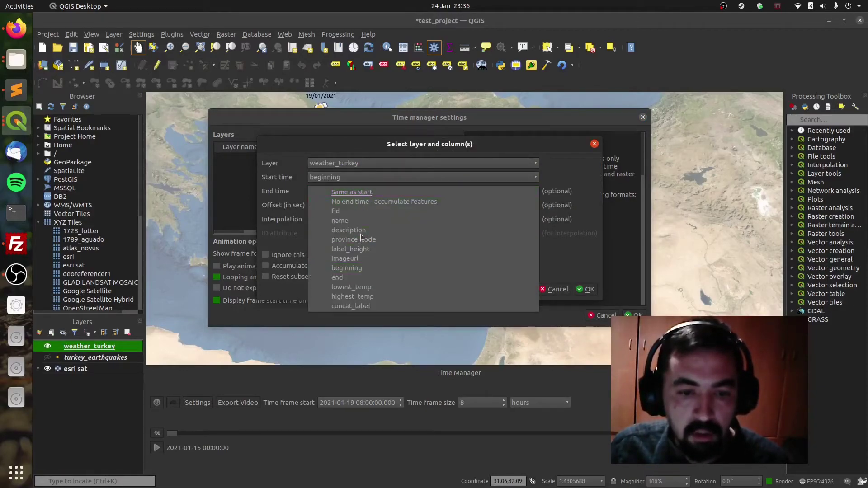
left_click(367, 279)
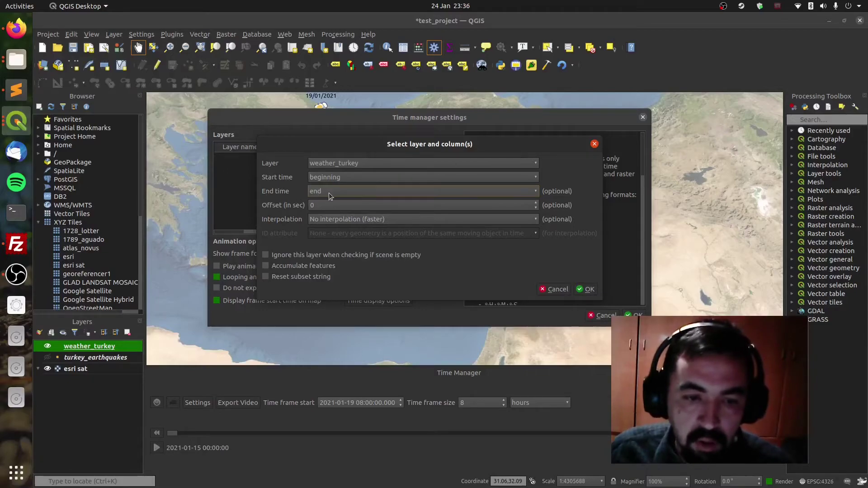
left_click(589, 291)
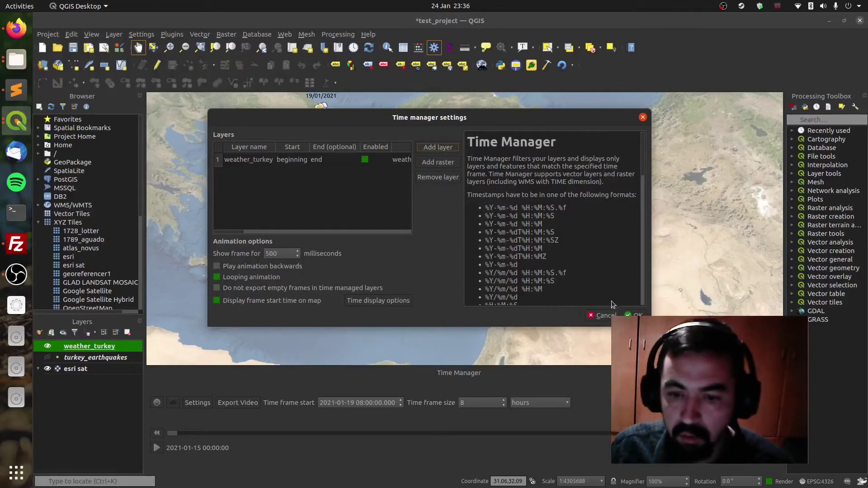
Apply the Time Manager settings, enable time filtering and play the animation from 15/01/2021.
left_click(634, 315)
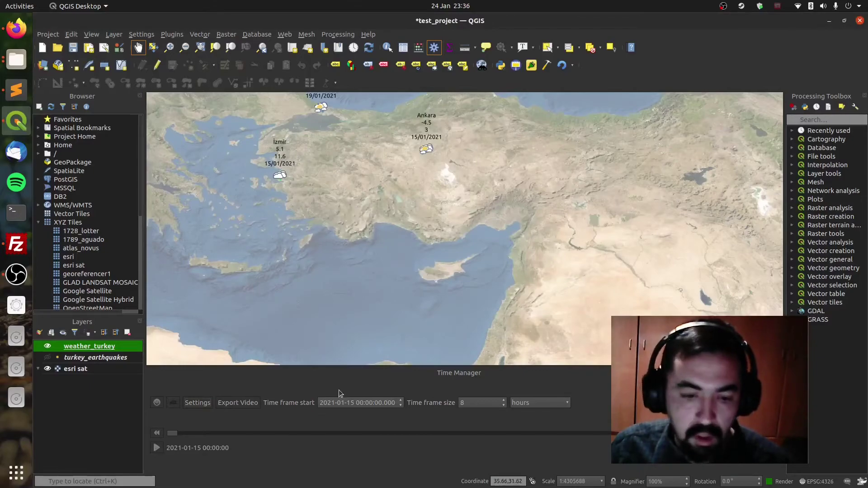
left_click(159, 406)
left_click_drag(443, 252, 458, 296)
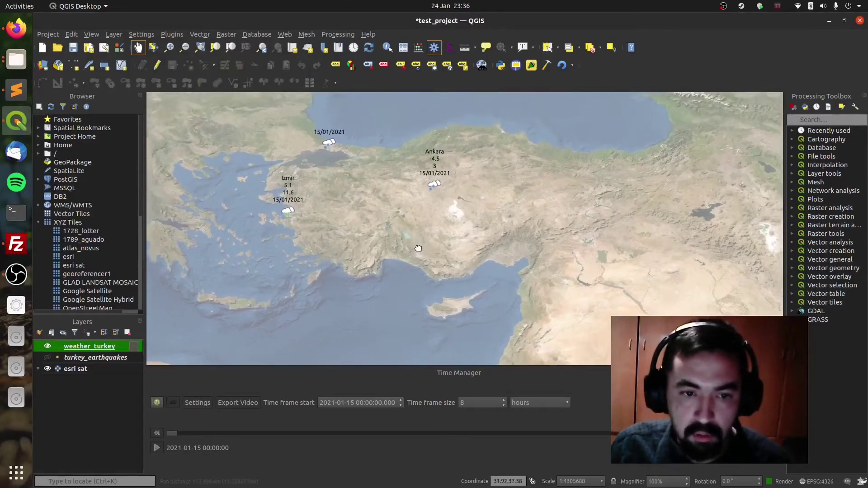
double_click(472, 402)
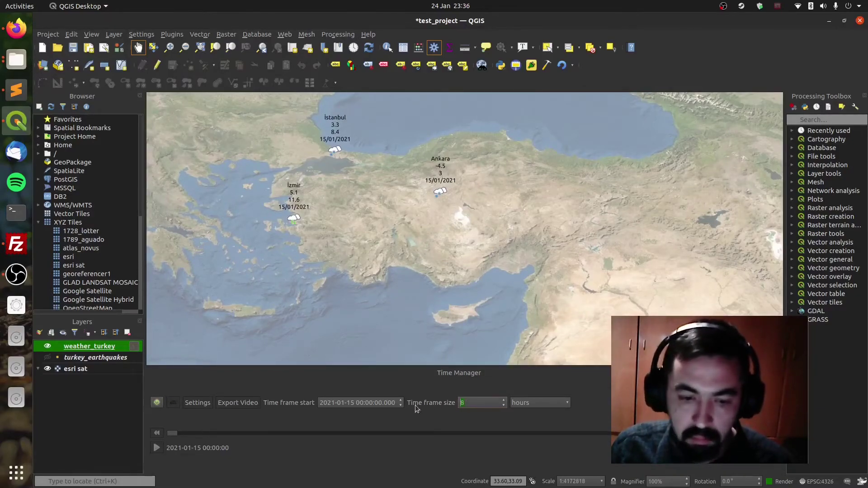
left_click(157, 448)
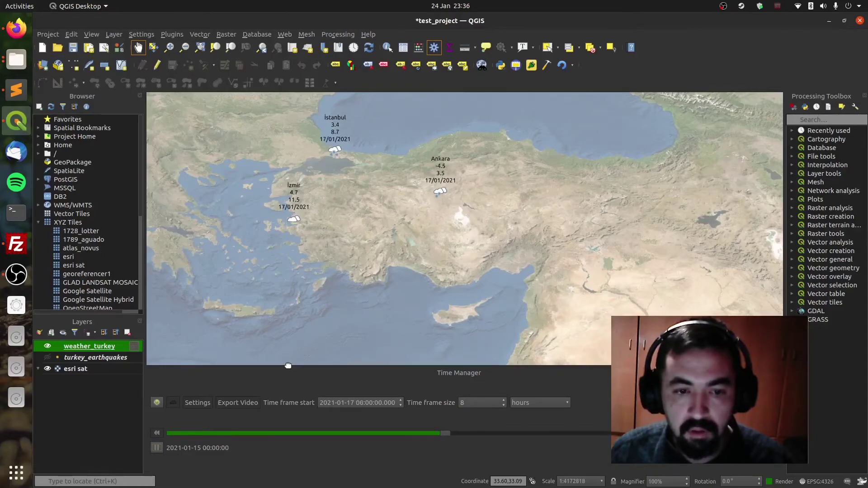
left_click_drag(288, 225, 302, 255)
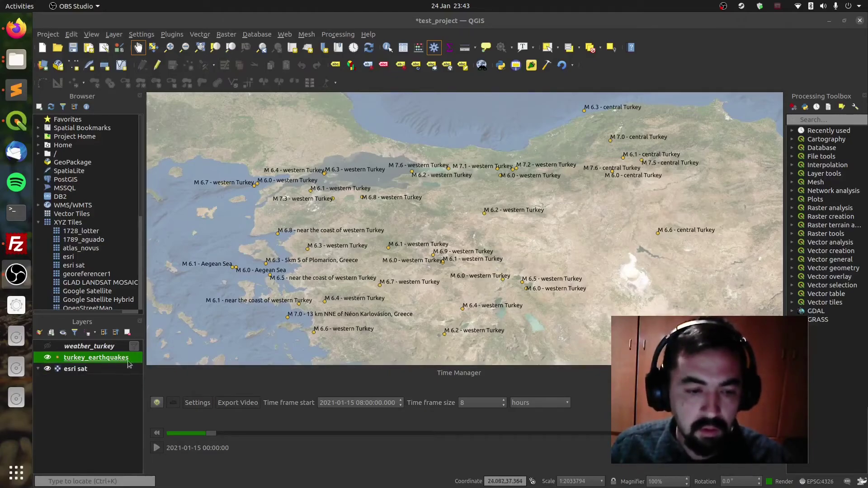
left_click(16, 120)
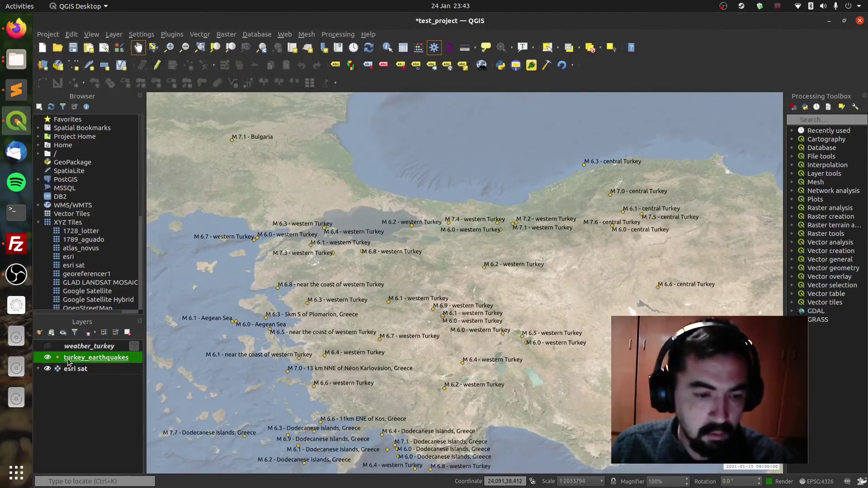
left_click_drag(330, 297, 350, 309)
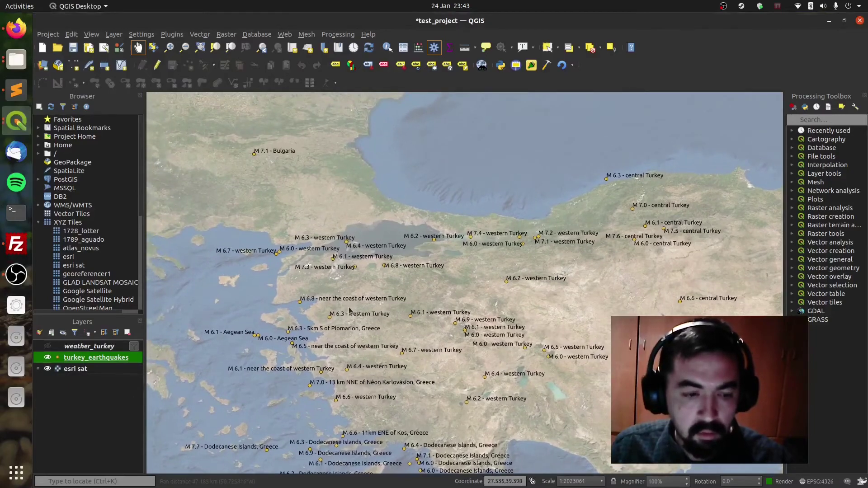
key("F6")
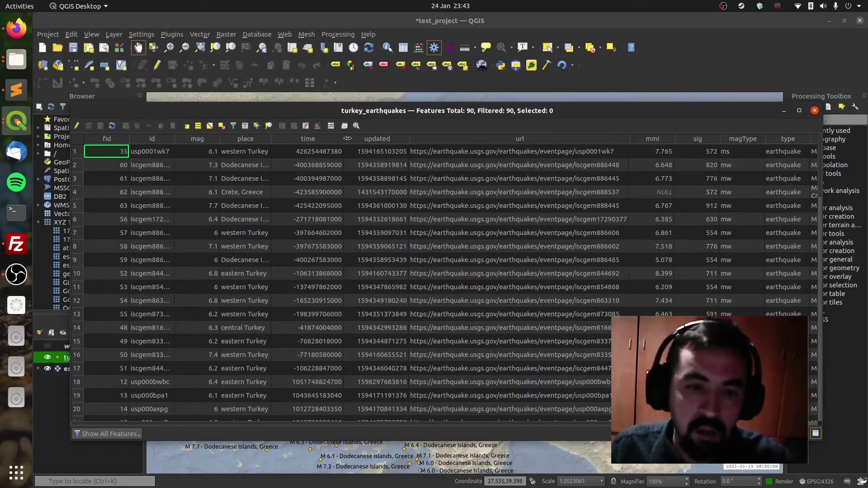
left_click_drag(346, 138, 354, 138)
mouse_move(390, 139)
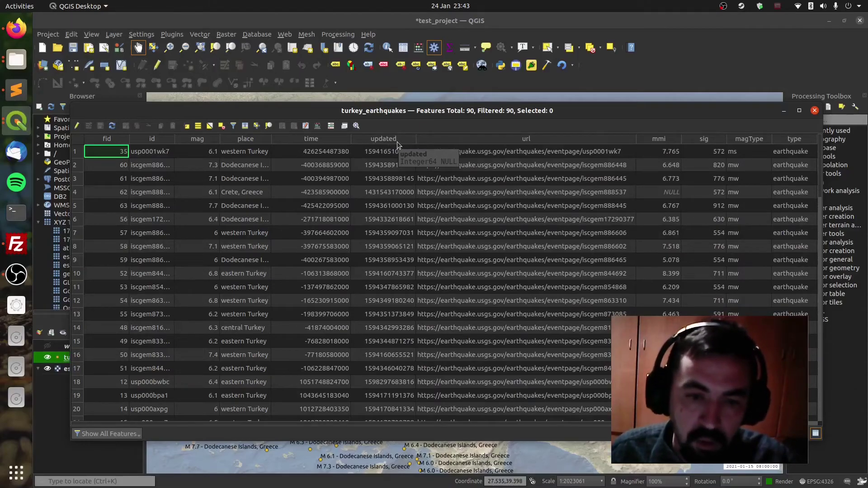
left_click(354, 155)
left_click(320, 156)
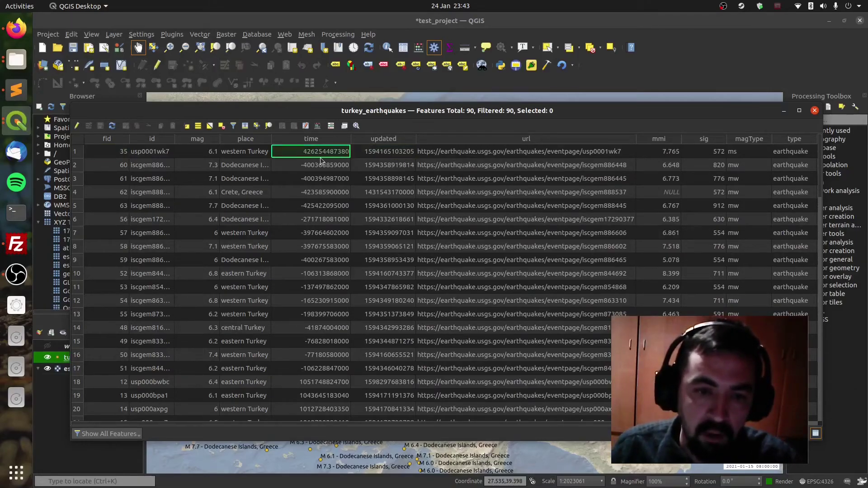
left_click(329, 156)
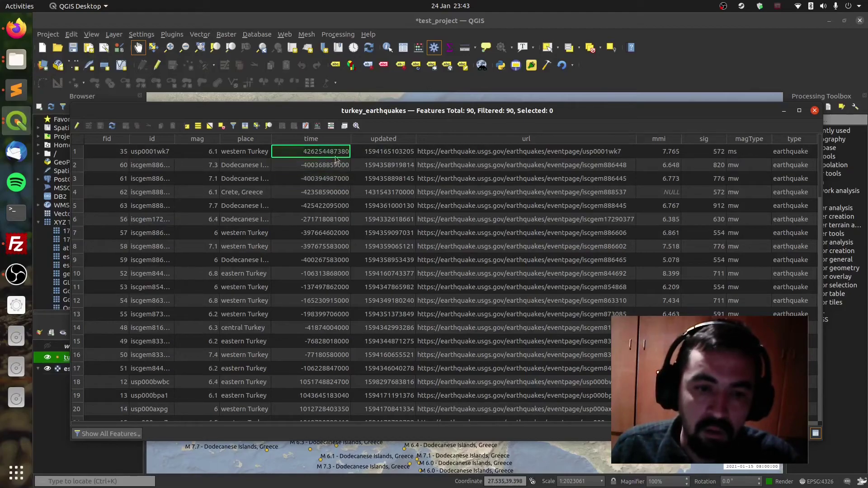
left_click(371, 158)
left_click(340, 165)
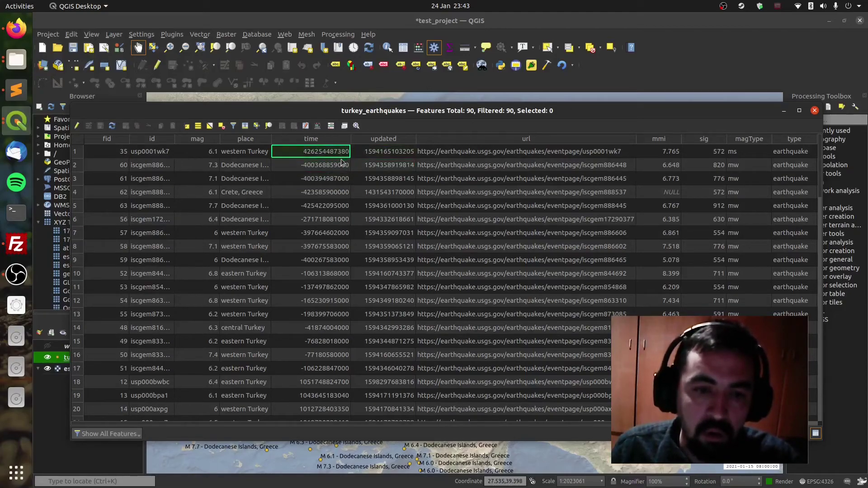
left_click(339, 166)
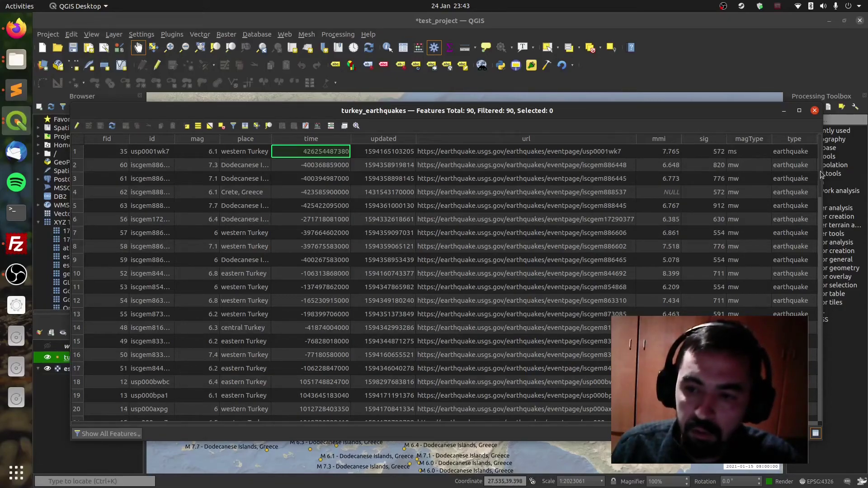
left_click_drag(820, 168, 740, 168)
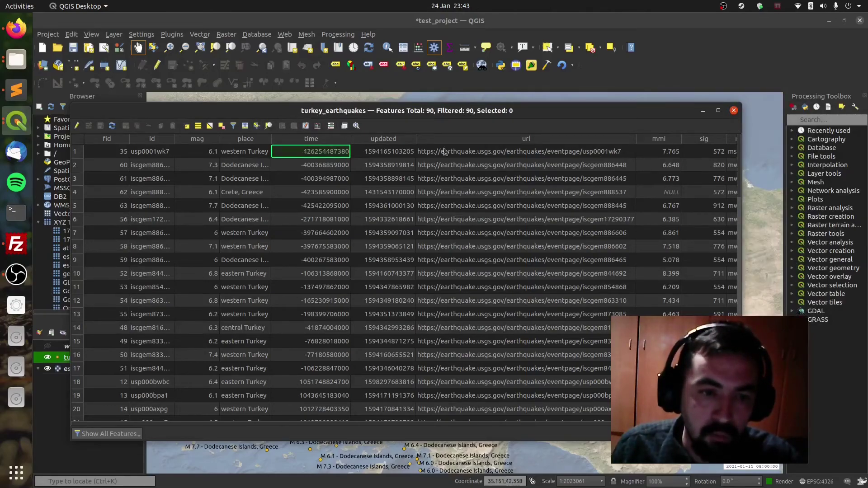
left_click_drag(749, 176, 773, 176)
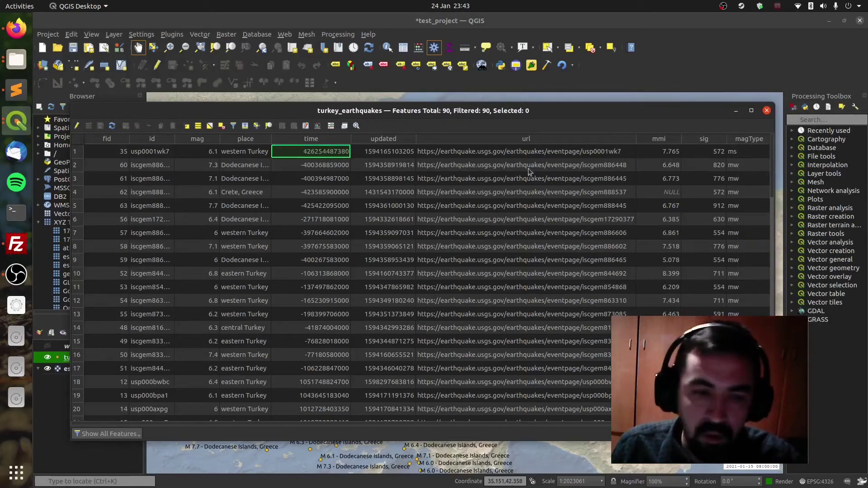
Define a Date & Time field beginning_datetime with the expression datetime_from_epoch("time").
left_click(315, 127)
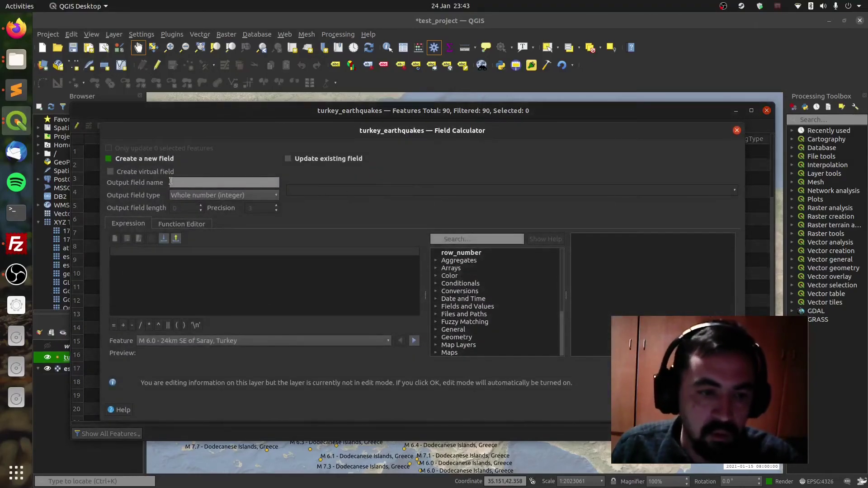
left_click(206, 196)
left_click(237, 252)
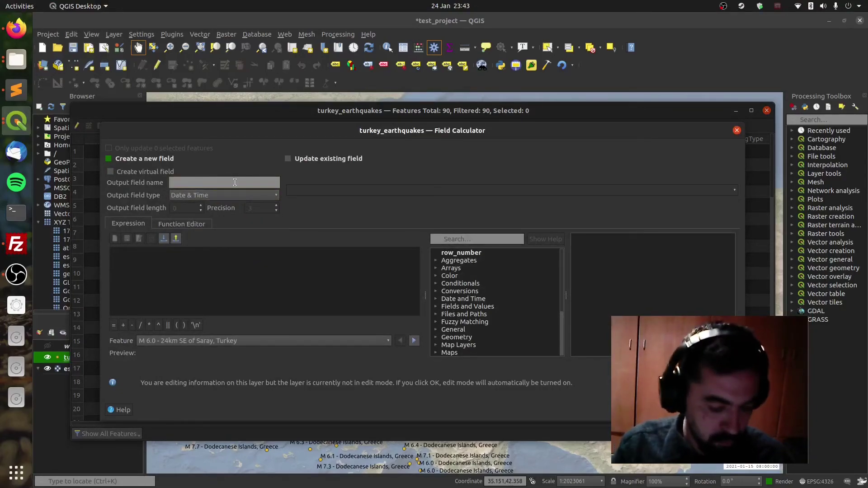
type("beginning_da")
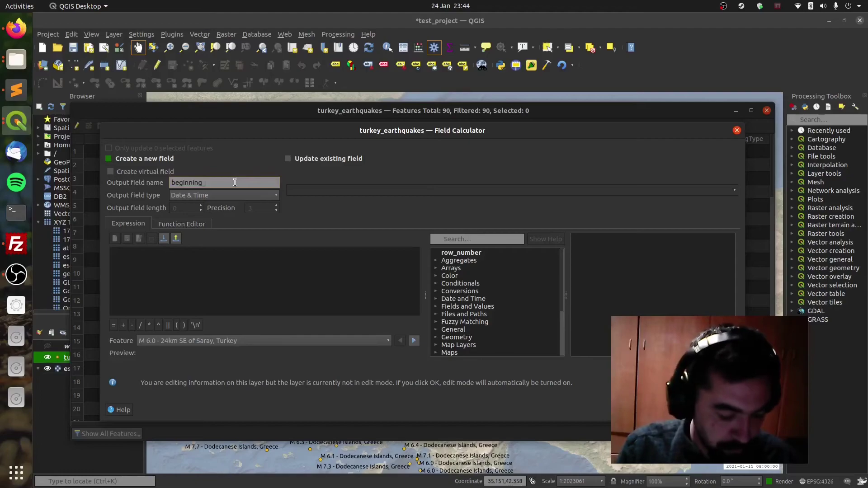
type("ta")
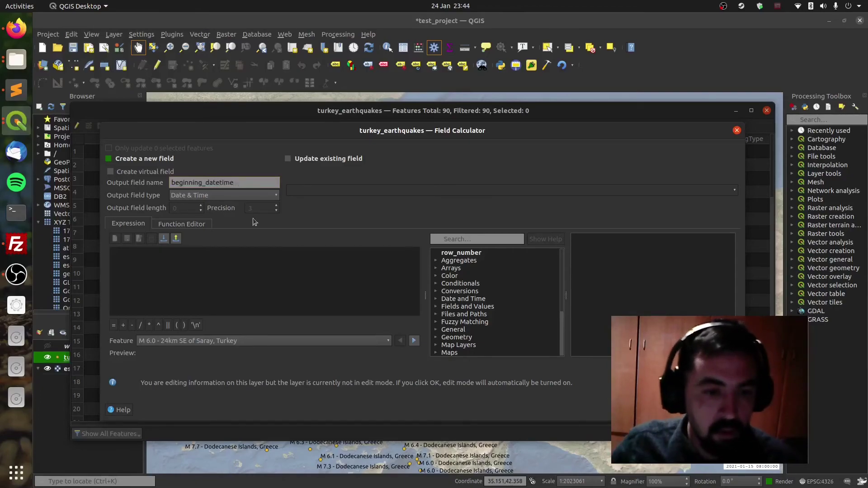
left_click(269, 281)
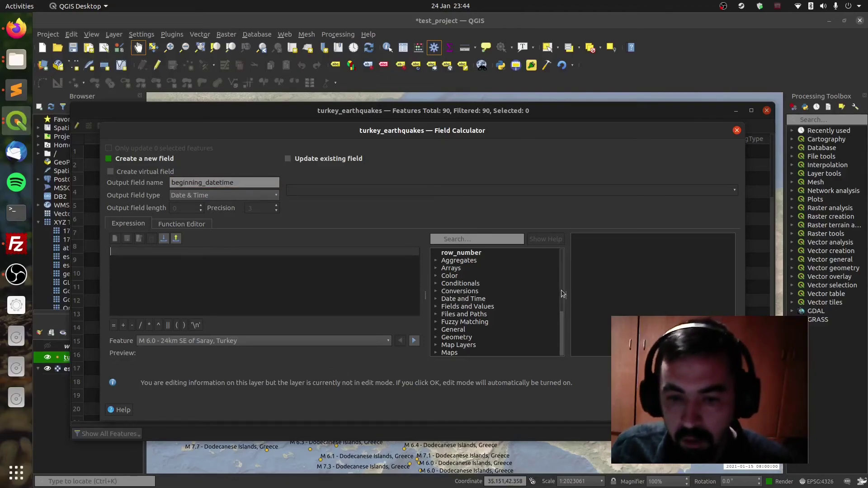
scroll(496, 285, "down", 1)
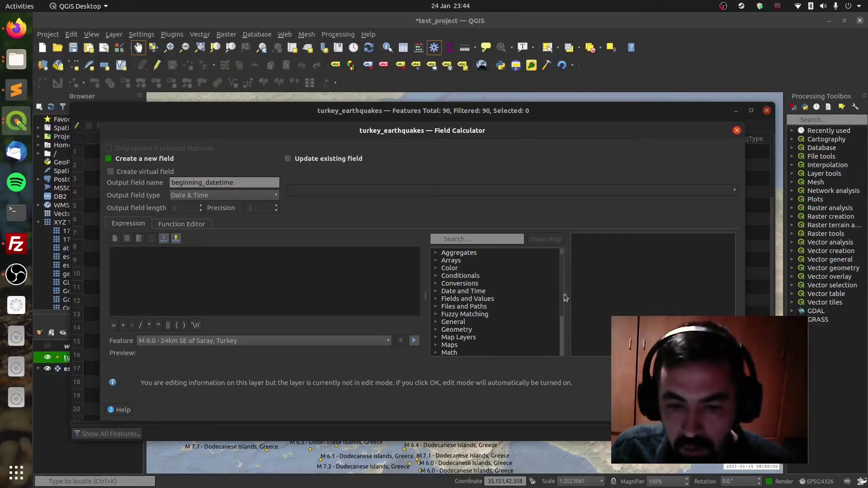
left_click(436, 291)
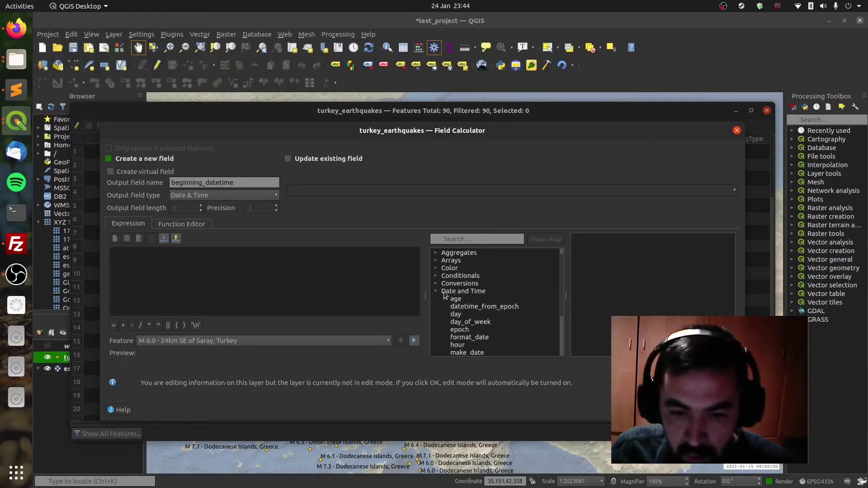
double_click(496, 307)
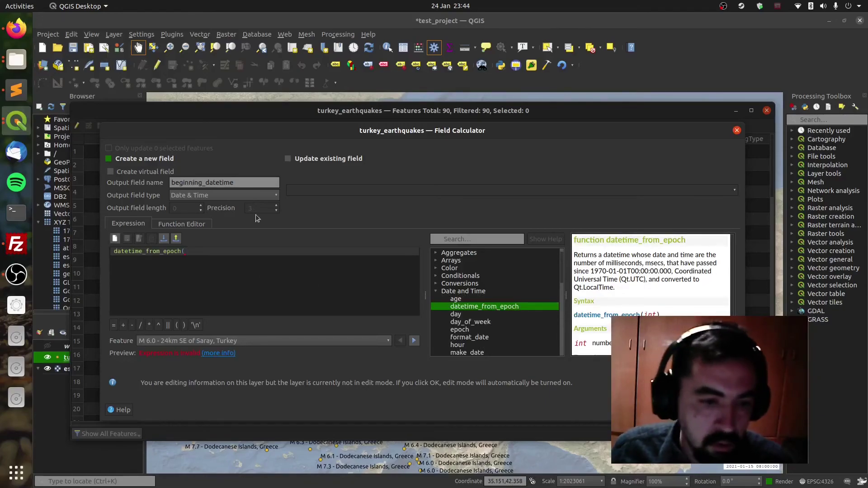
type("\"time")
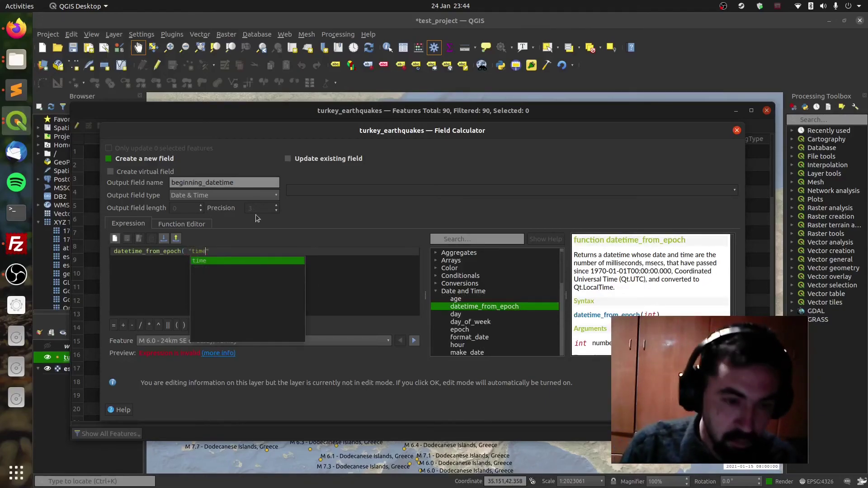
type("\"")
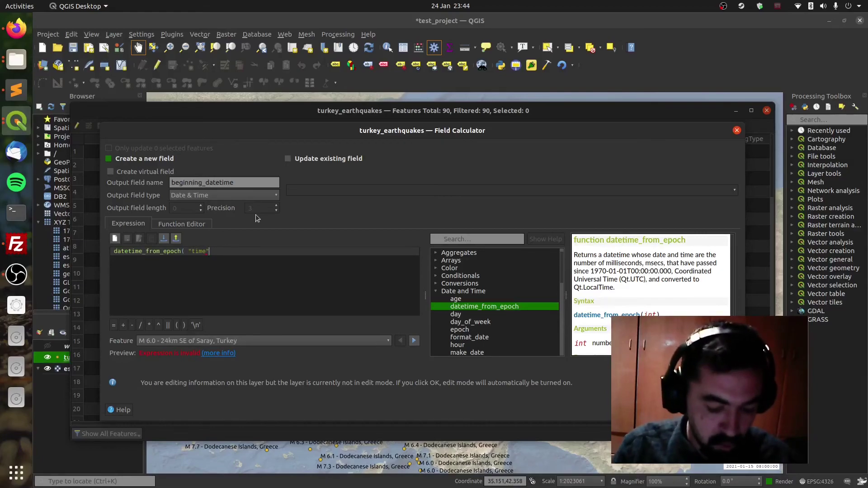
type(")")
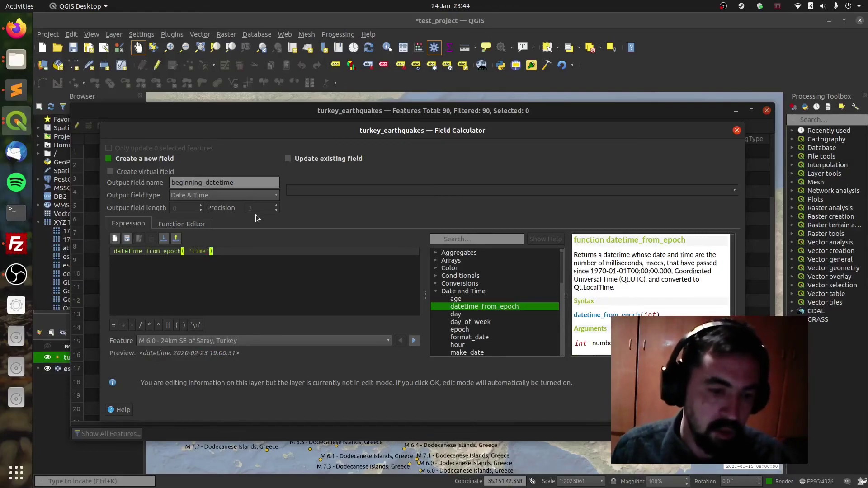
double_click(181, 353)
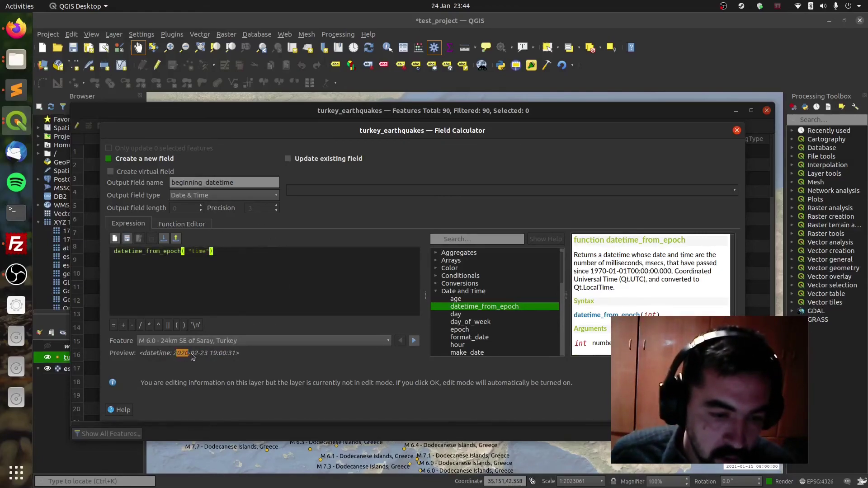
left_click_drag(192, 357, 223, 358)
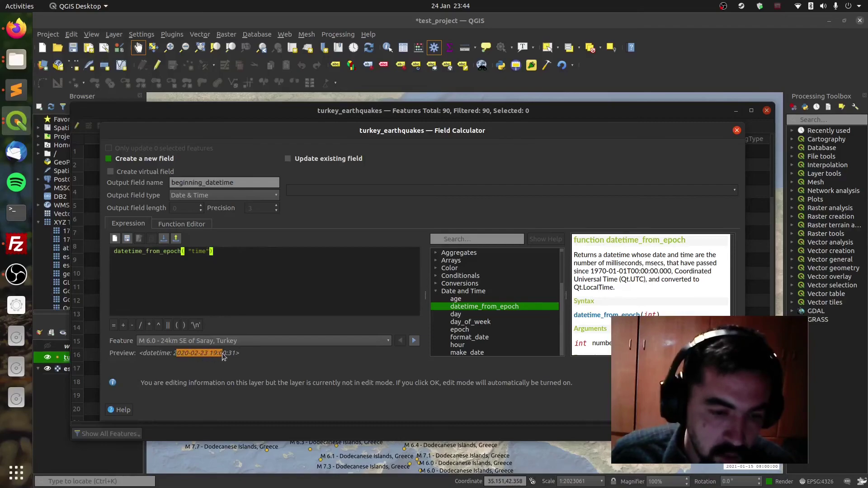
left_click(173, 353)
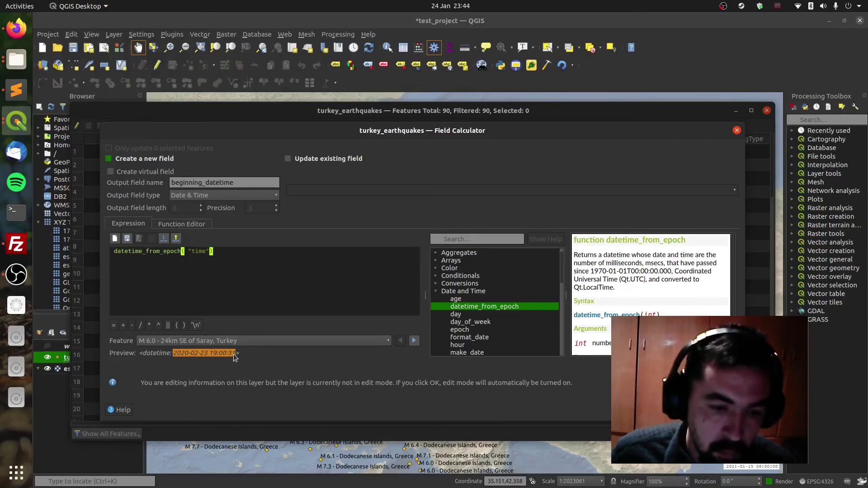
left_click_drag(233, 353, 238, 358)
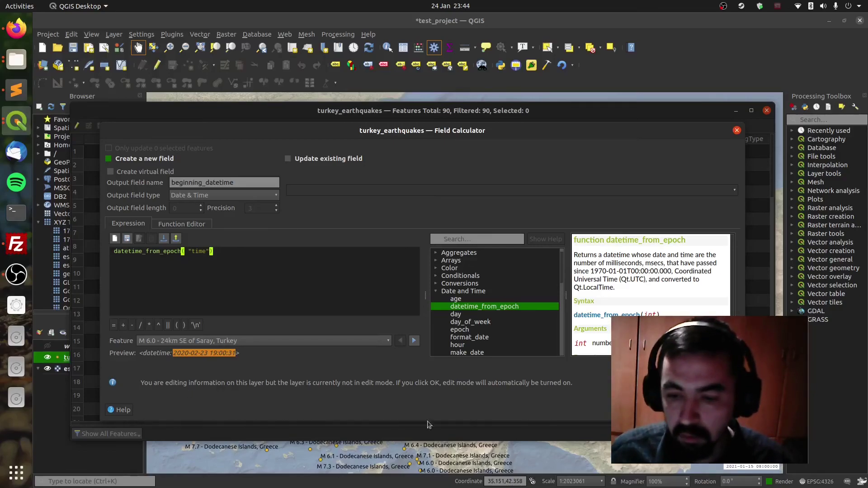
left_click(250, 351)
Add beginning_datetime to the table, narrow the title and type columns, and reveal the map.
left_click(708, 410)
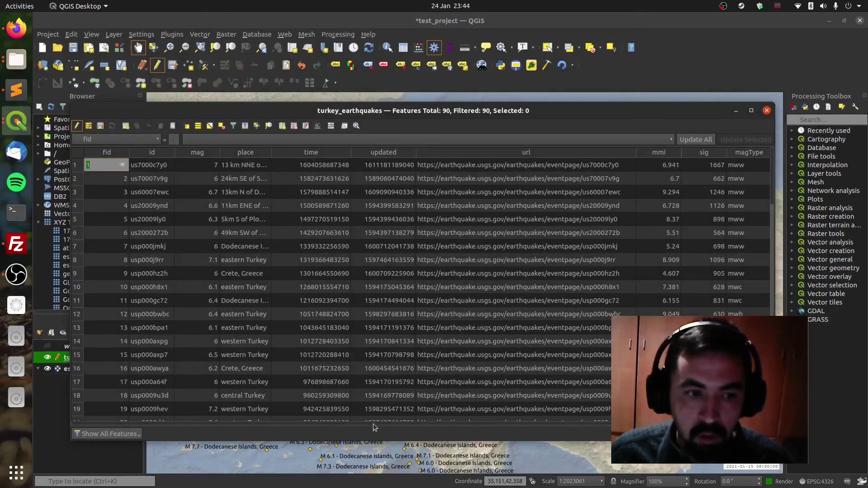
left_click_drag(372, 426, 505, 415)
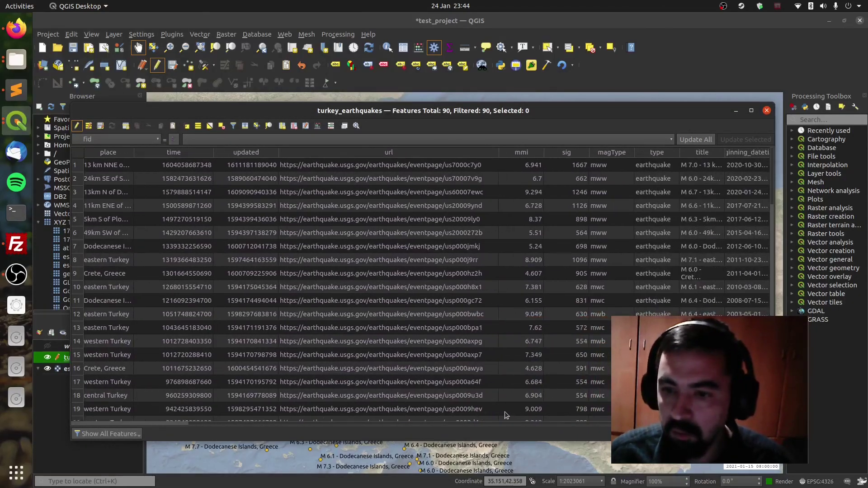
left_click_drag(726, 155, 677, 153)
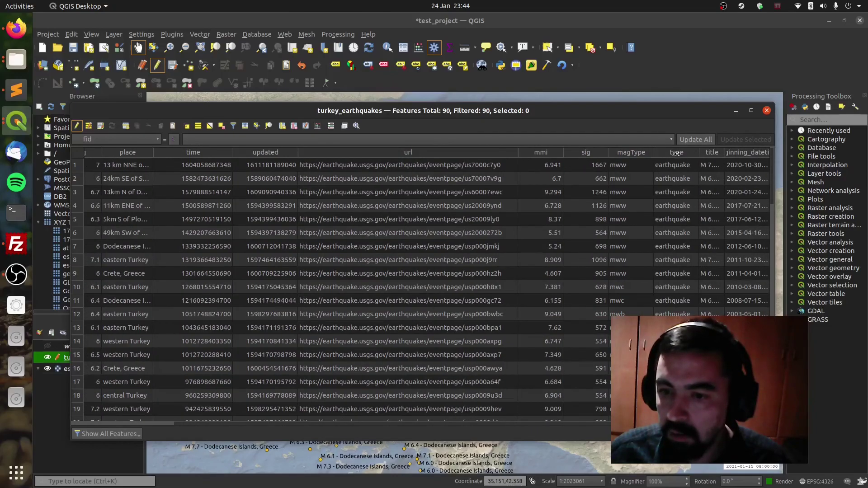
left_click_drag(674, 117, 380, 116)
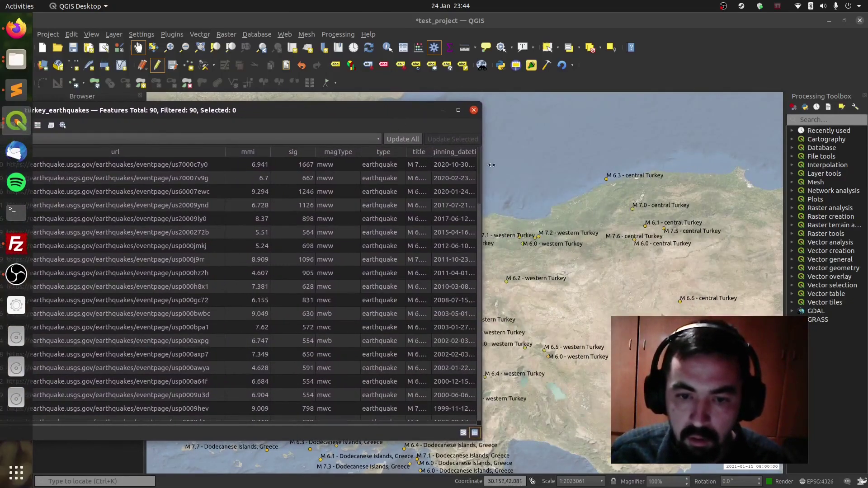
left_click_drag(477, 164, 506, 164)
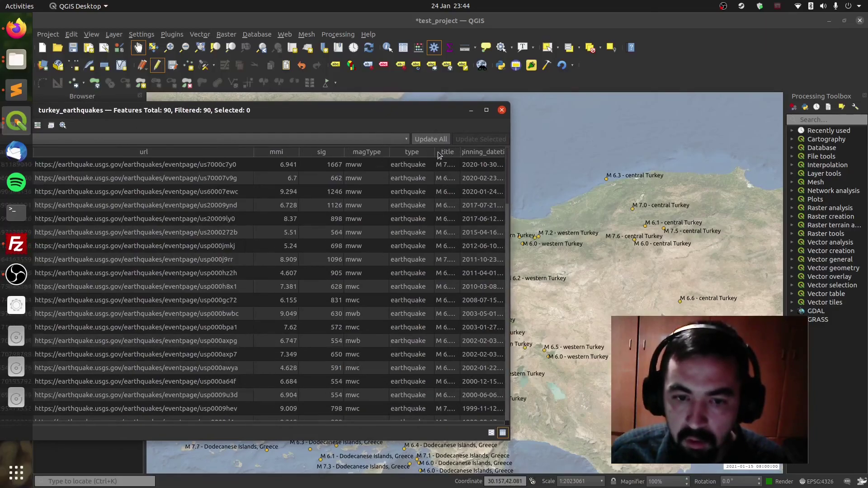
left_click_drag(437, 155, 418, 155)
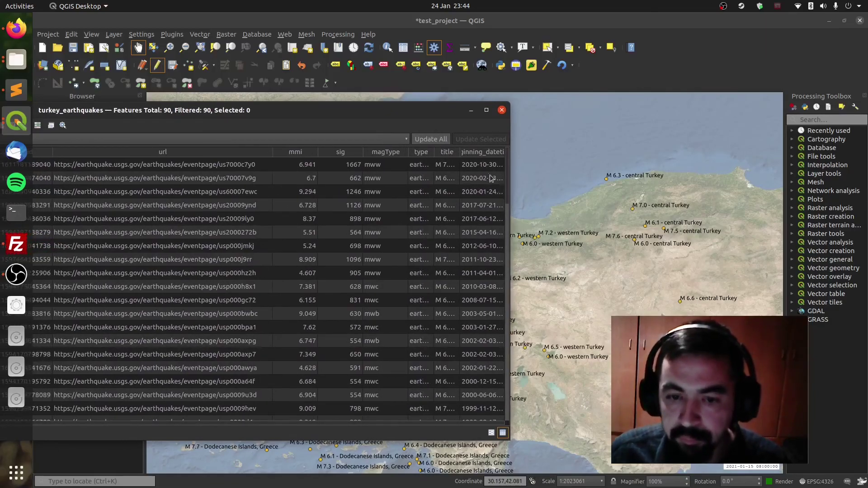